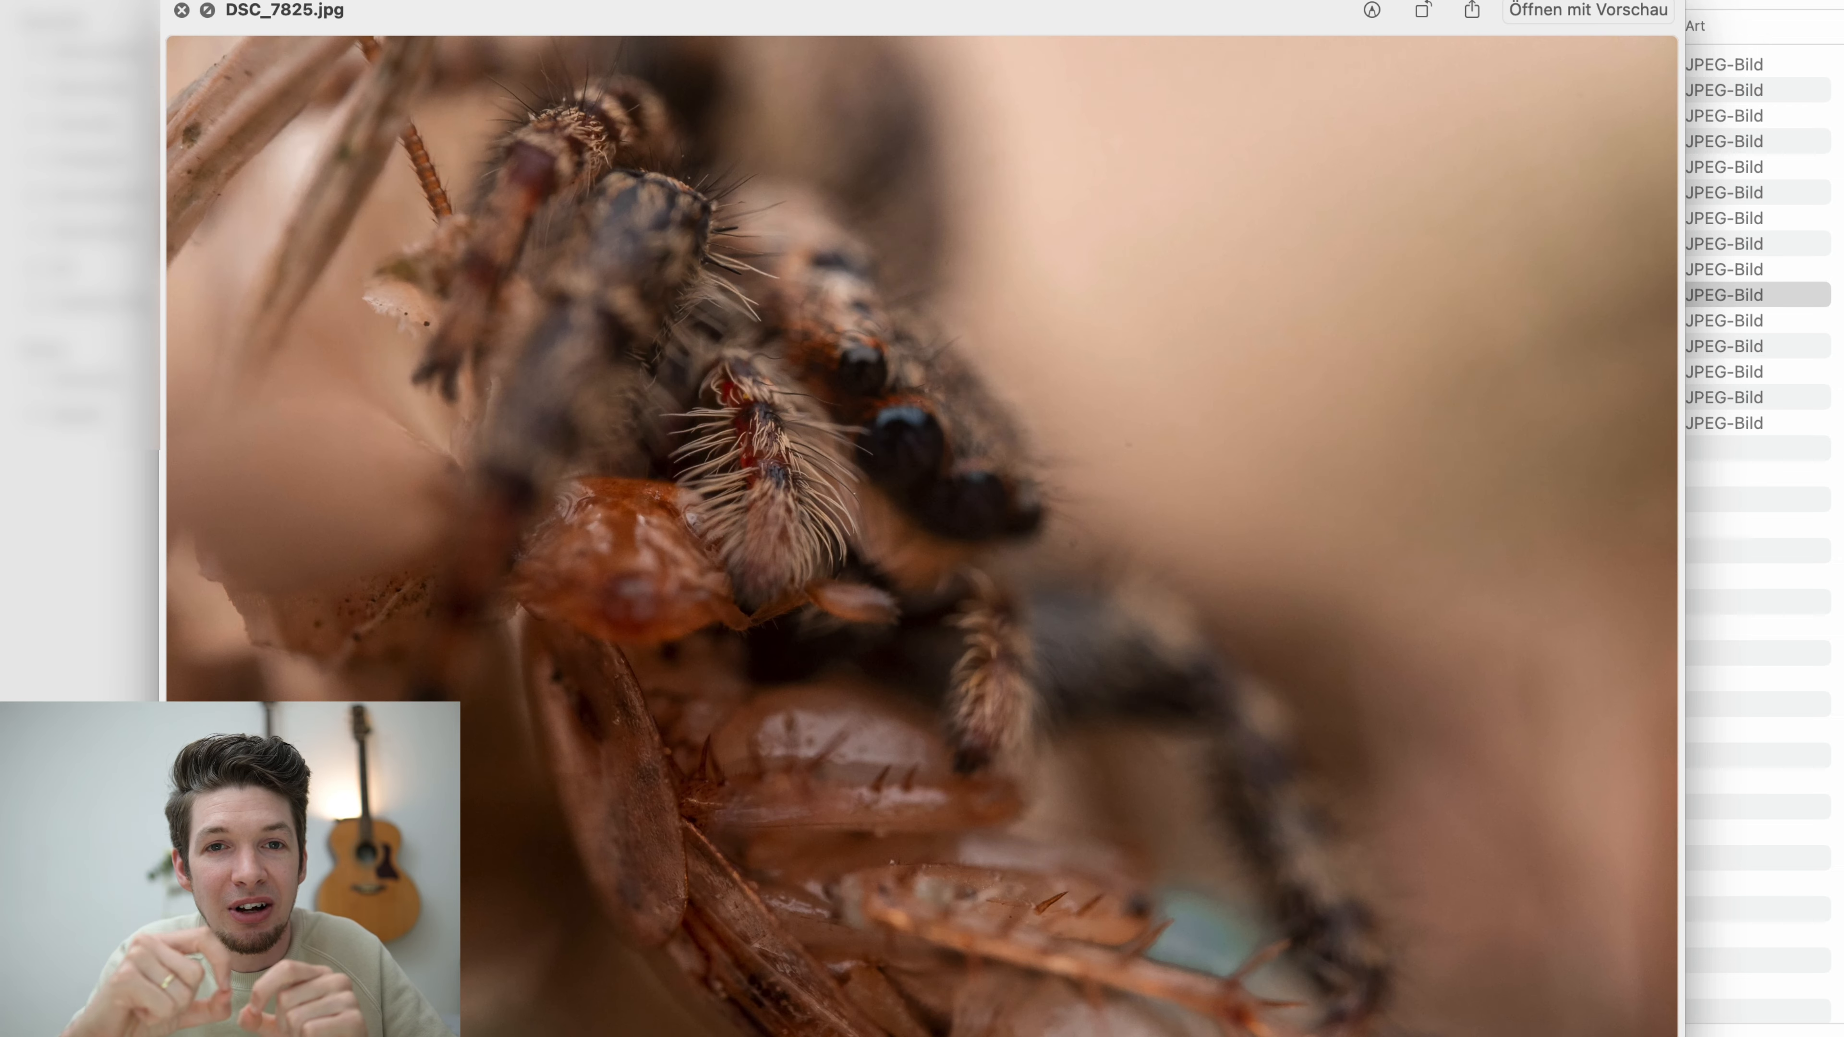
Preview the remaining source frames of the focus stack through DSC_7830.jpg and close the preview
{"action": "key", "text": "Down"}
{"action": "key", "text": "Down"}
{"action": "key", "text": "Down"}
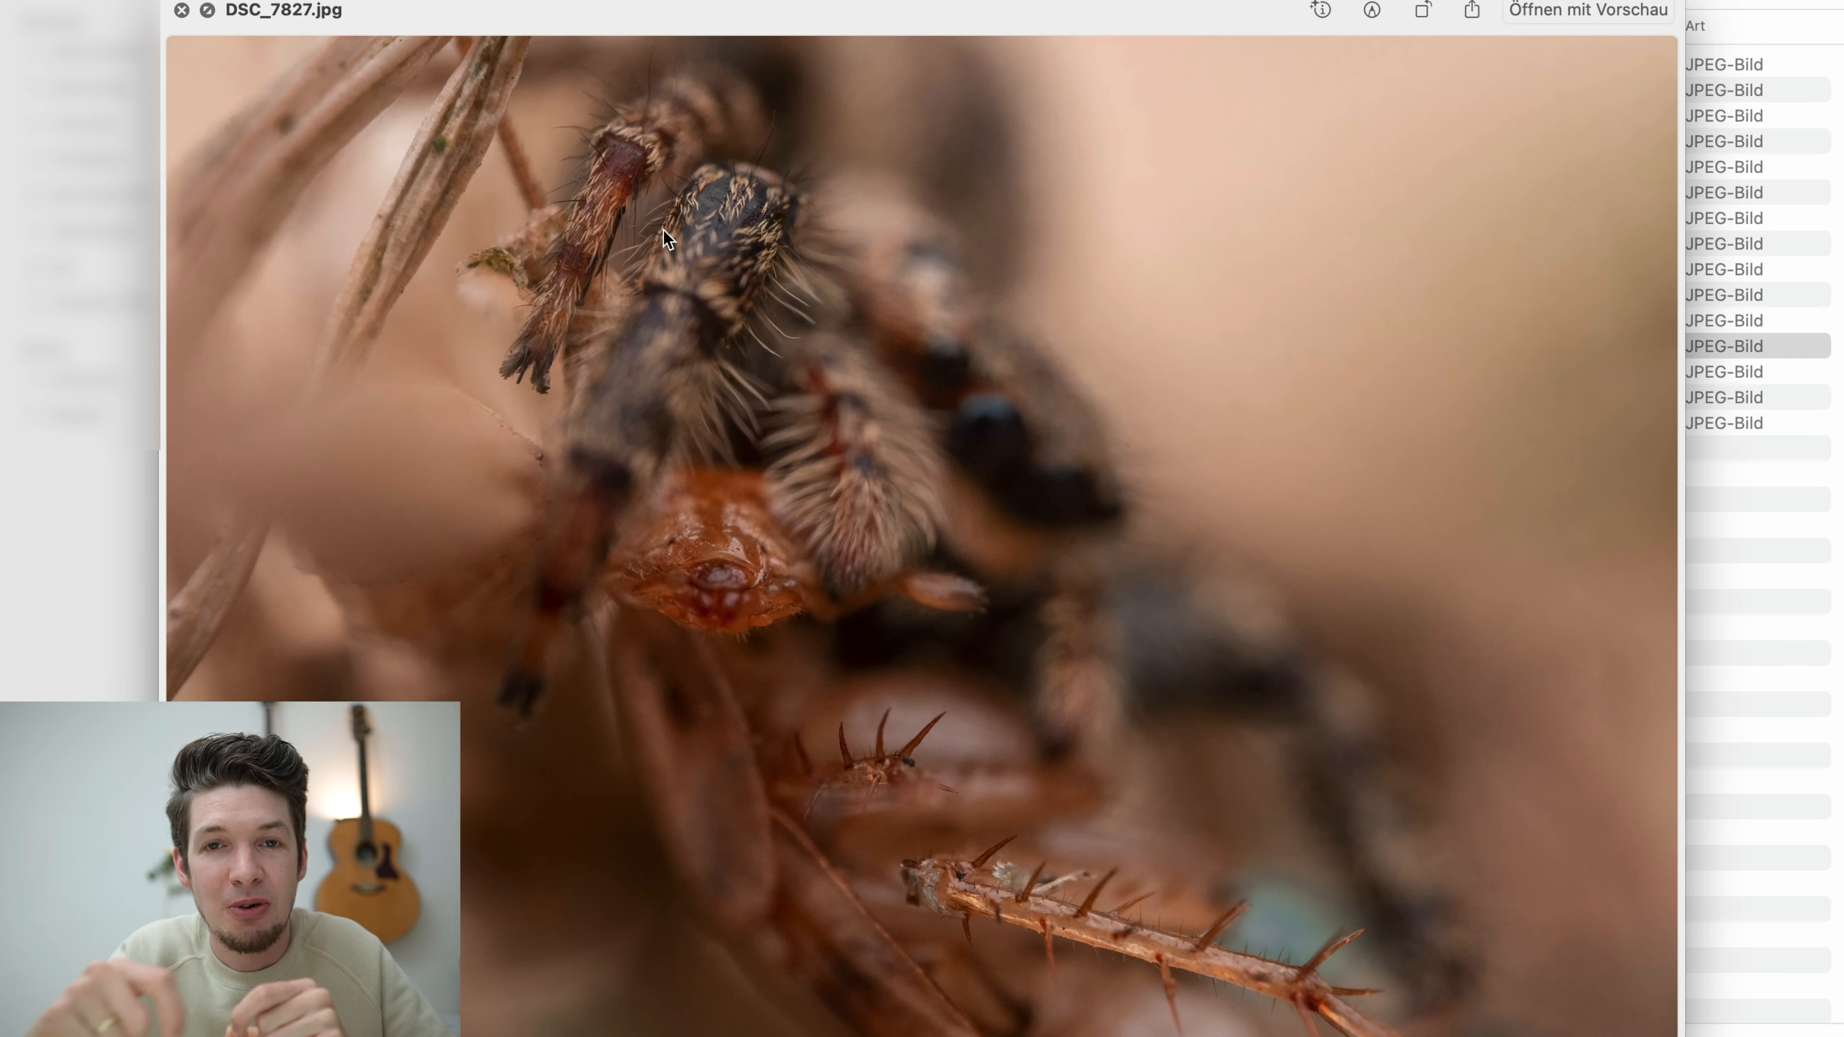
{"action": "key", "text": "Down"}
{"action": "key", "text": "Down"}
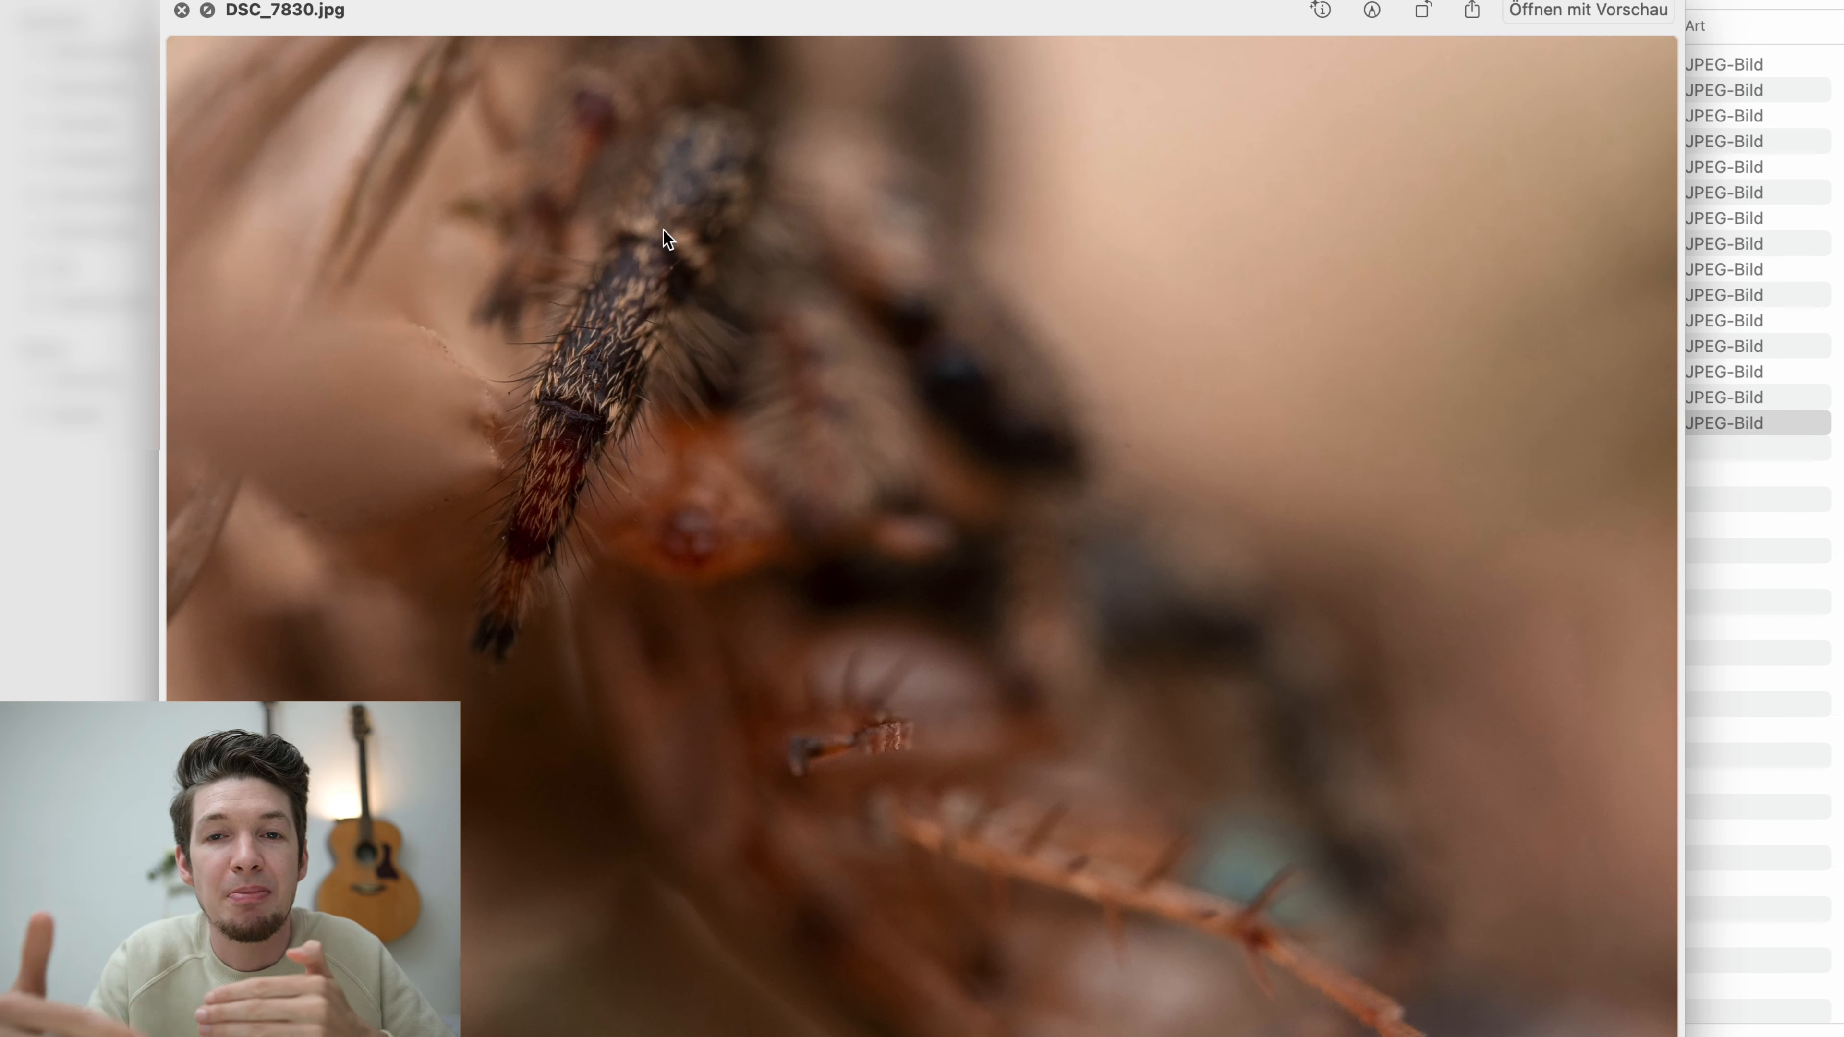
{"action": "key", "text": "space"}
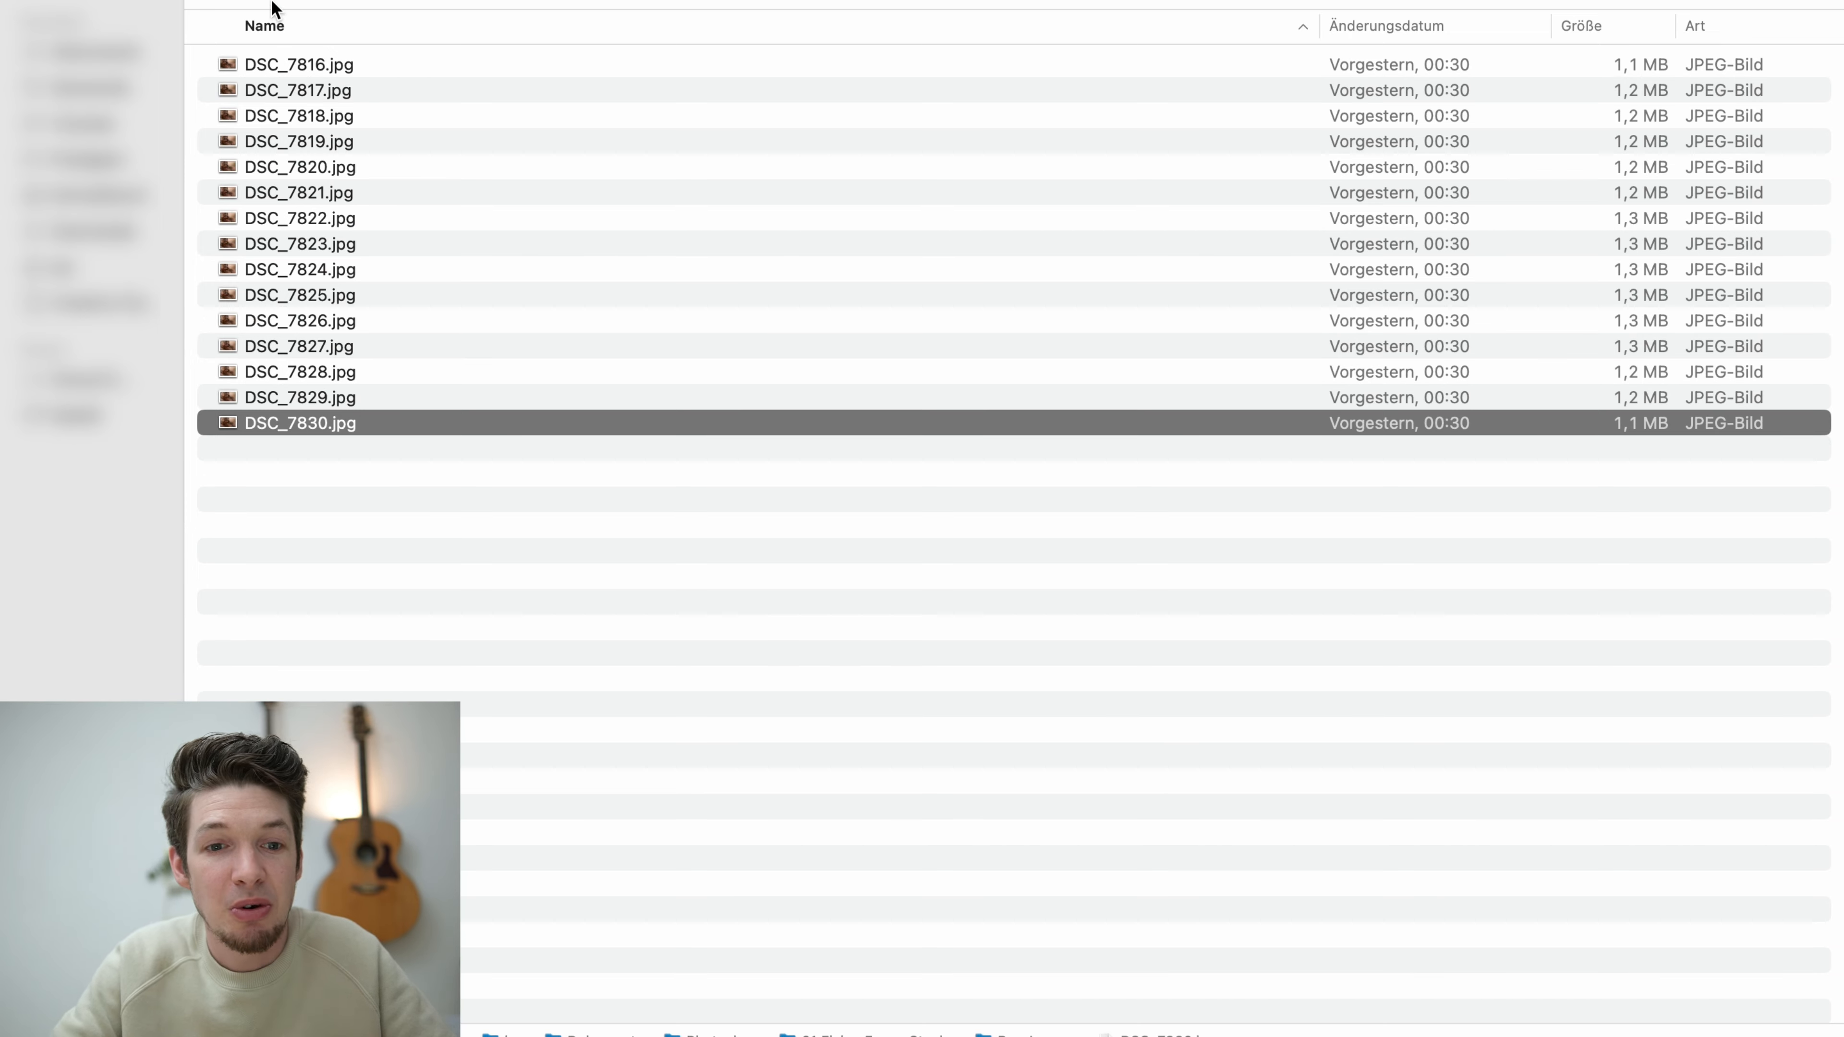
Open Jumping Spider munching on a bug.psd from the parent folder in Photoshop
{"action": "key", "text": "super+bracketleft"}
{"action": "double_click", "coordinate": [329, 86]}
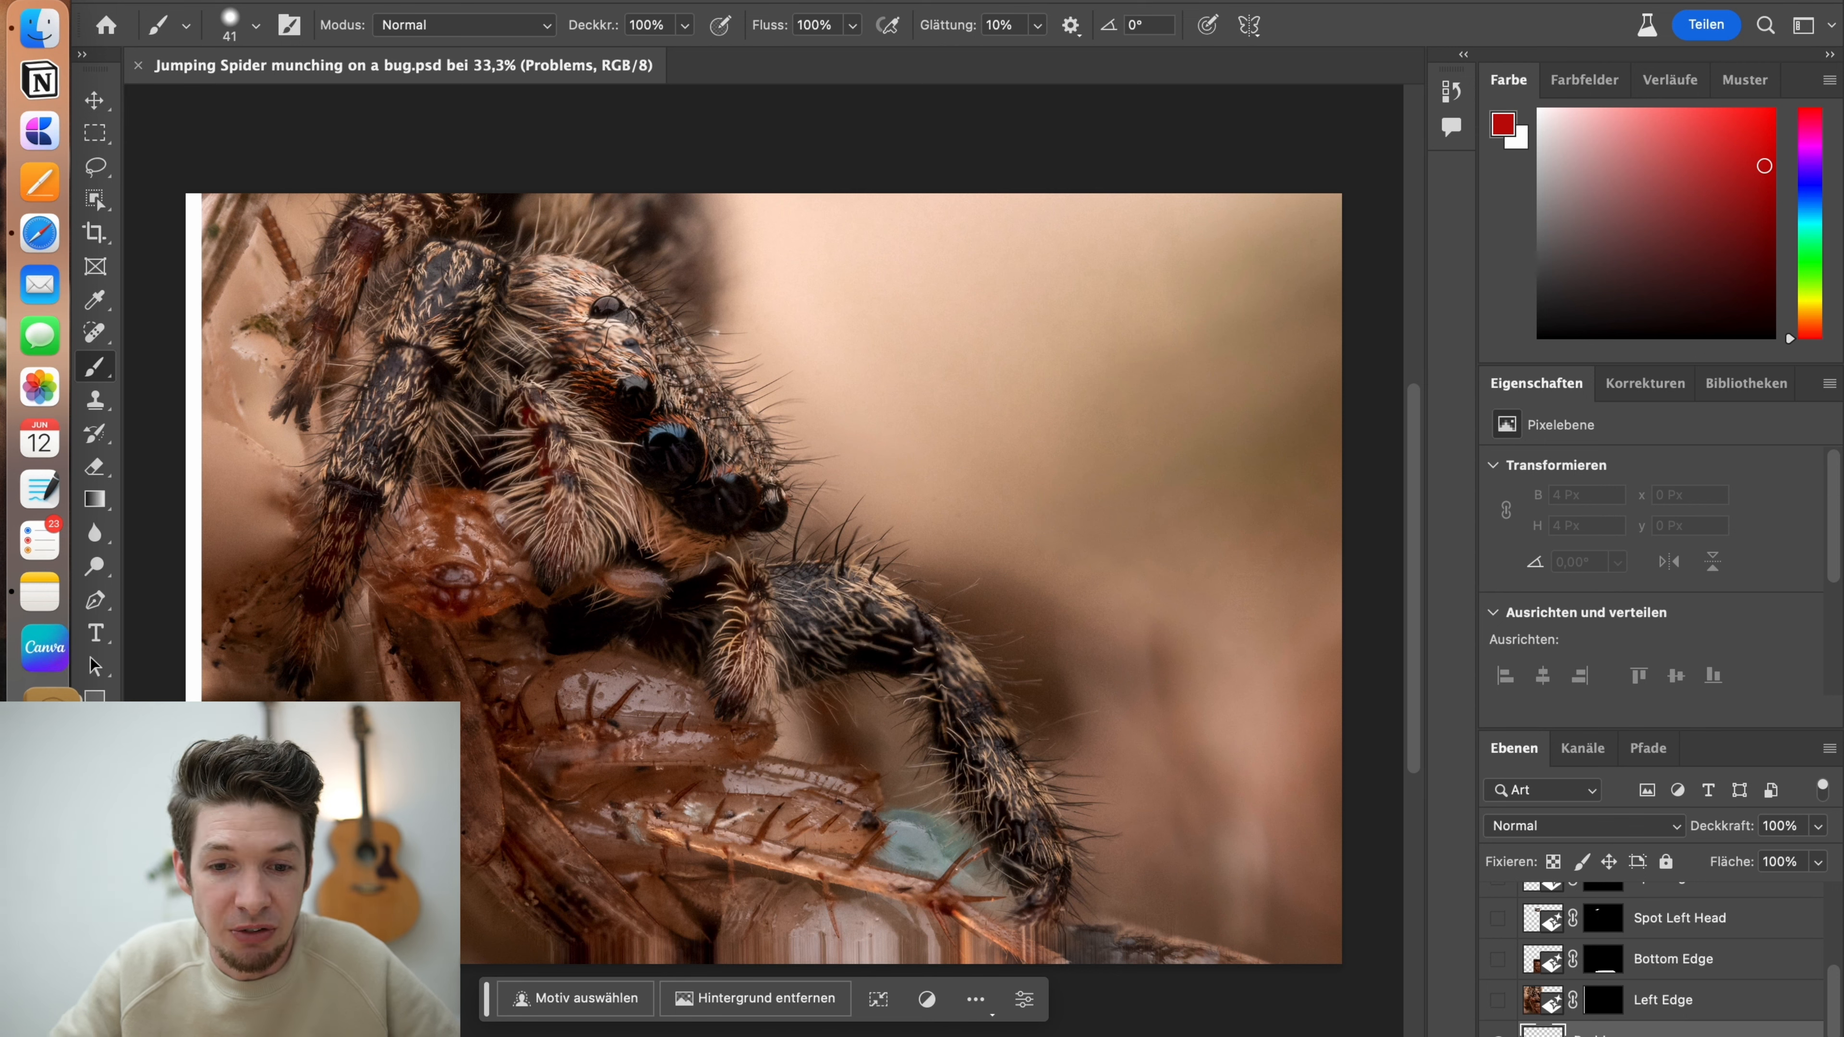
On the Problems layer, mark the blank left edge and streaked bottom edge with green arrows and a line, using a 22 px brush
{"action": "key", "text": "d"}
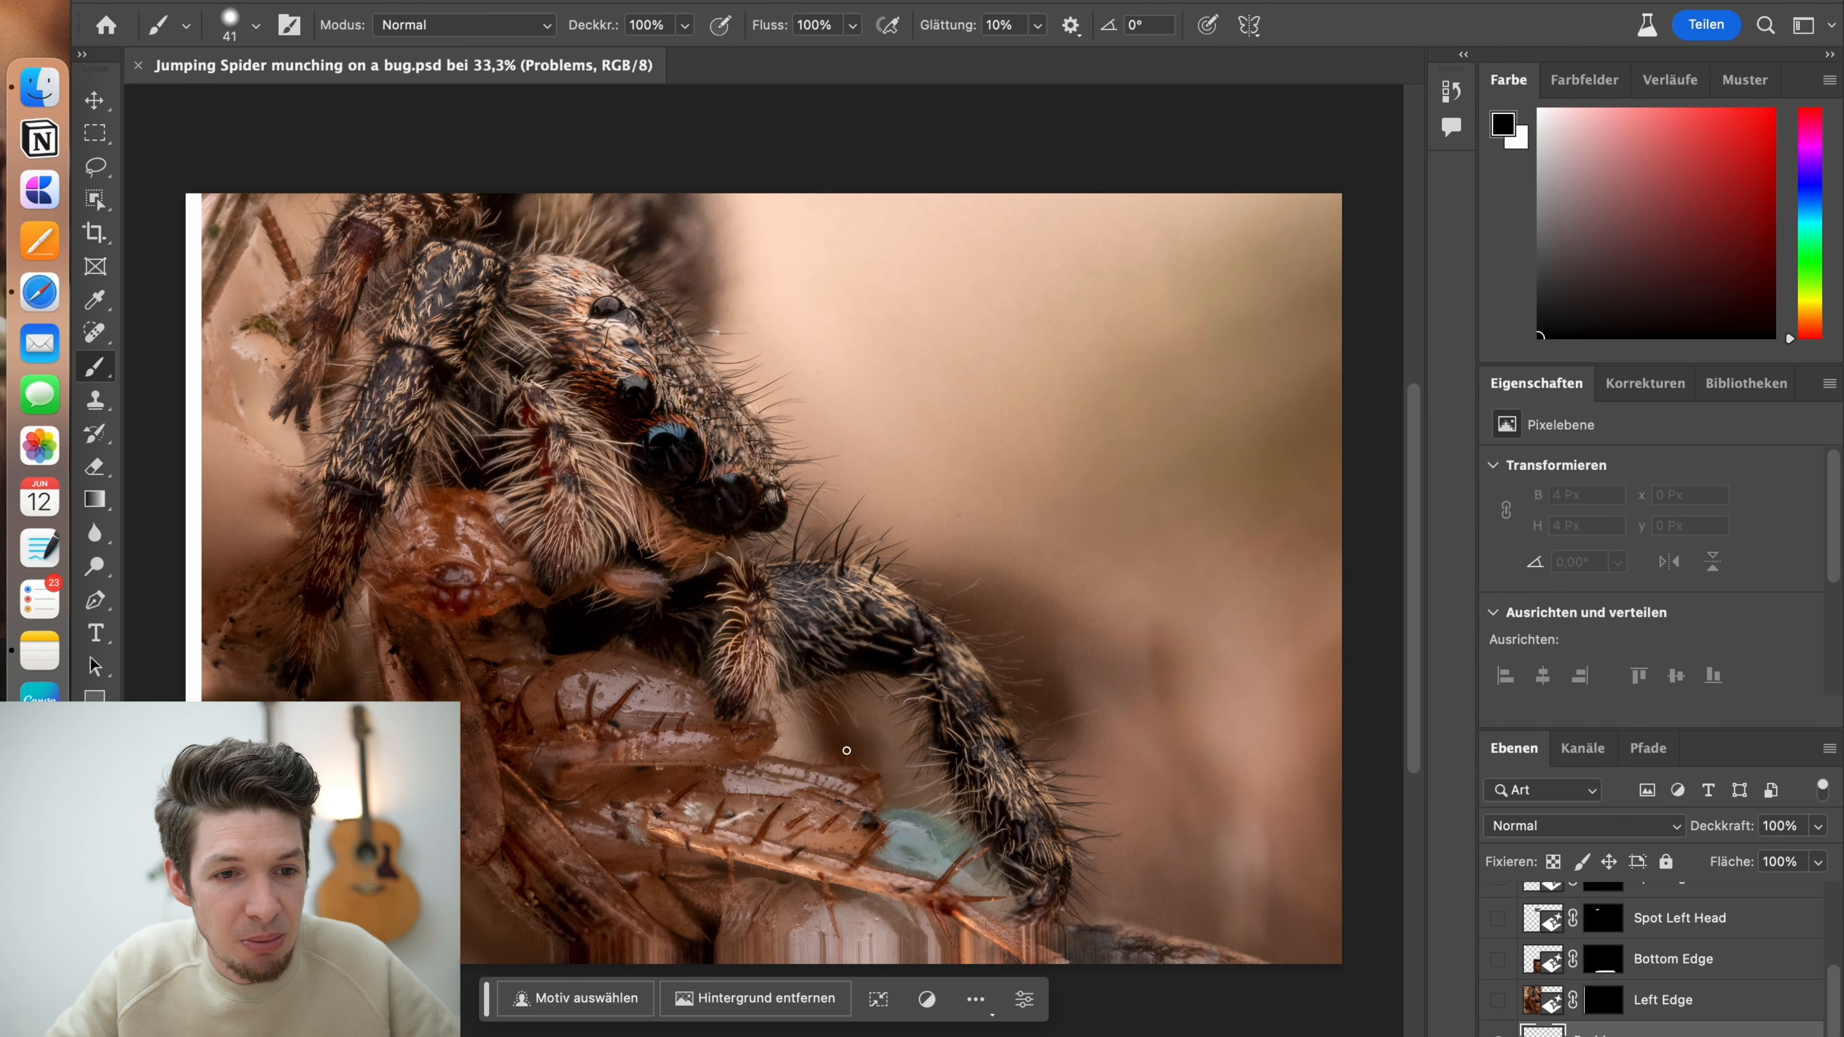
{"action": "left_click_drag", "start_coordinate": [1415, 498], "coordinate": [1416, 520]}
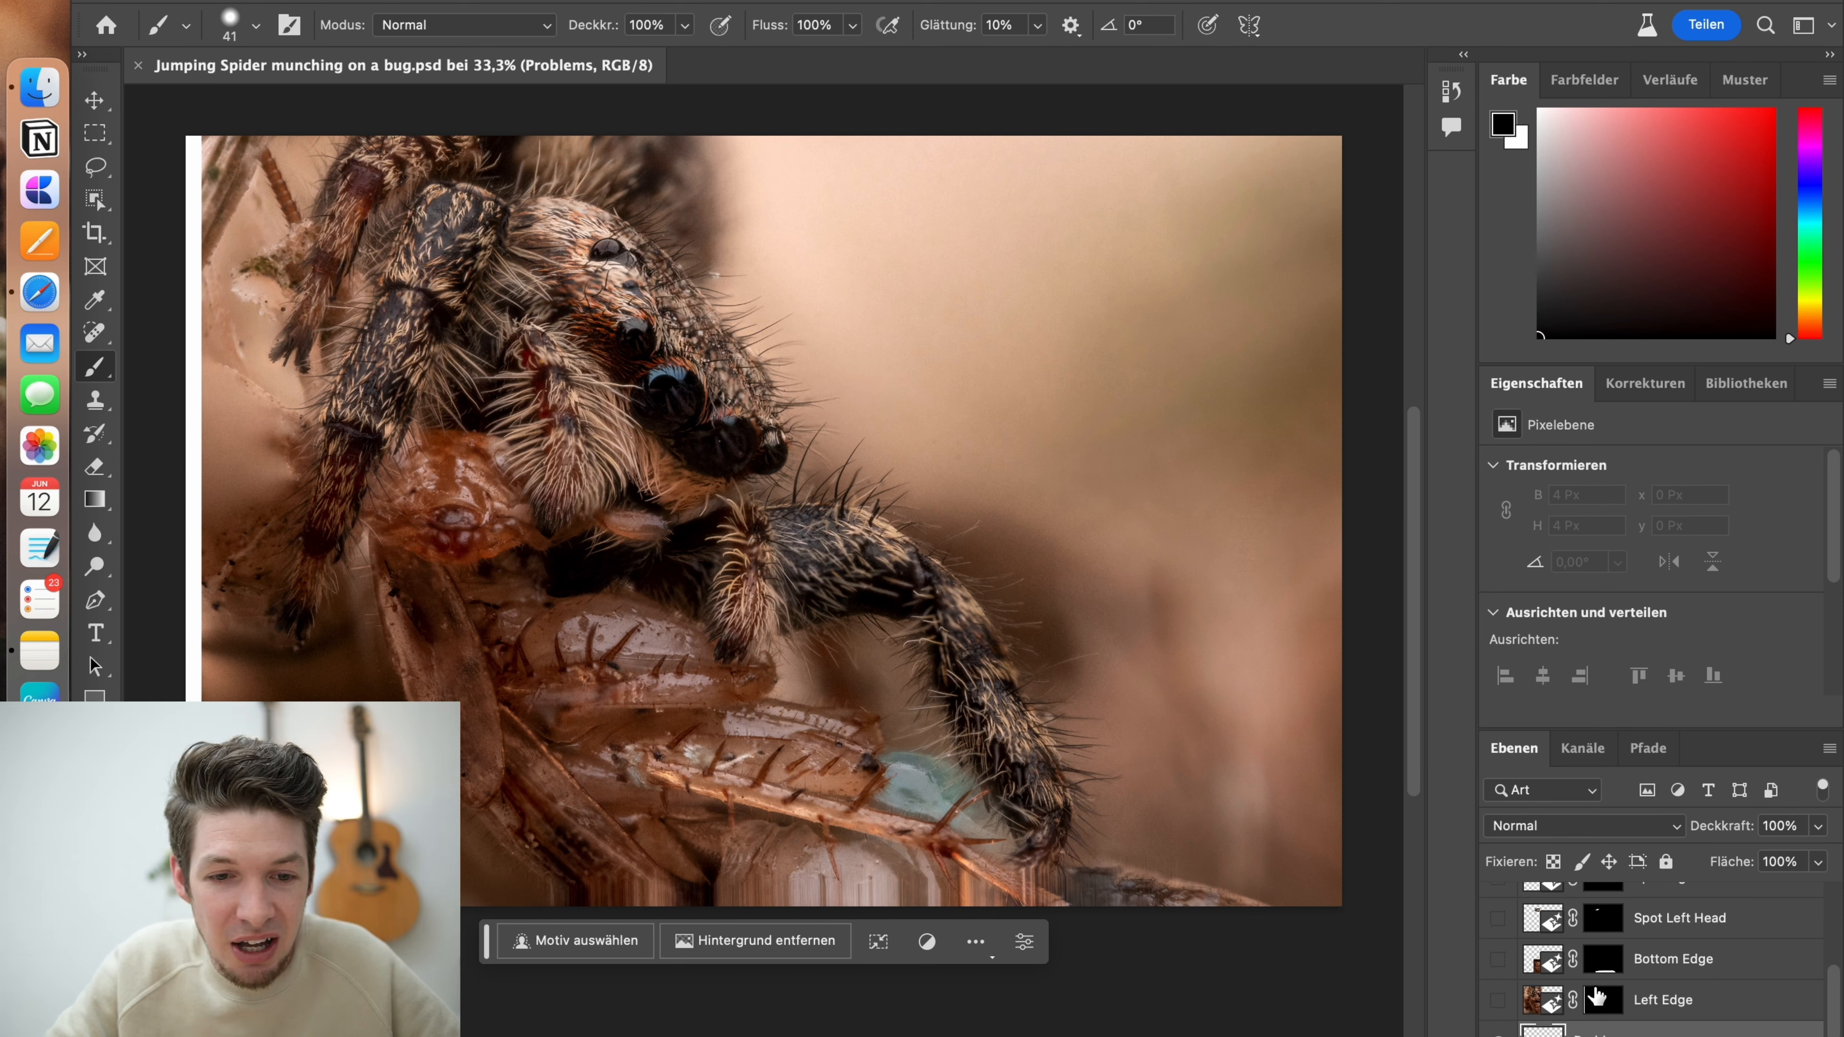
{"action": "scroll", "coordinate": [1502, 926], "scroll_direction": "down", "scroll_amount": 1}
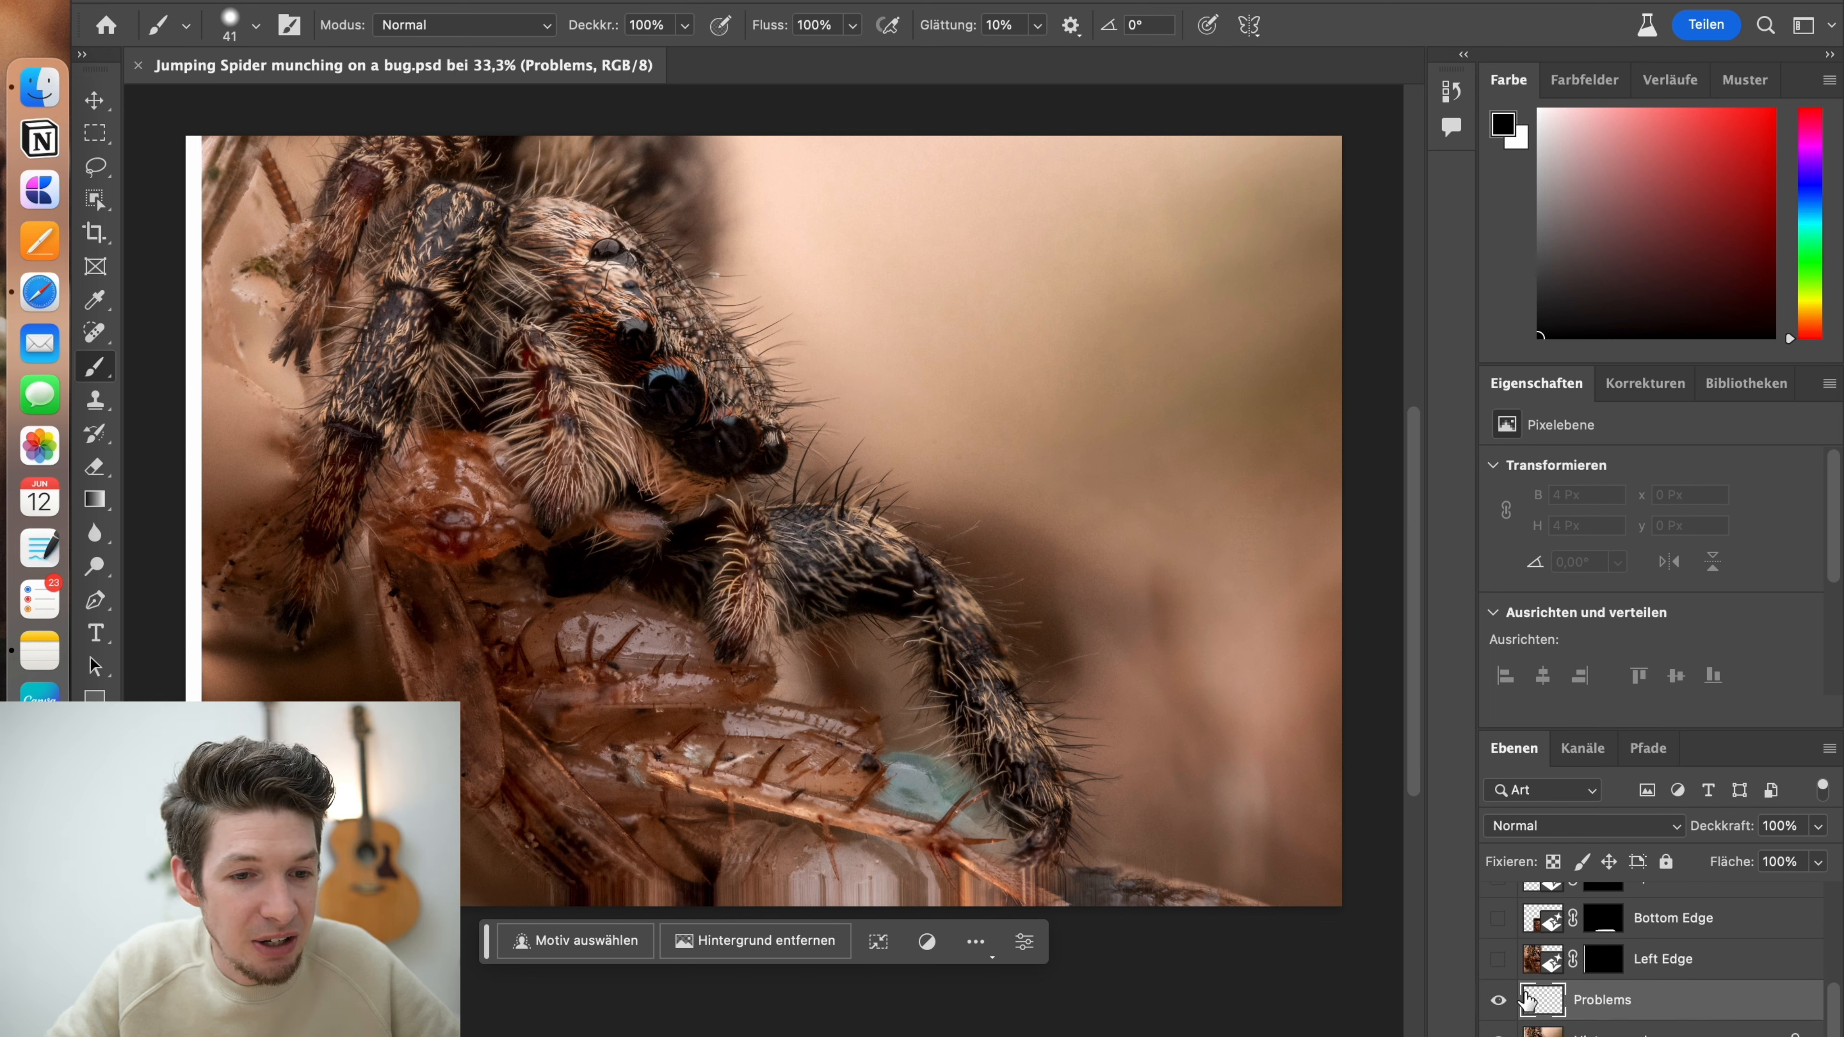
{"action": "left_click", "coordinate": [1500, 1002]}
{"action": "left_click", "coordinate": [1500, 1003]}
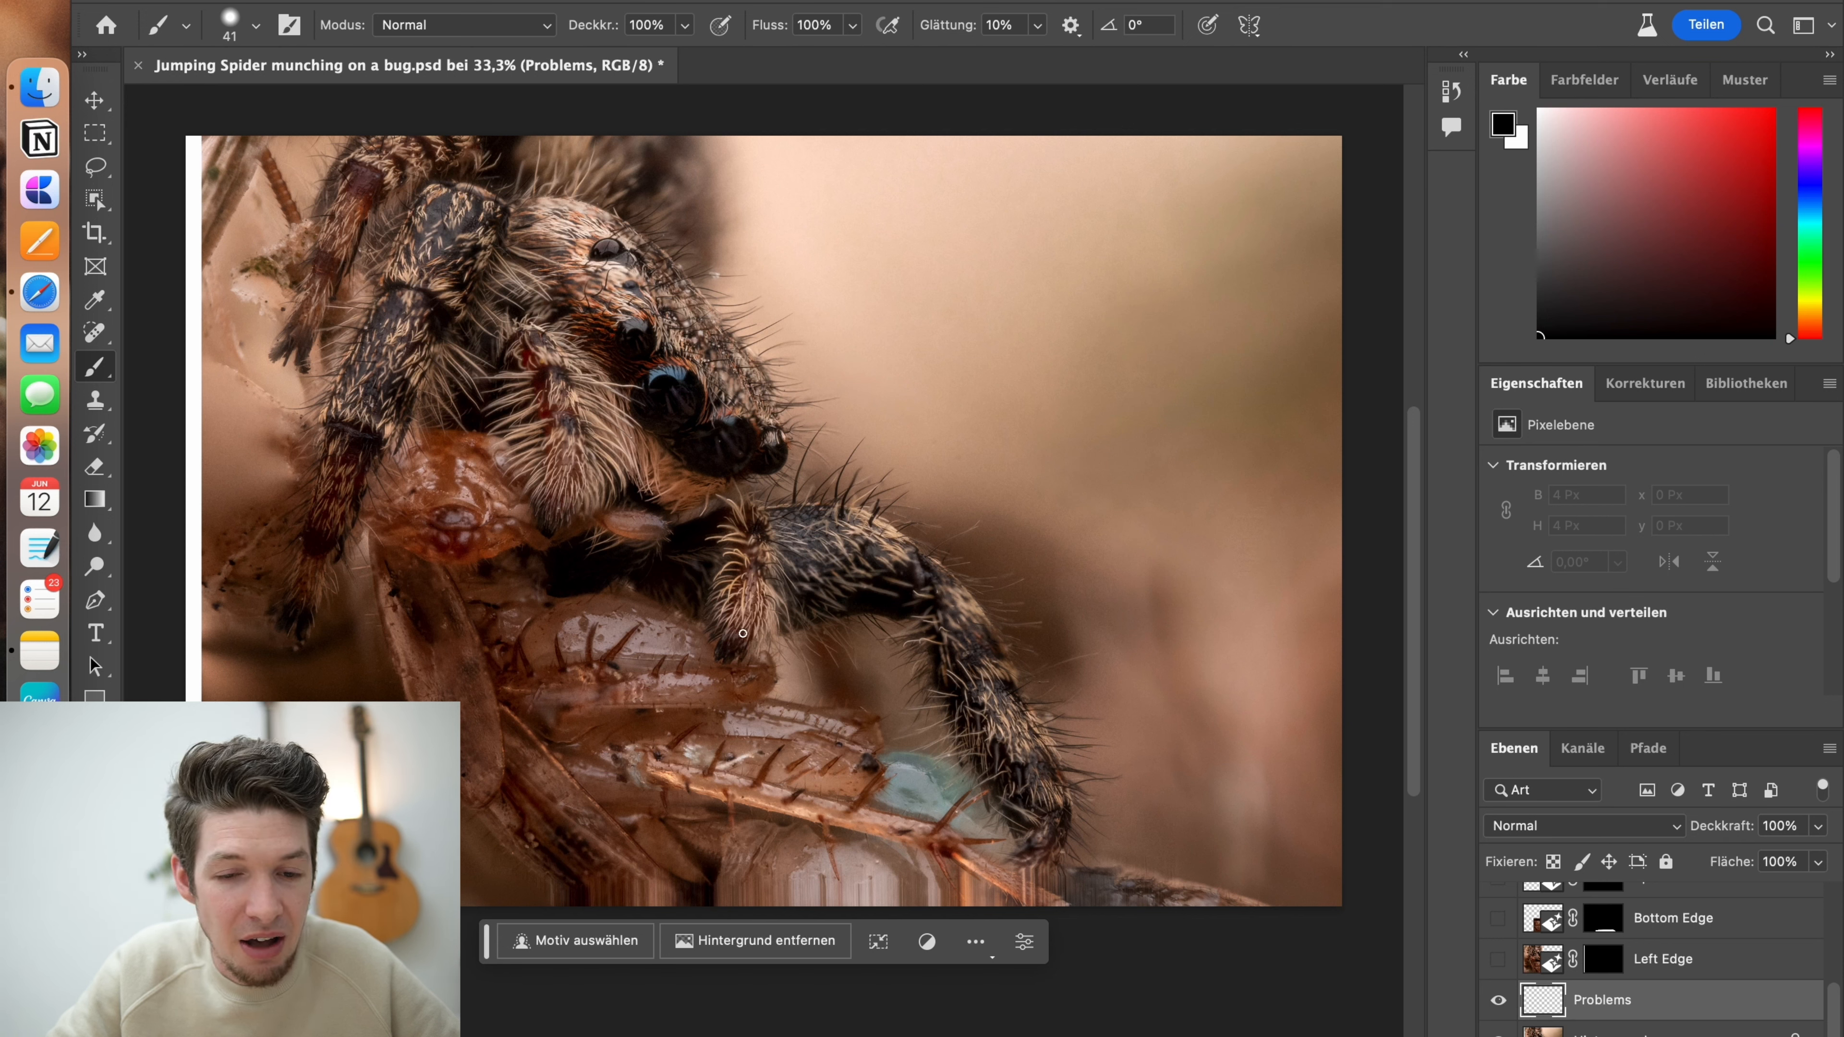
{"action": "right_click", "coordinate": [570, 491]}
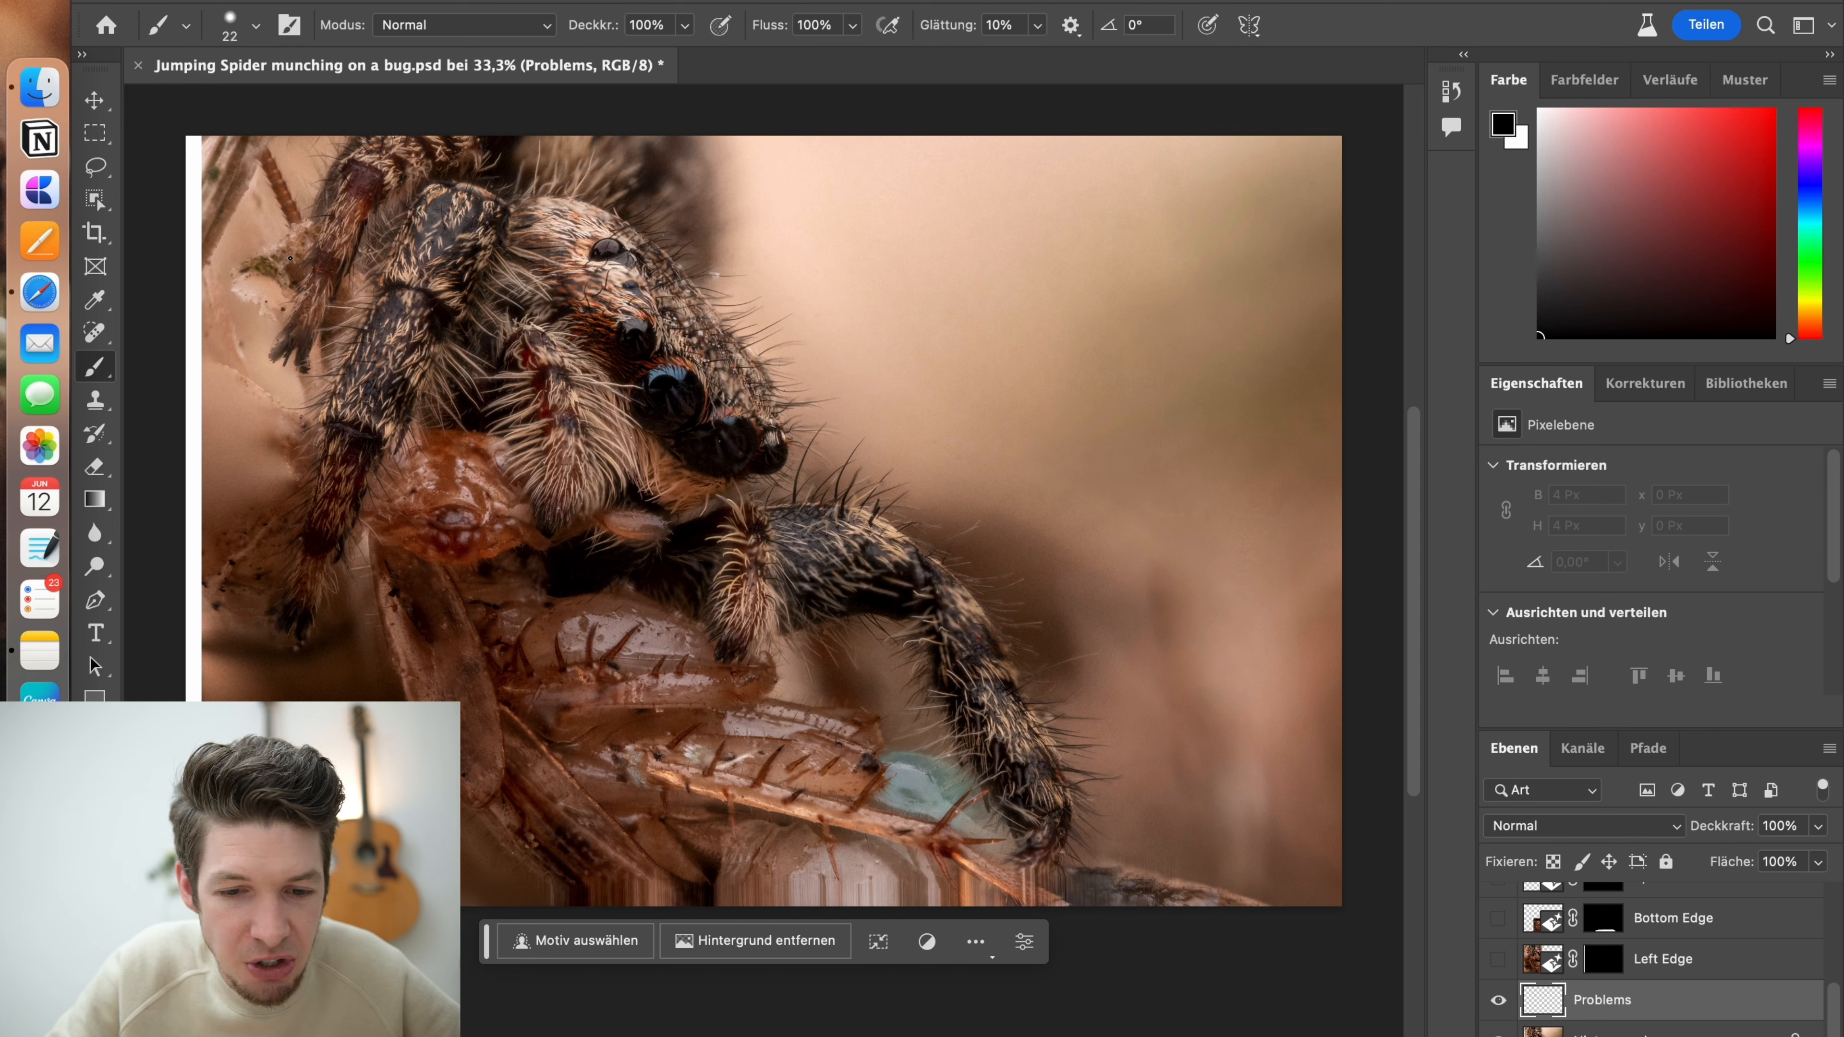
{"action": "mouse_move", "coordinate": [327, 190]}
{"action": "left_mouse_down"}
{"action": "mouse_move", "coordinate": [259, 201]}
{"action": "mouse_move", "coordinate": [261, 233]}
{"action": "left_mouse_up"}
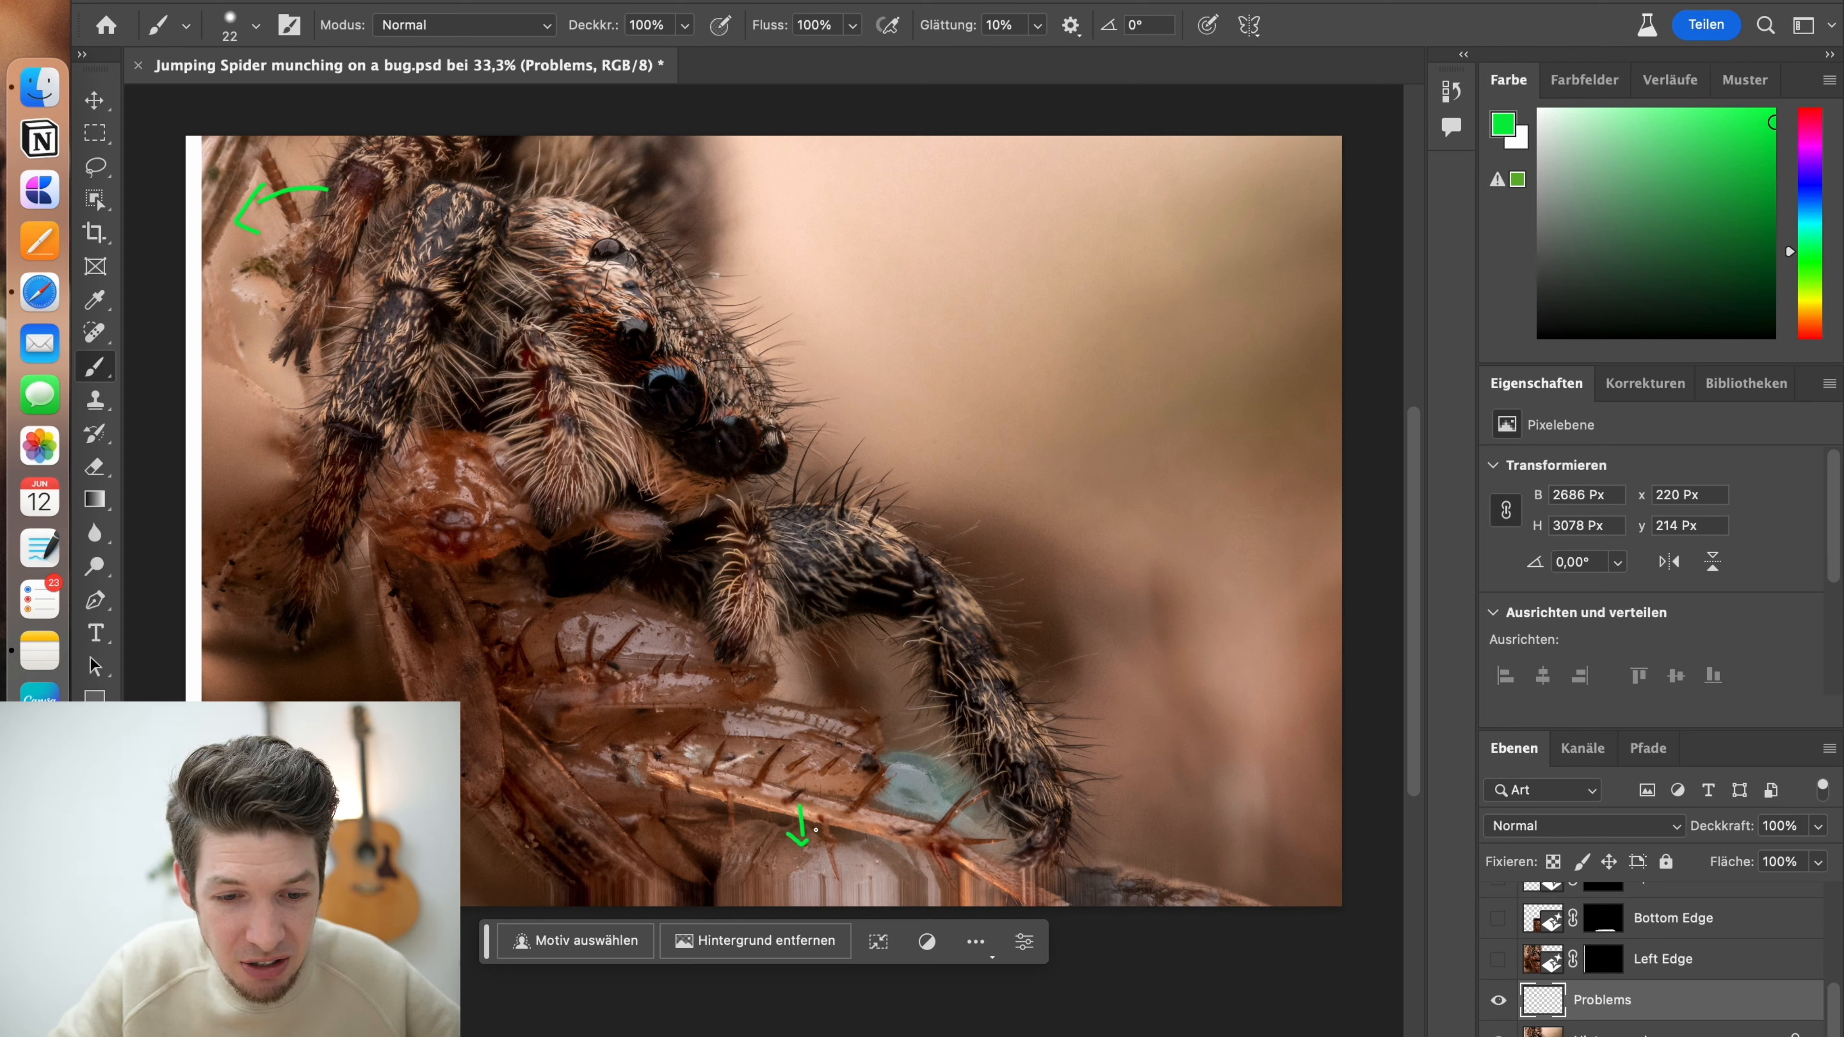
{"action": "mouse_move", "coordinate": [584, 900]}
{"action": "left_mouse_down"}
{"action": "mouse_move", "coordinate": [891, 870]}
{"action": "mouse_move", "coordinate": [963, 880]}
{"action": "mouse_move", "coordinate": [1027, 934]}
{"action": "left_mouse_up"}
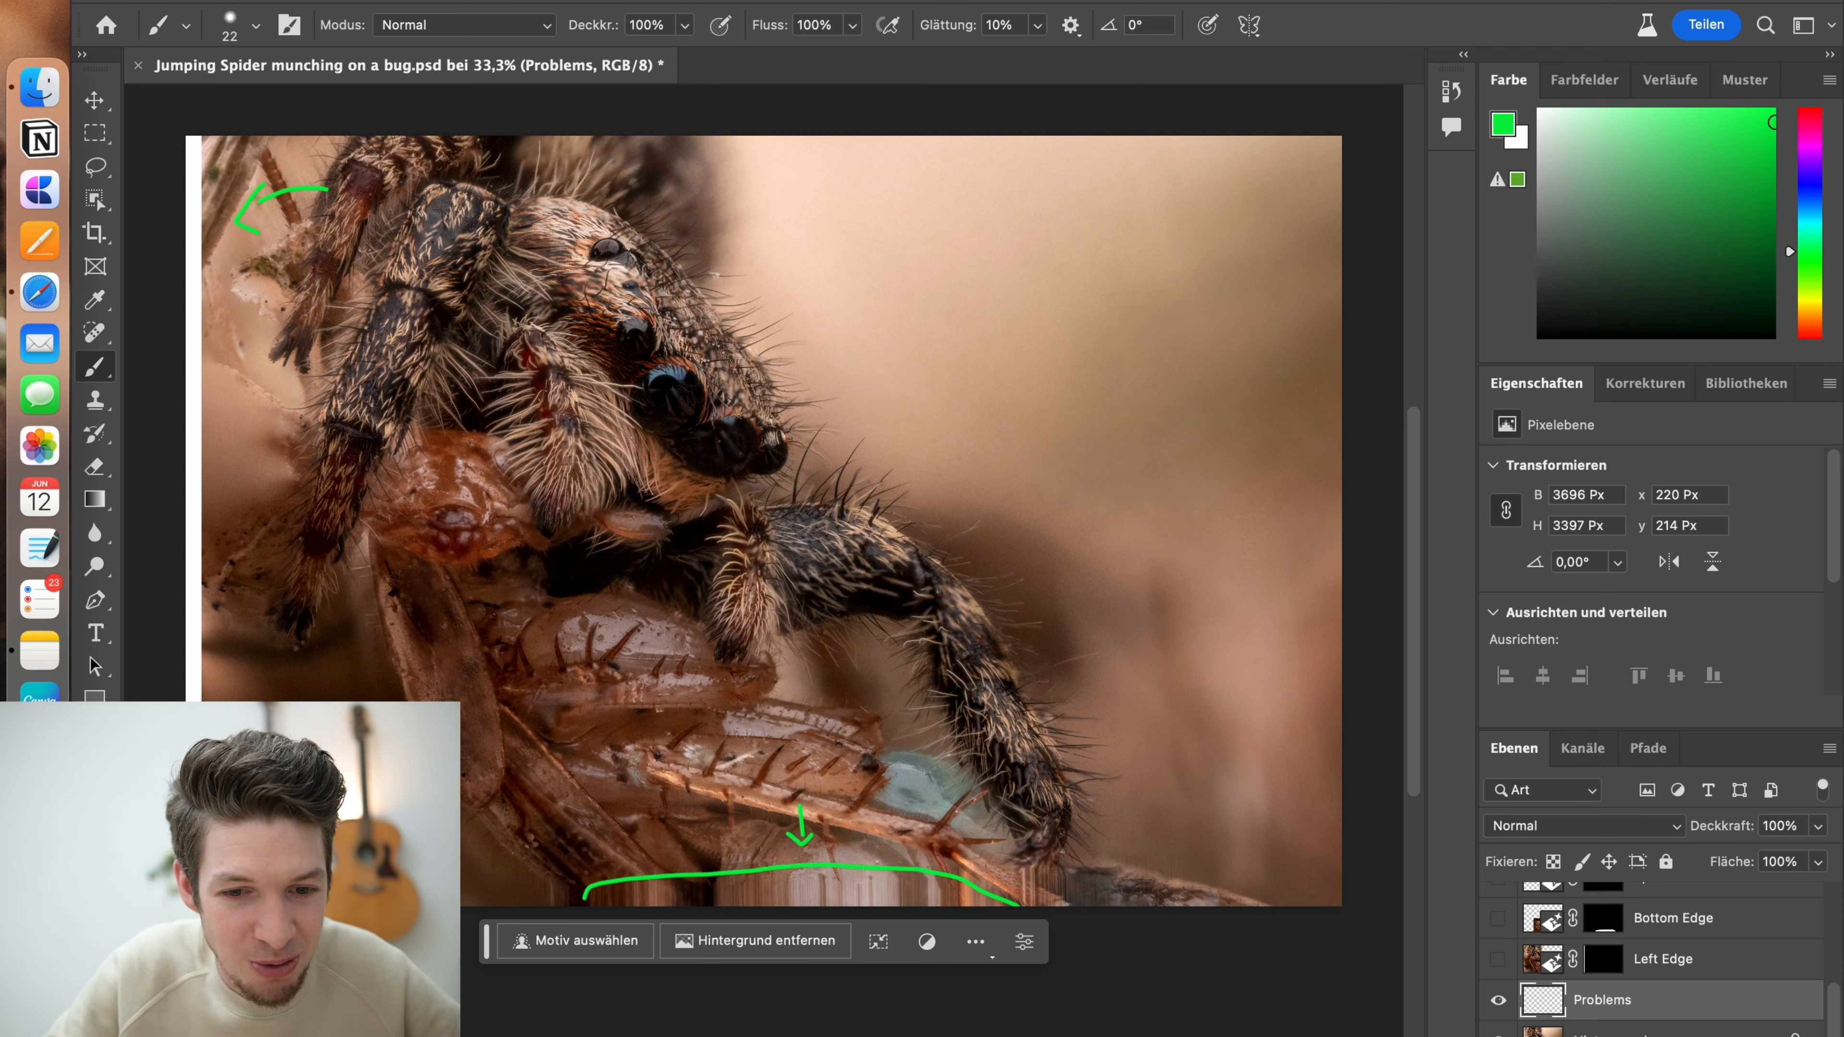
Outline the blurry band running across the spider's head above its front eyes in green with the Brush tool
{"action": "key", "text": "z"}
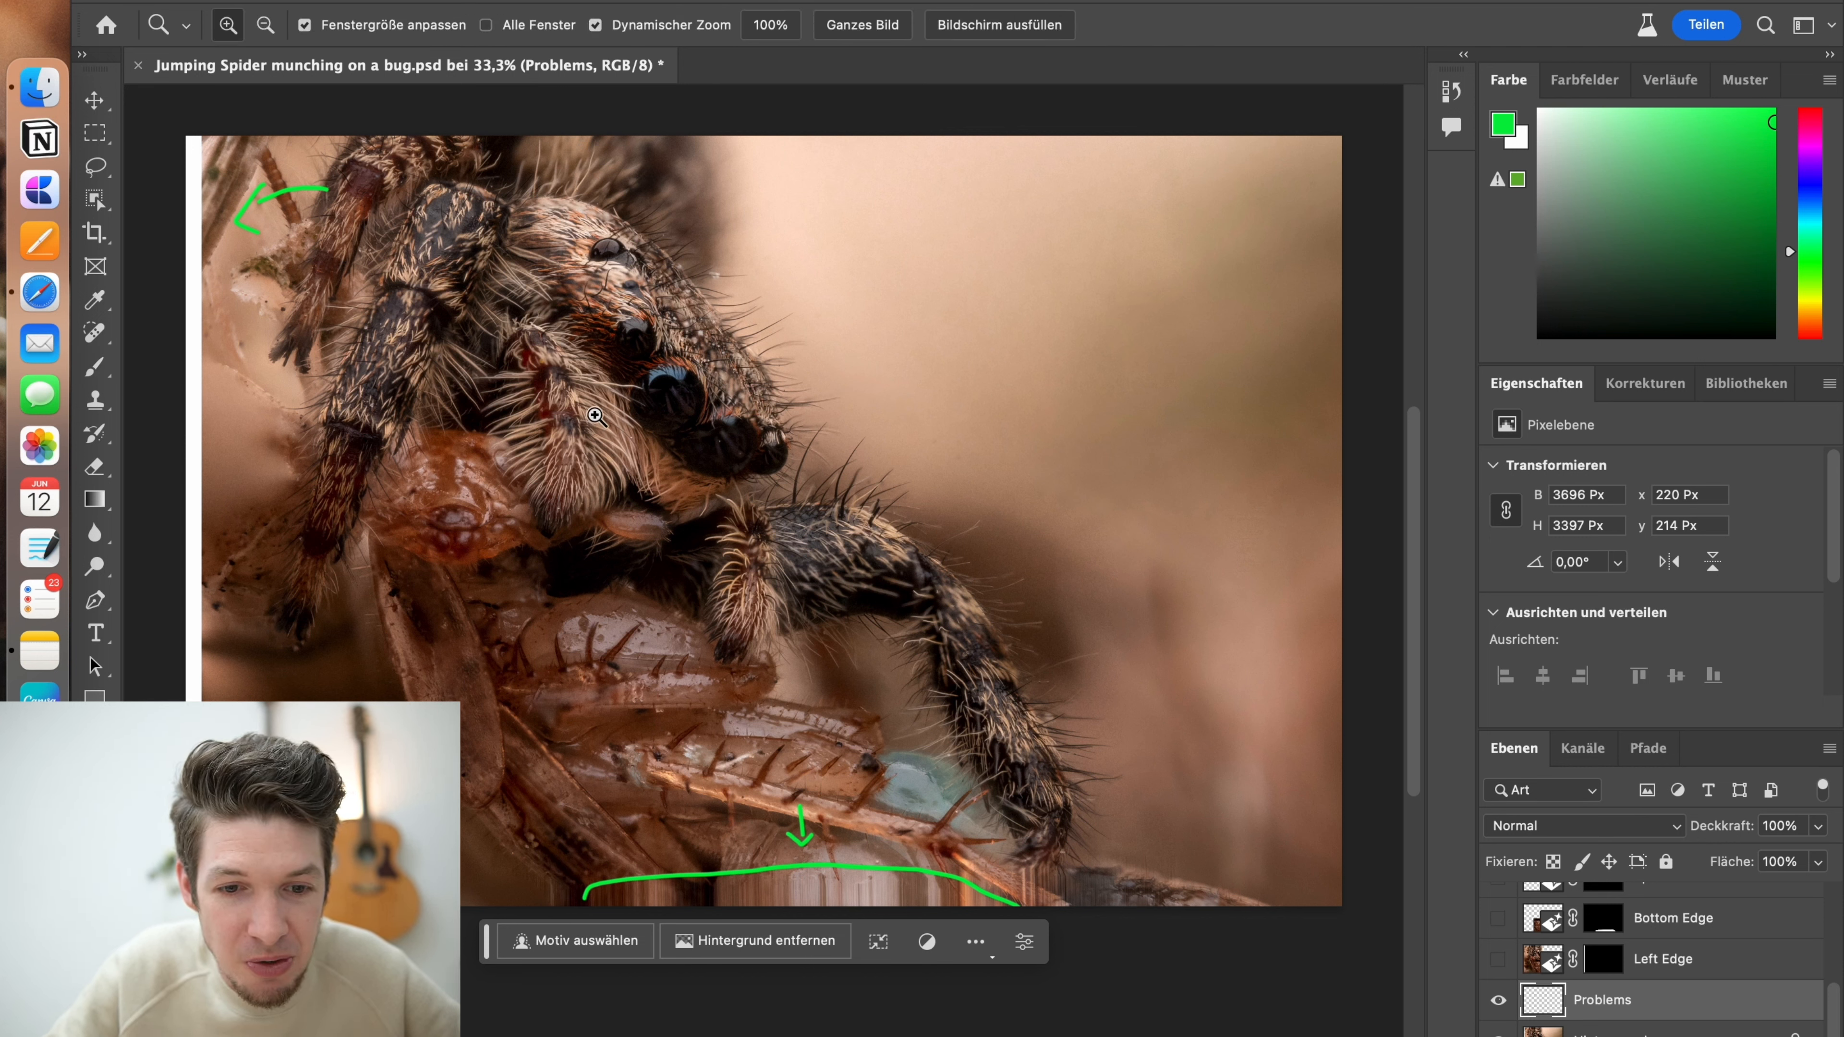
{"action": "left_click", "coordinate": [596, 286]}
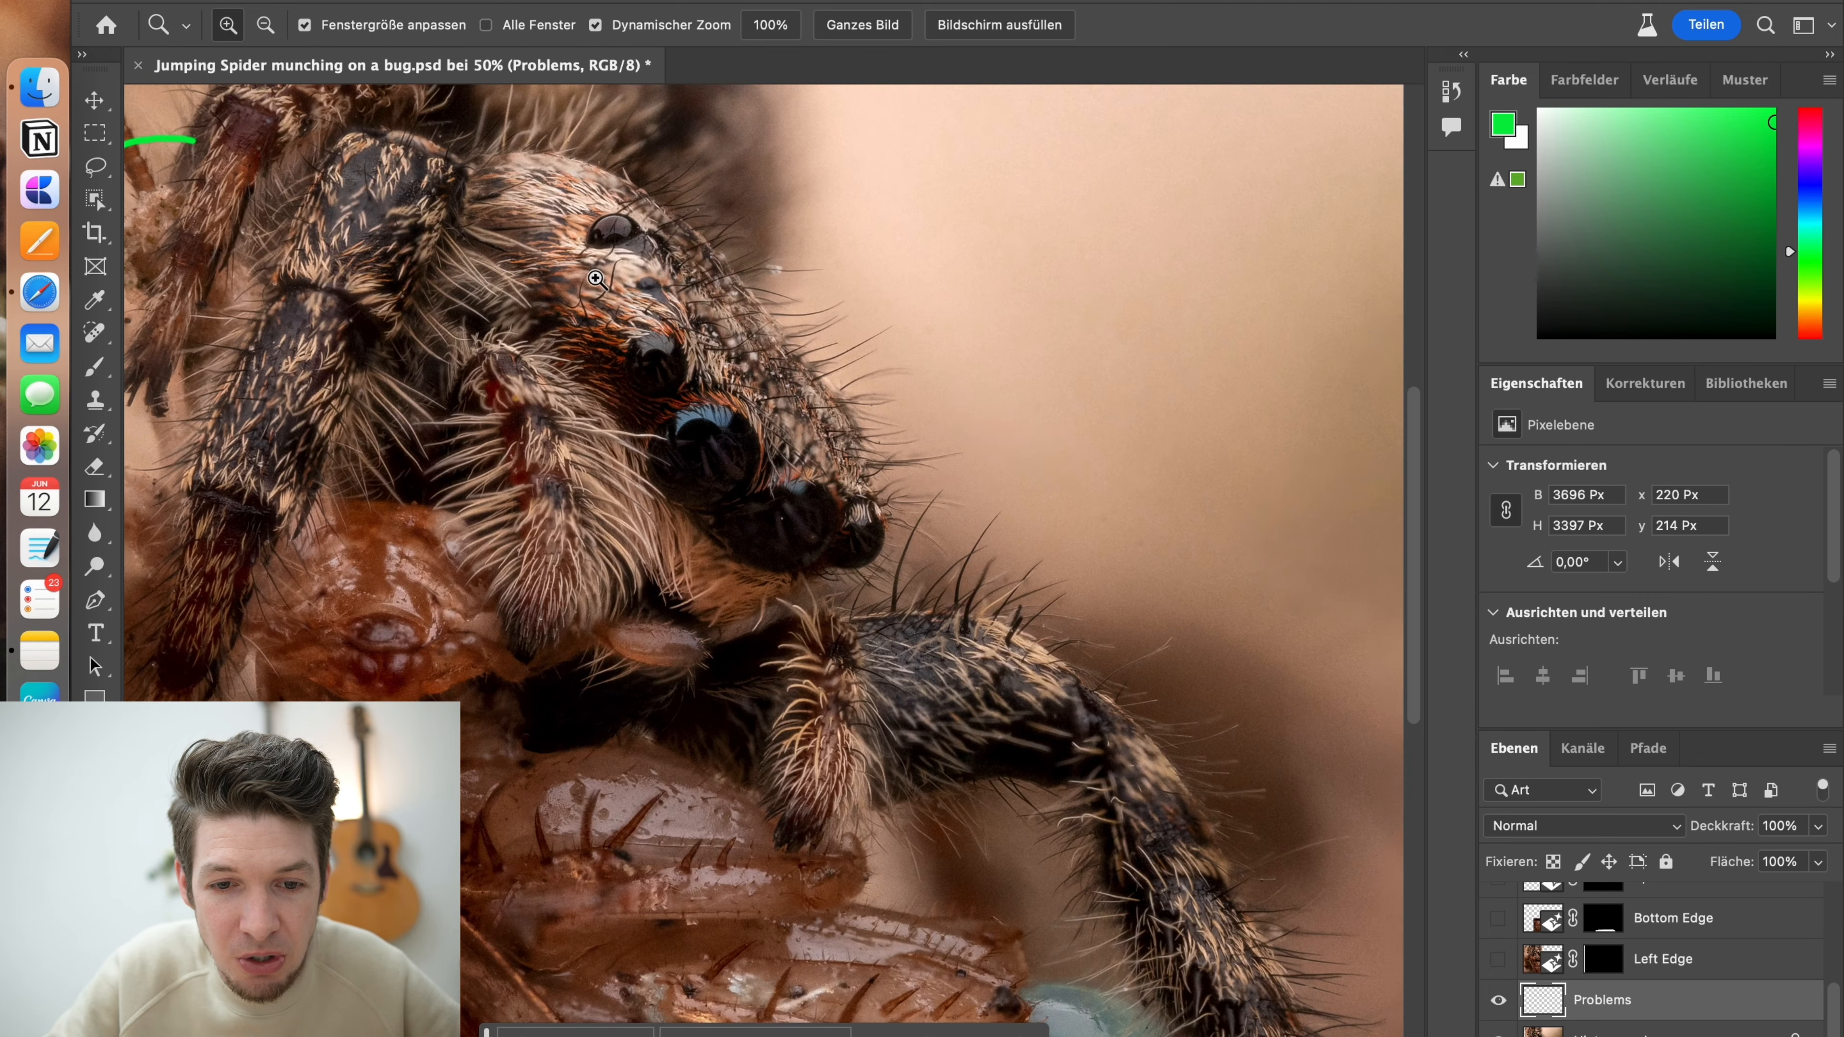
{"action": "left_click", "coordinate": [597, 285]}
{"action": "left_click", "coordinate": [599, 283]}
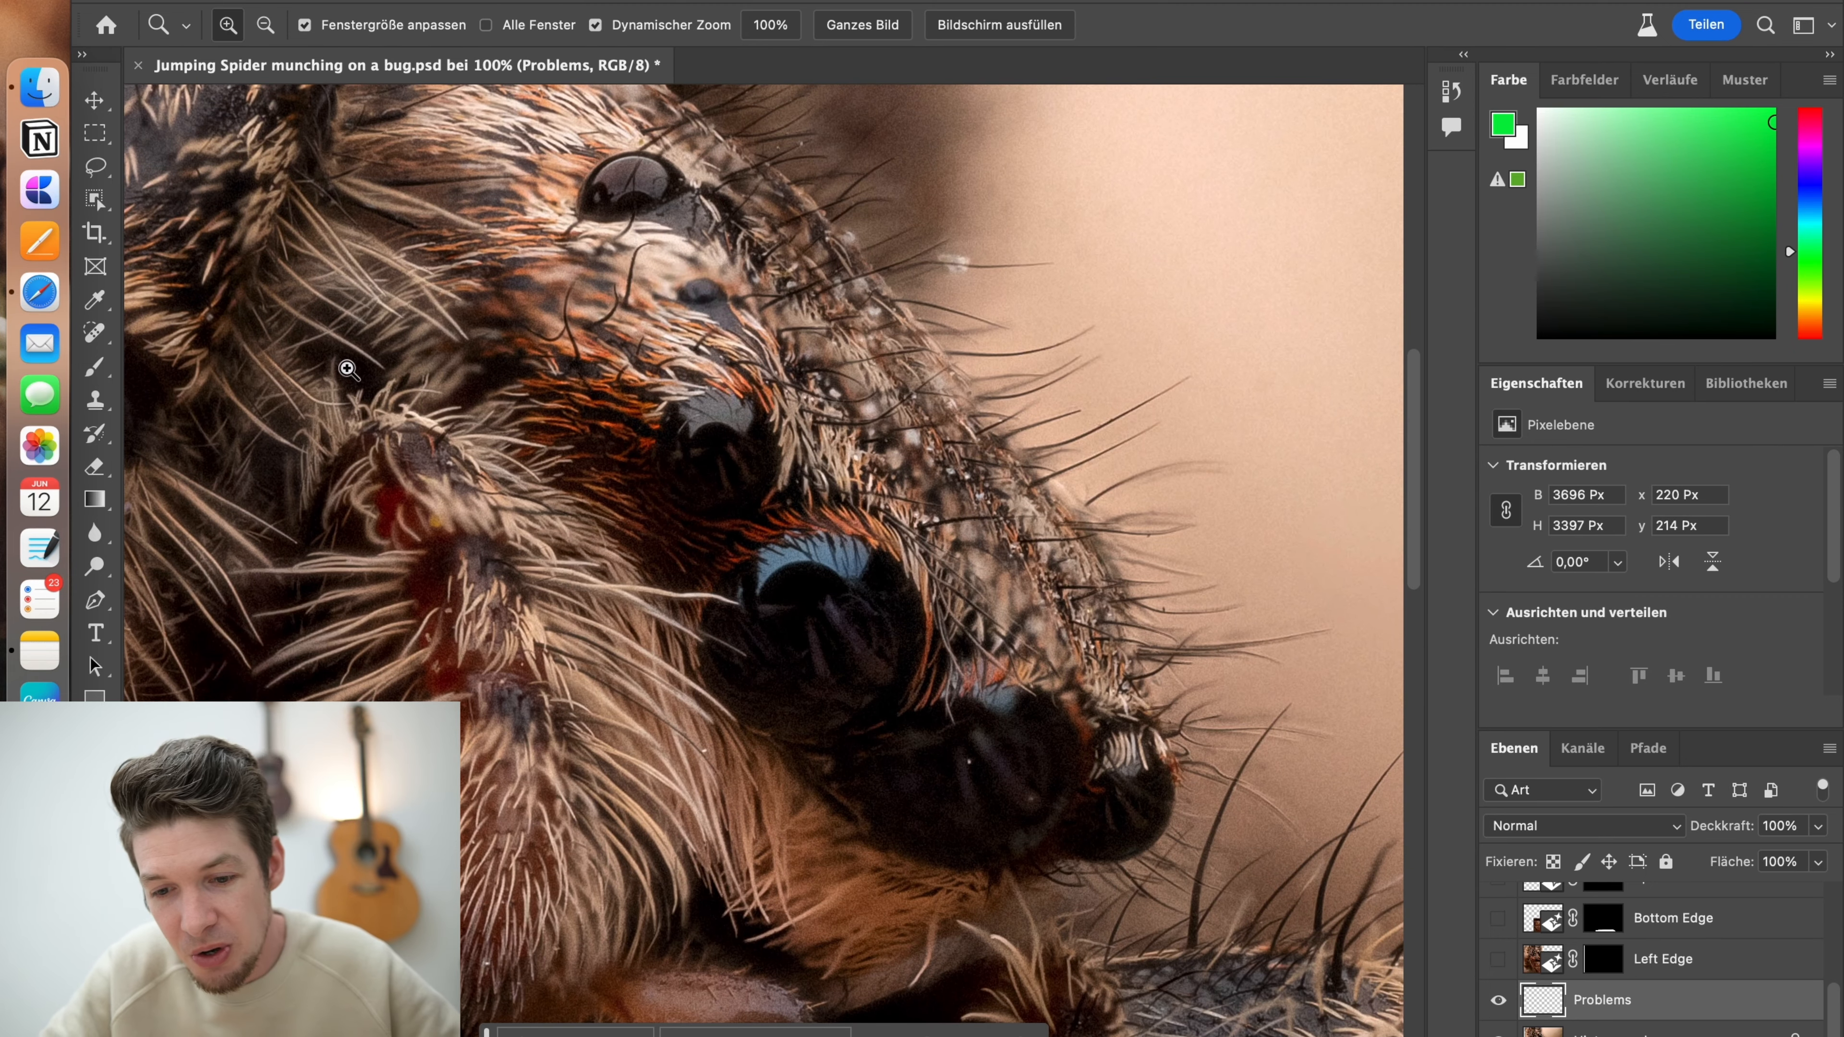
{"action": "left_click", "coordinate": [103, 377]}
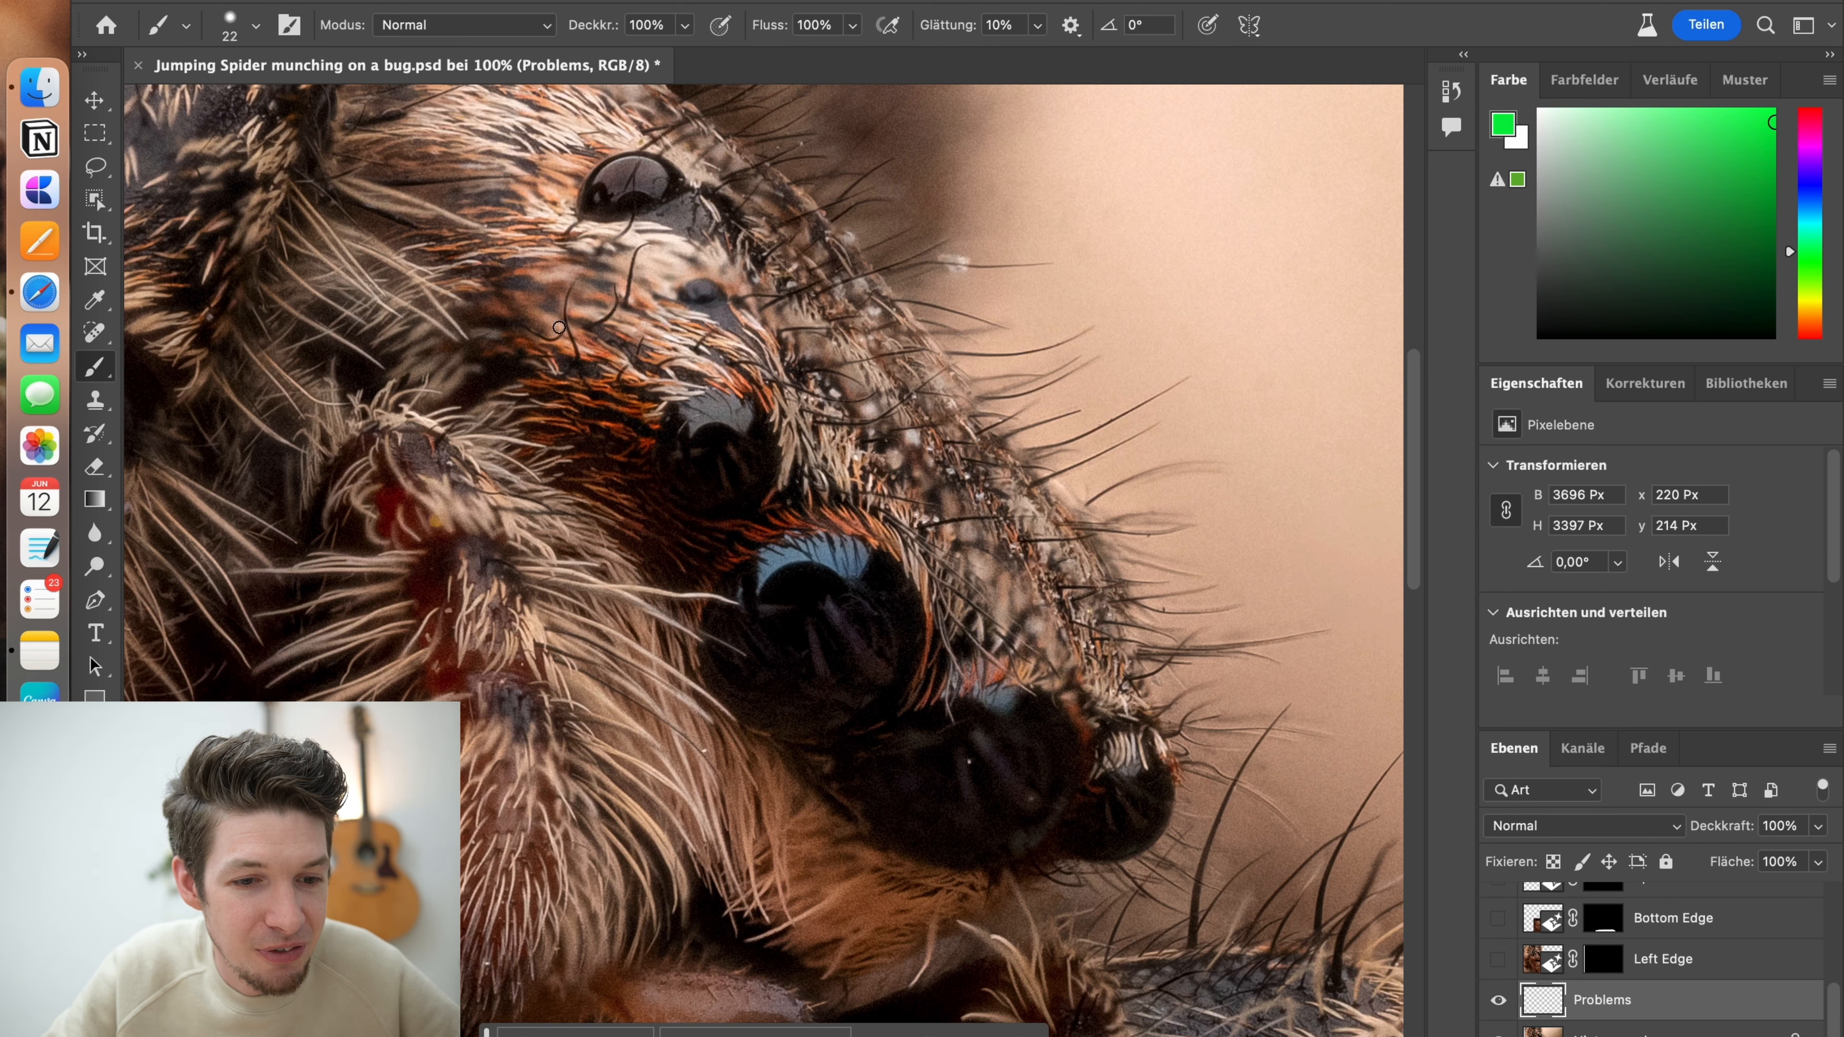
{"action": "mouse_move", "coordinate": [610, 312]}
{"action": "left_mouse_down"}
{"action": "mouse_move", "coordinate": [743, 340]}
{"action": "mouse_move", "coordinate": [883, 467]}
{"action": "mouse_move", "coordinate": [966, 582]}
{"action": "left_mouse_up"}
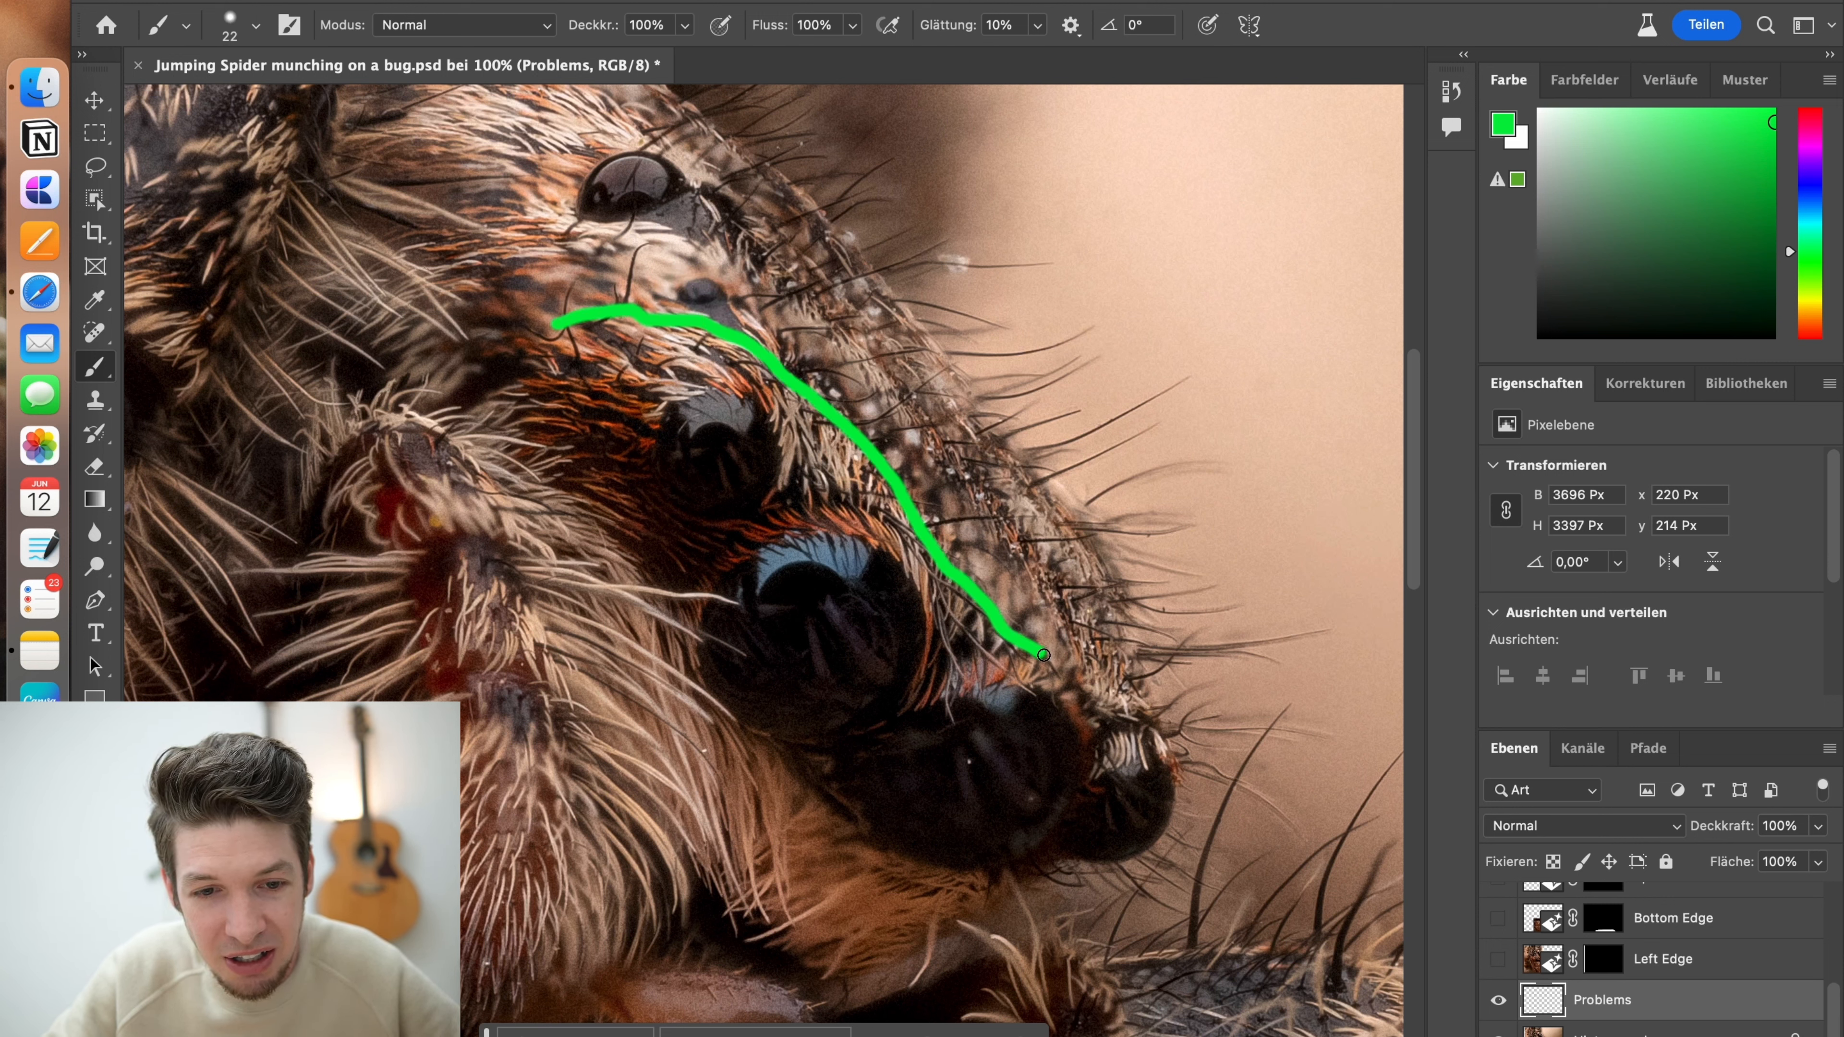
{"action": "mouse_move", "coordinate": [1043, 655]}
{"action": "left_mouse_down"}
{"action": "mouse_move", "coordinate": [1042, 573]}
{"action": "mouse_move", "coordinate": [910, 411]}
{"action": "mouse_move", "coordinate": [761, 280]}
{"action": "mouse_move", "coordinate": [692, 250]}
{"action": "mouse_move", "coordinate": [594, 250]}
{"action": "mouse_move", "coordinate": [408, 316]}
{"action": "mouse_move", "coordinate": [455, 346]}
{"action": "mouse_move", "coordinate": [561, 331]}
{"action": "left_mouse_up"}
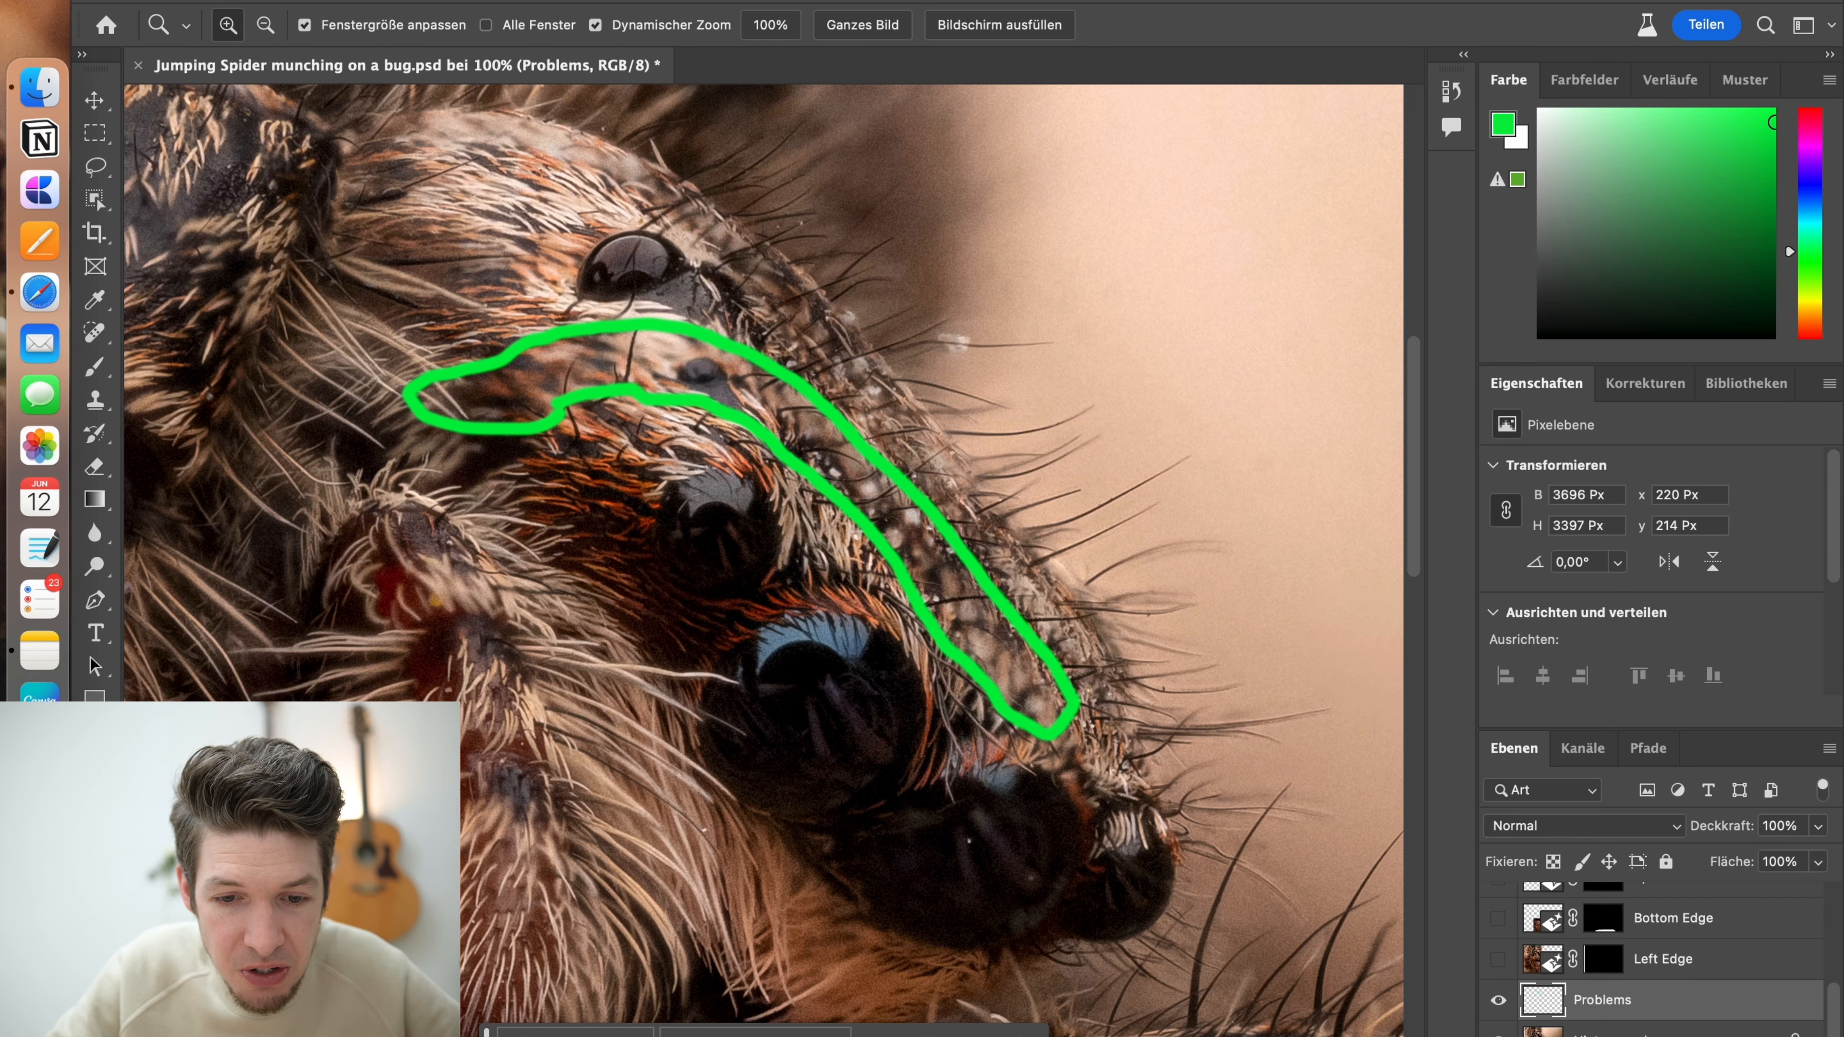
Circle the blurry part of the spider's front leg, beside the hairy palp, in green with the Brush tool
{"action": "right_click", "coordinate": [664, 672]}
{"action": "left_click", "coordinate": [715, 661]}
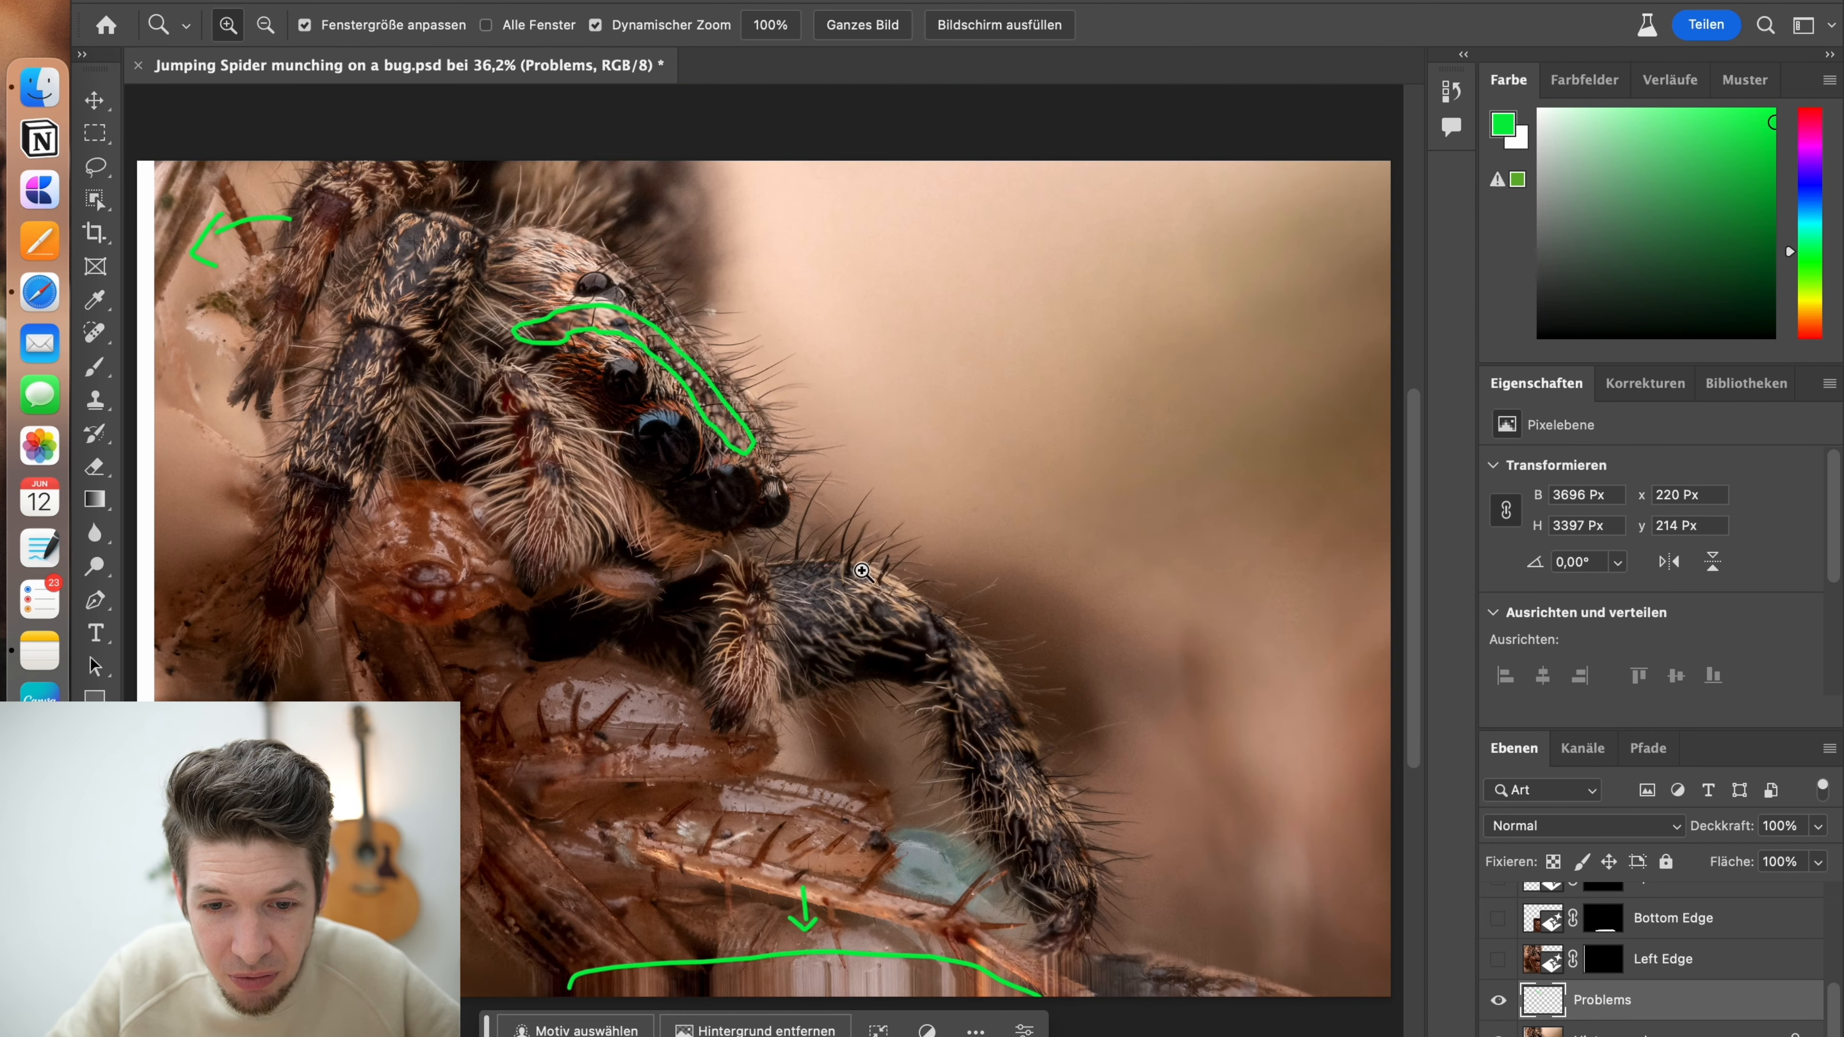
{"action": "left_click", "coordinate": [773, 653]}
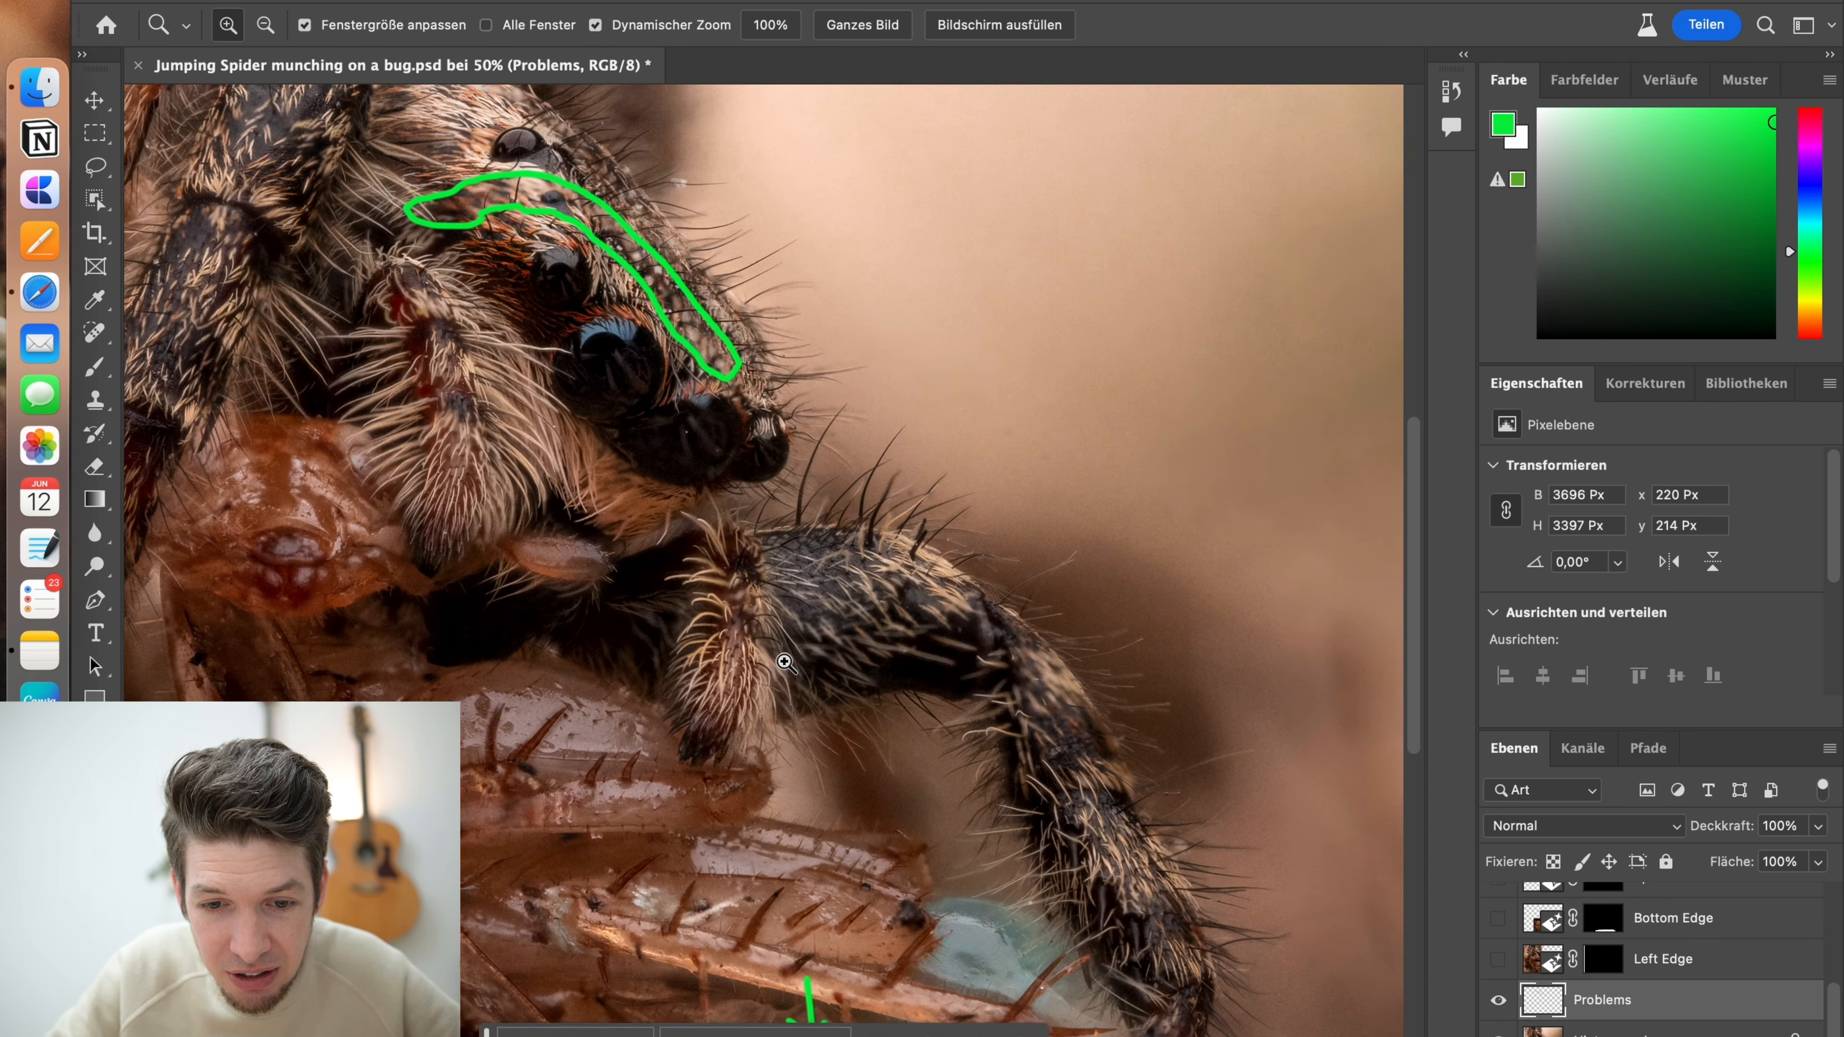
{"action": "left_click", "coordinate": [777, 652]}
{"action": "left_click", "coordinate": [95, 366]}
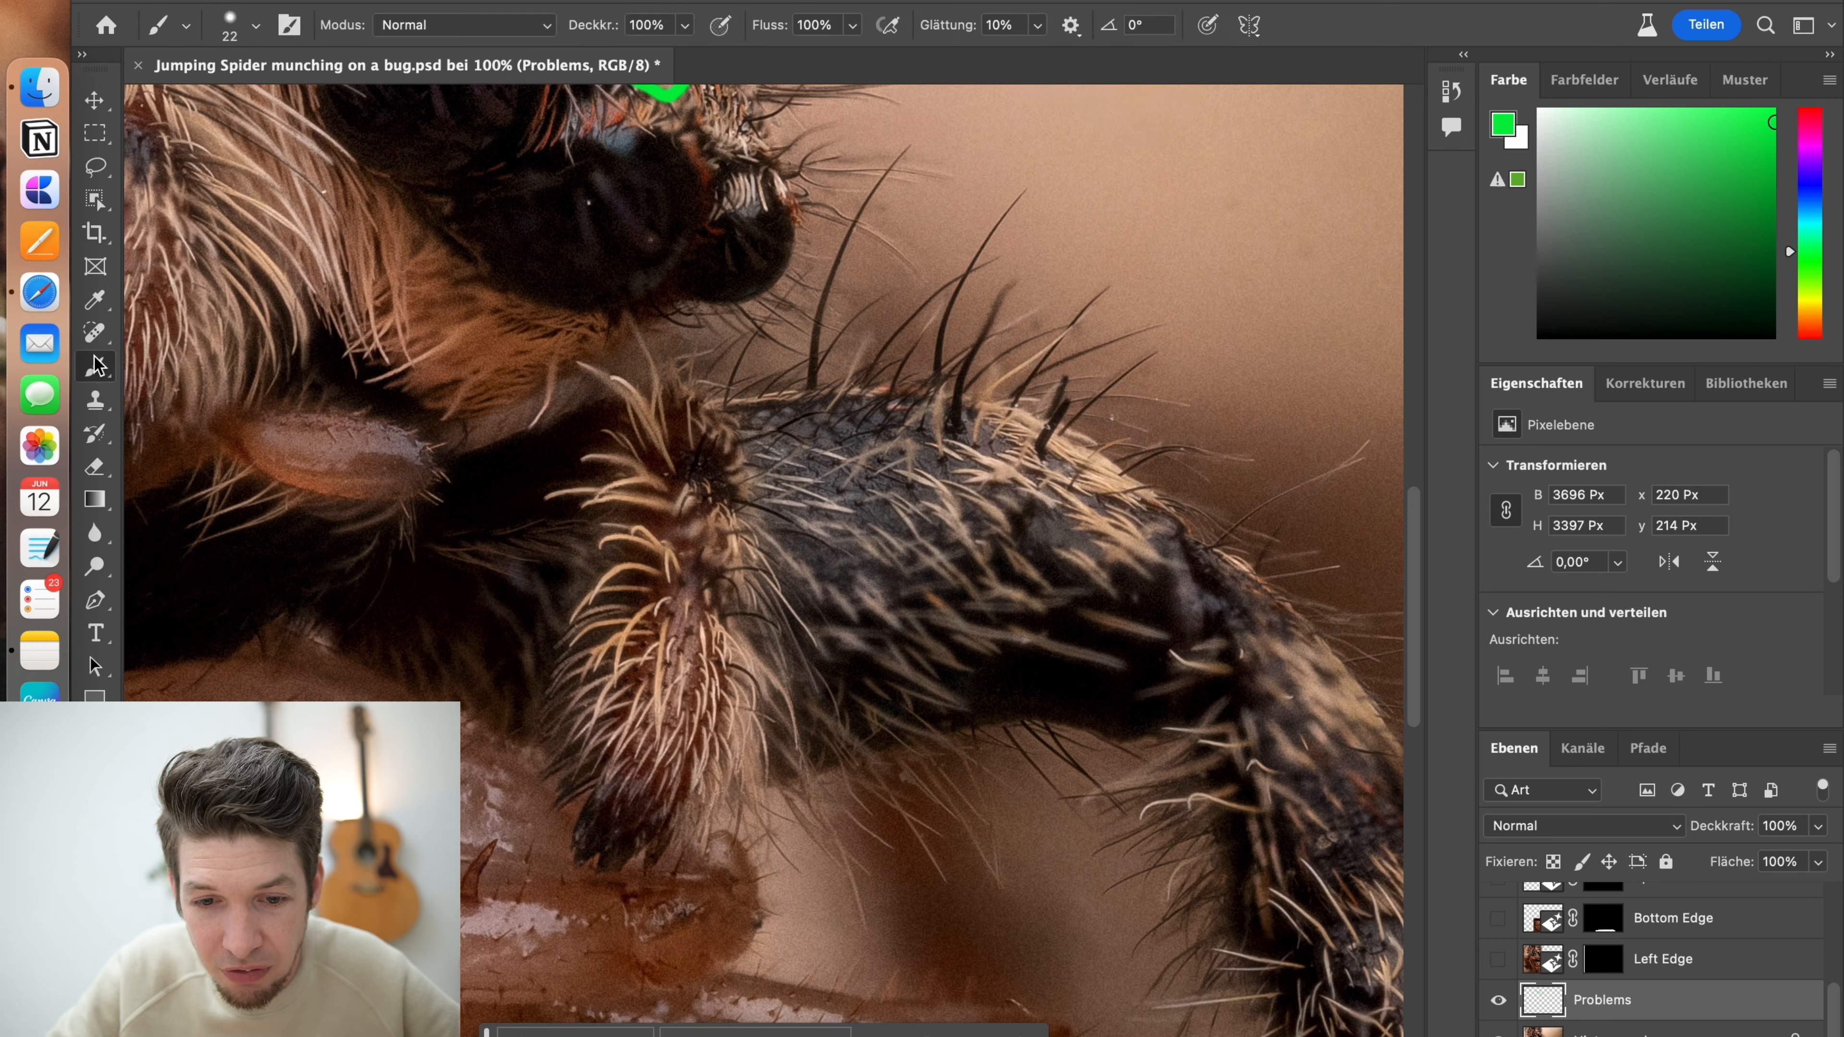
{"action": "mouse_move", "coordinate": [862, 540]}
{"action": "left_mouse_down"}
{"action": "mouse_move", "coordinate": [896, 810]}
{"action": "mouse_move", "coordinate": [794, 825]}
{"action": "mouse_move", "coordinate": [728, 783]}
{"action": "mouse_move", "coordinate": [680, 636]}
{"action": "mouse_move", "coordinate": [719, 480]}
{"action": "left_mouse_up"}
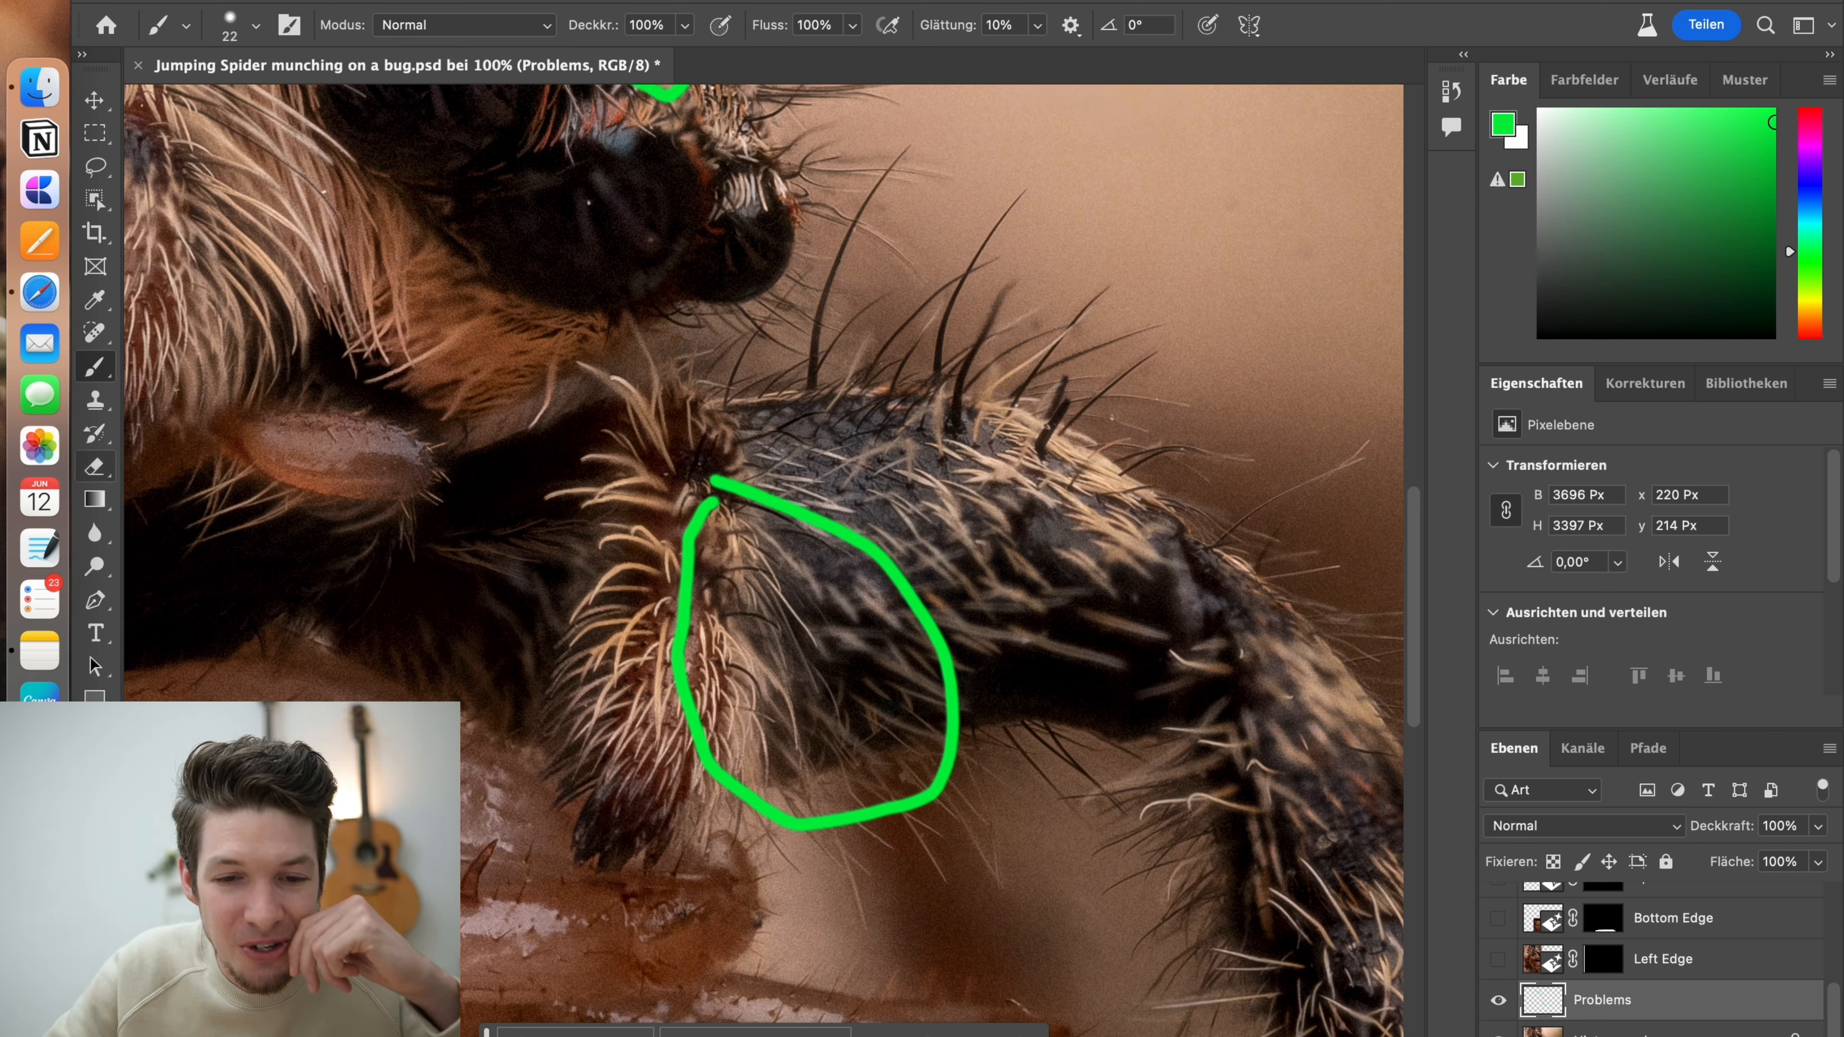
Run Generative Fill with the prompt "An Ant" on a rectangle of about 1955 × 1113 px in the blurred background beside the spider's head
{"action": "key", "text": "z"}
{"action": "right_click", "coordinate": [590, 639]}
{"action": "left_click", "coordinate": [616, 652]}
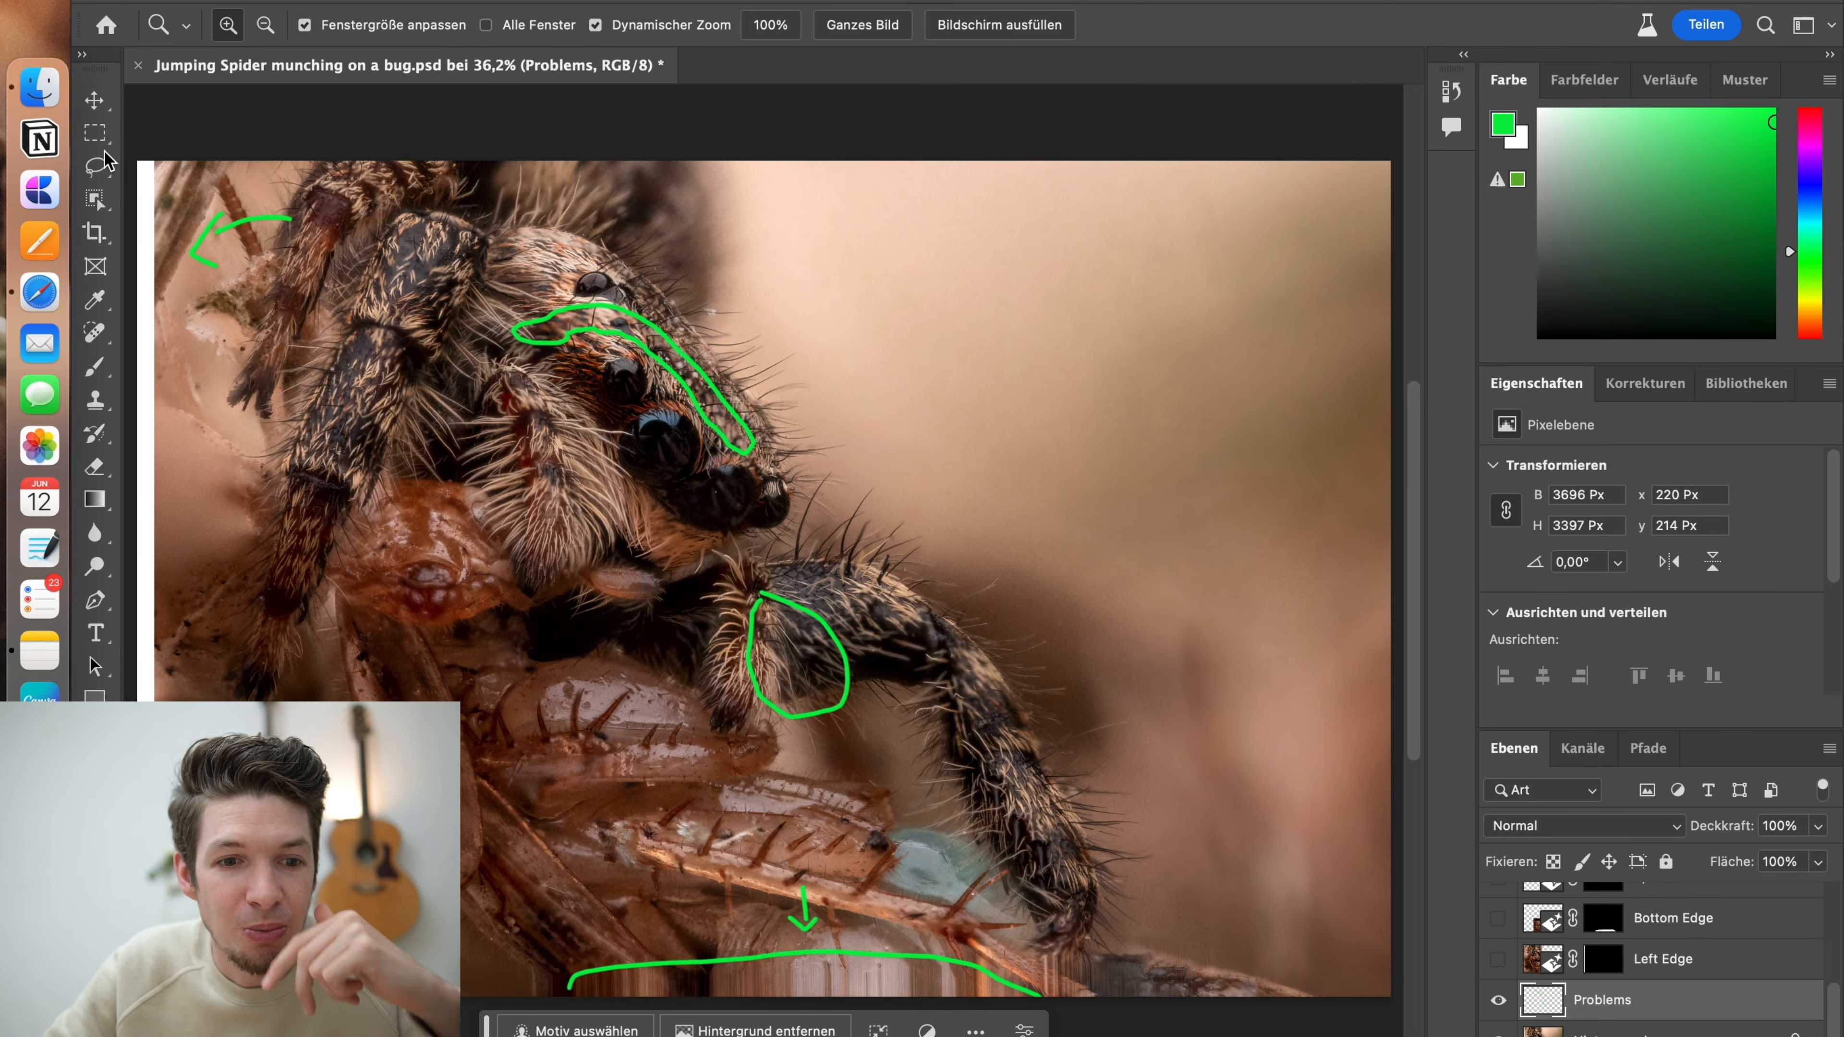
{"action": "left_click", "coordinate": [94, 133]}
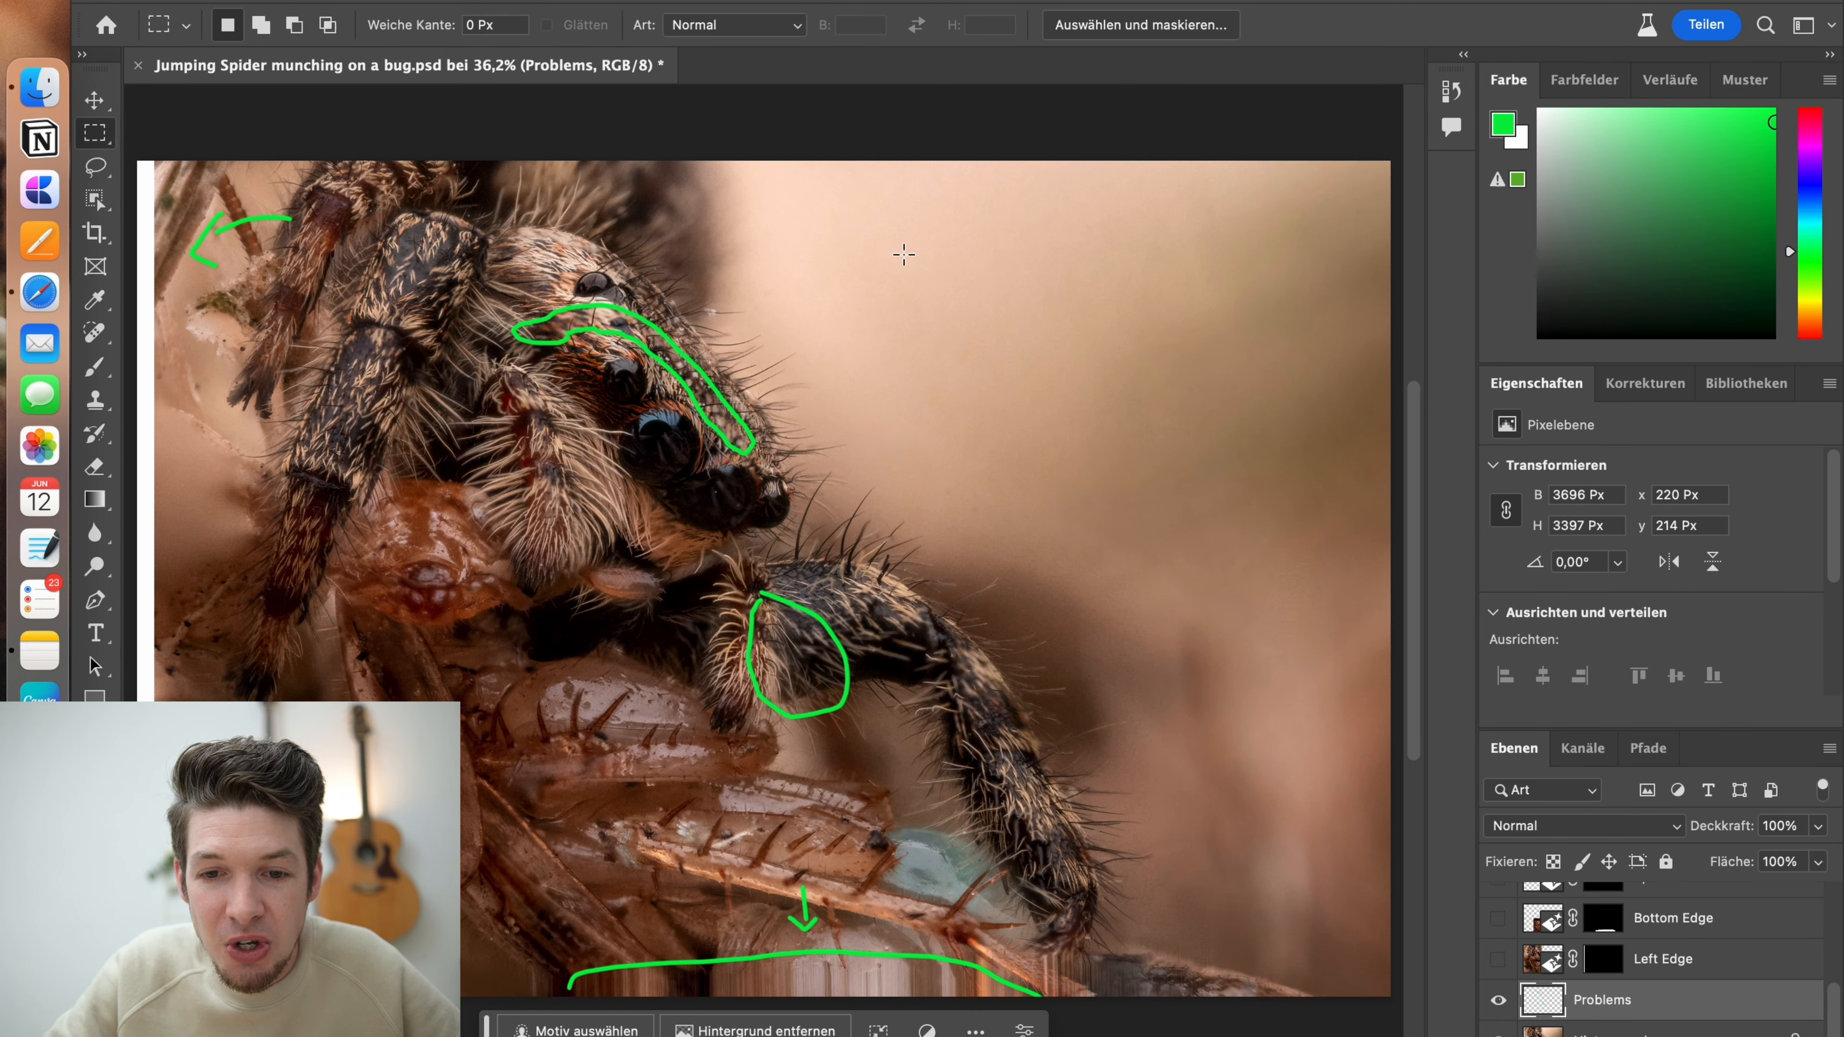
{"action": "left_click_drag", "start_coordinate": [884, 243], "coordinate": [1335, 499]}
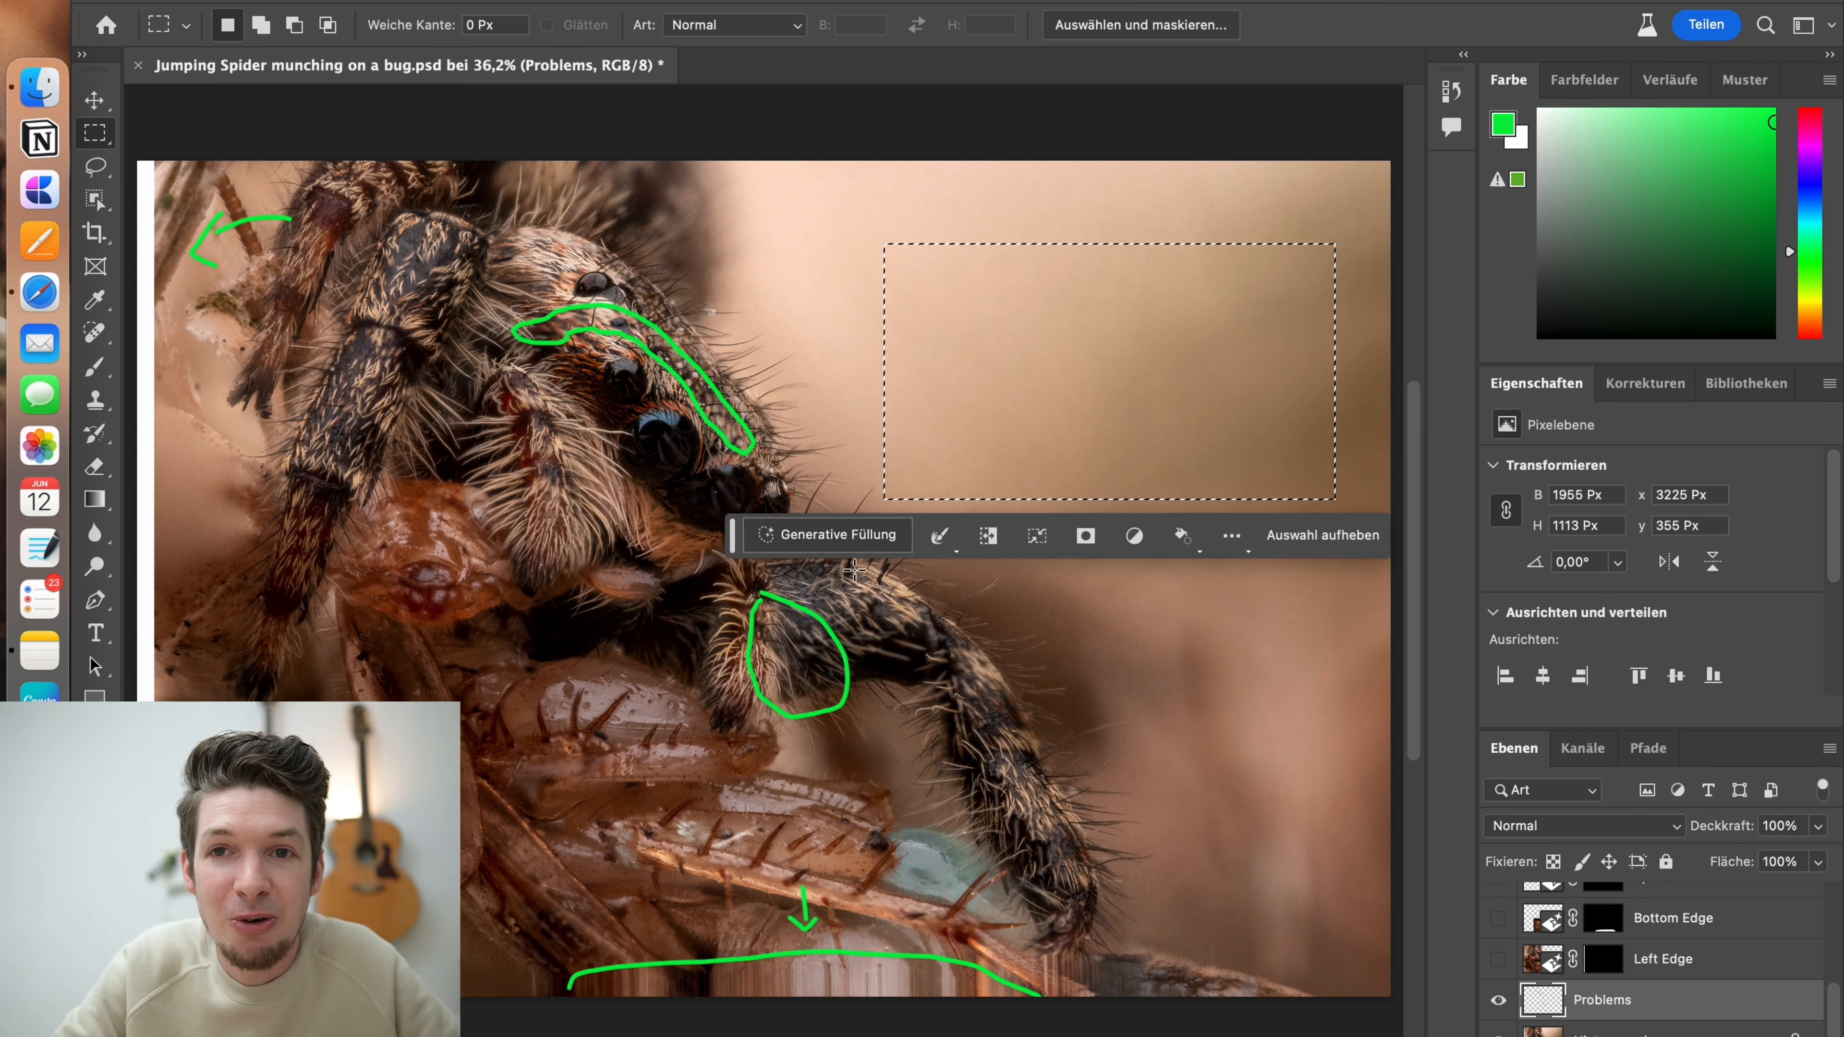
{"action": "left_click", "coordinate": [854, 541]}
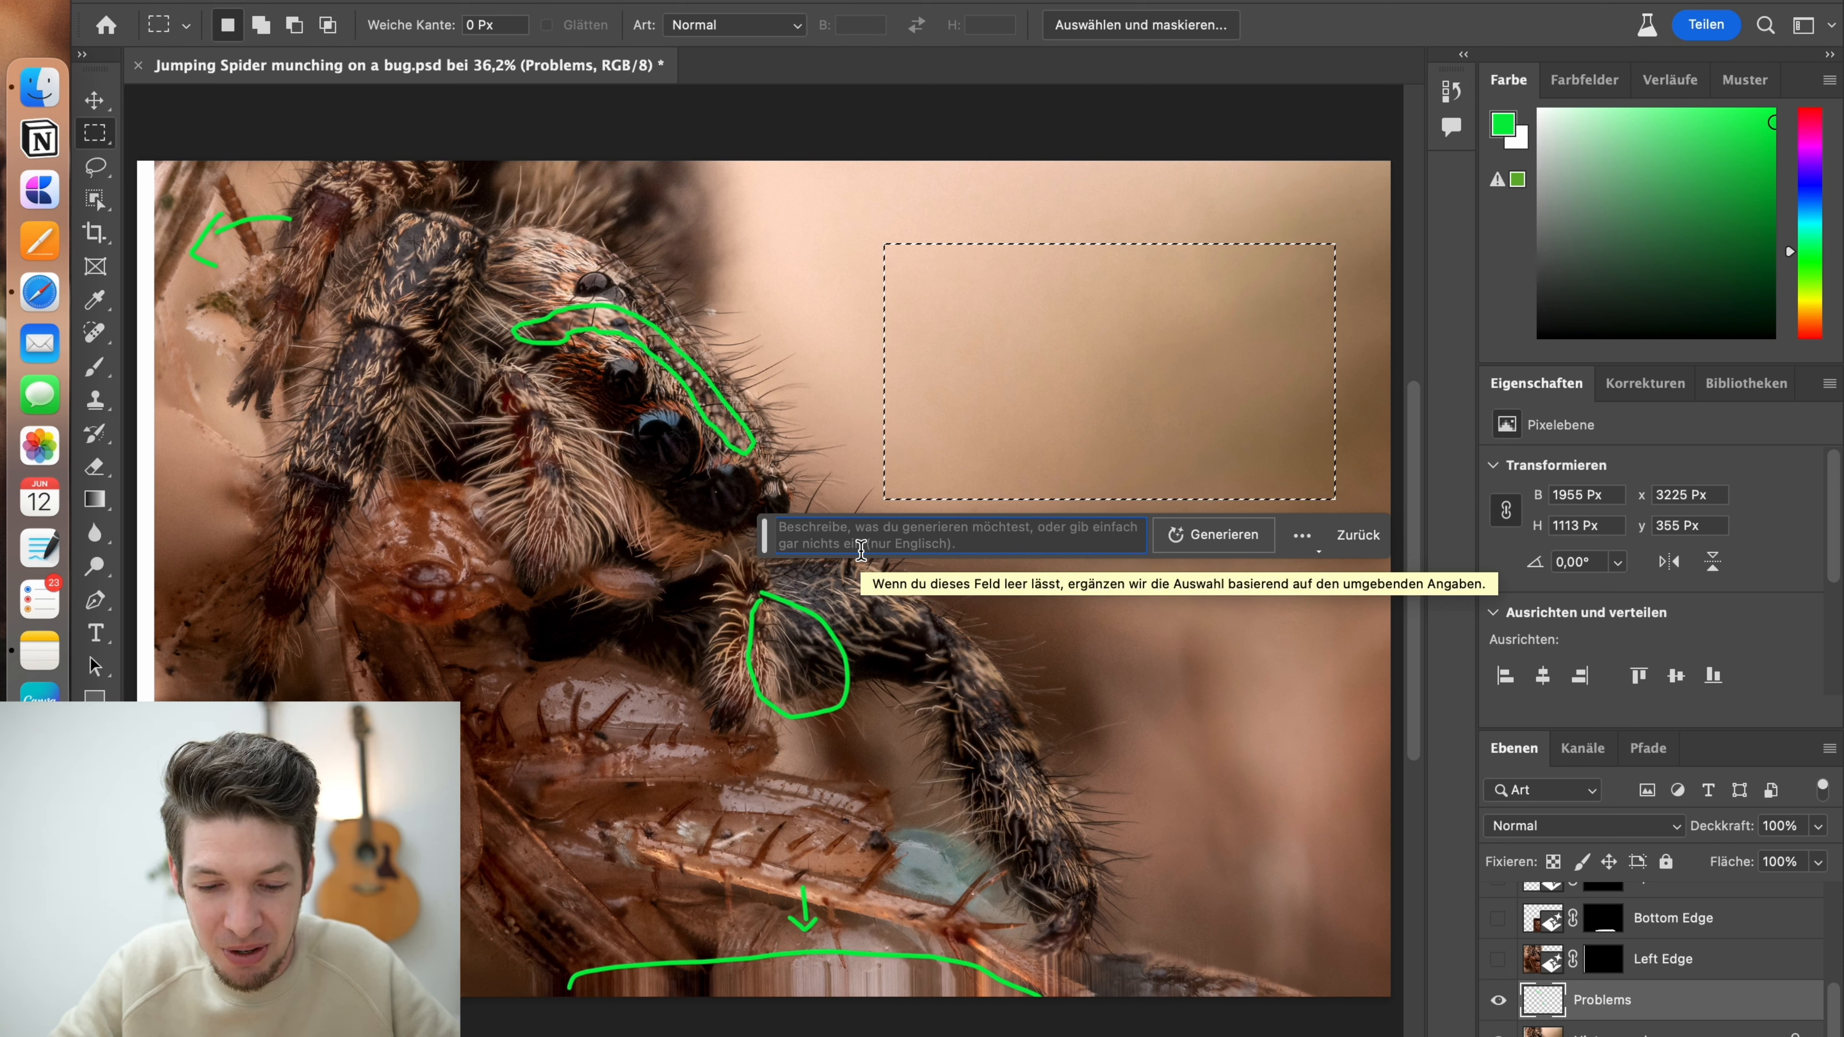
{"action": "type", "text": "An"}
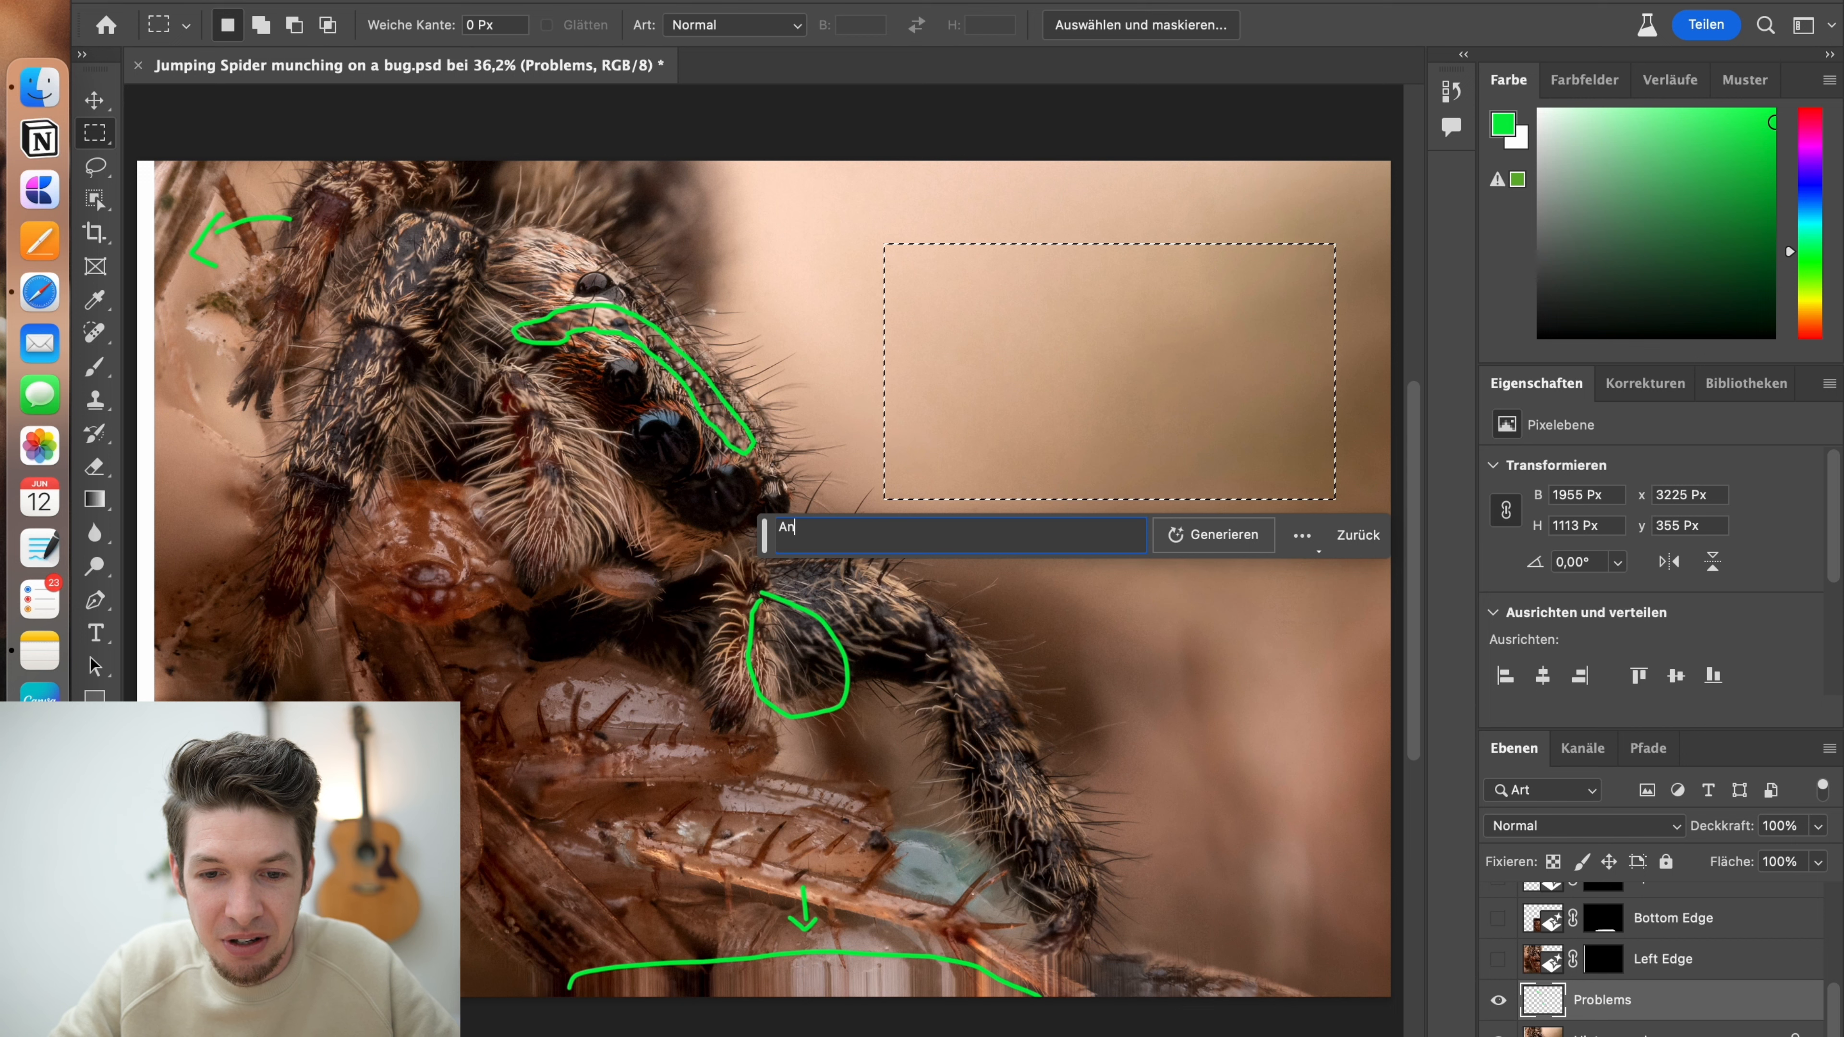
{"action": "type", "text": " Ant"}
{"action": "left_click", "coordinate": [1224, 530]}
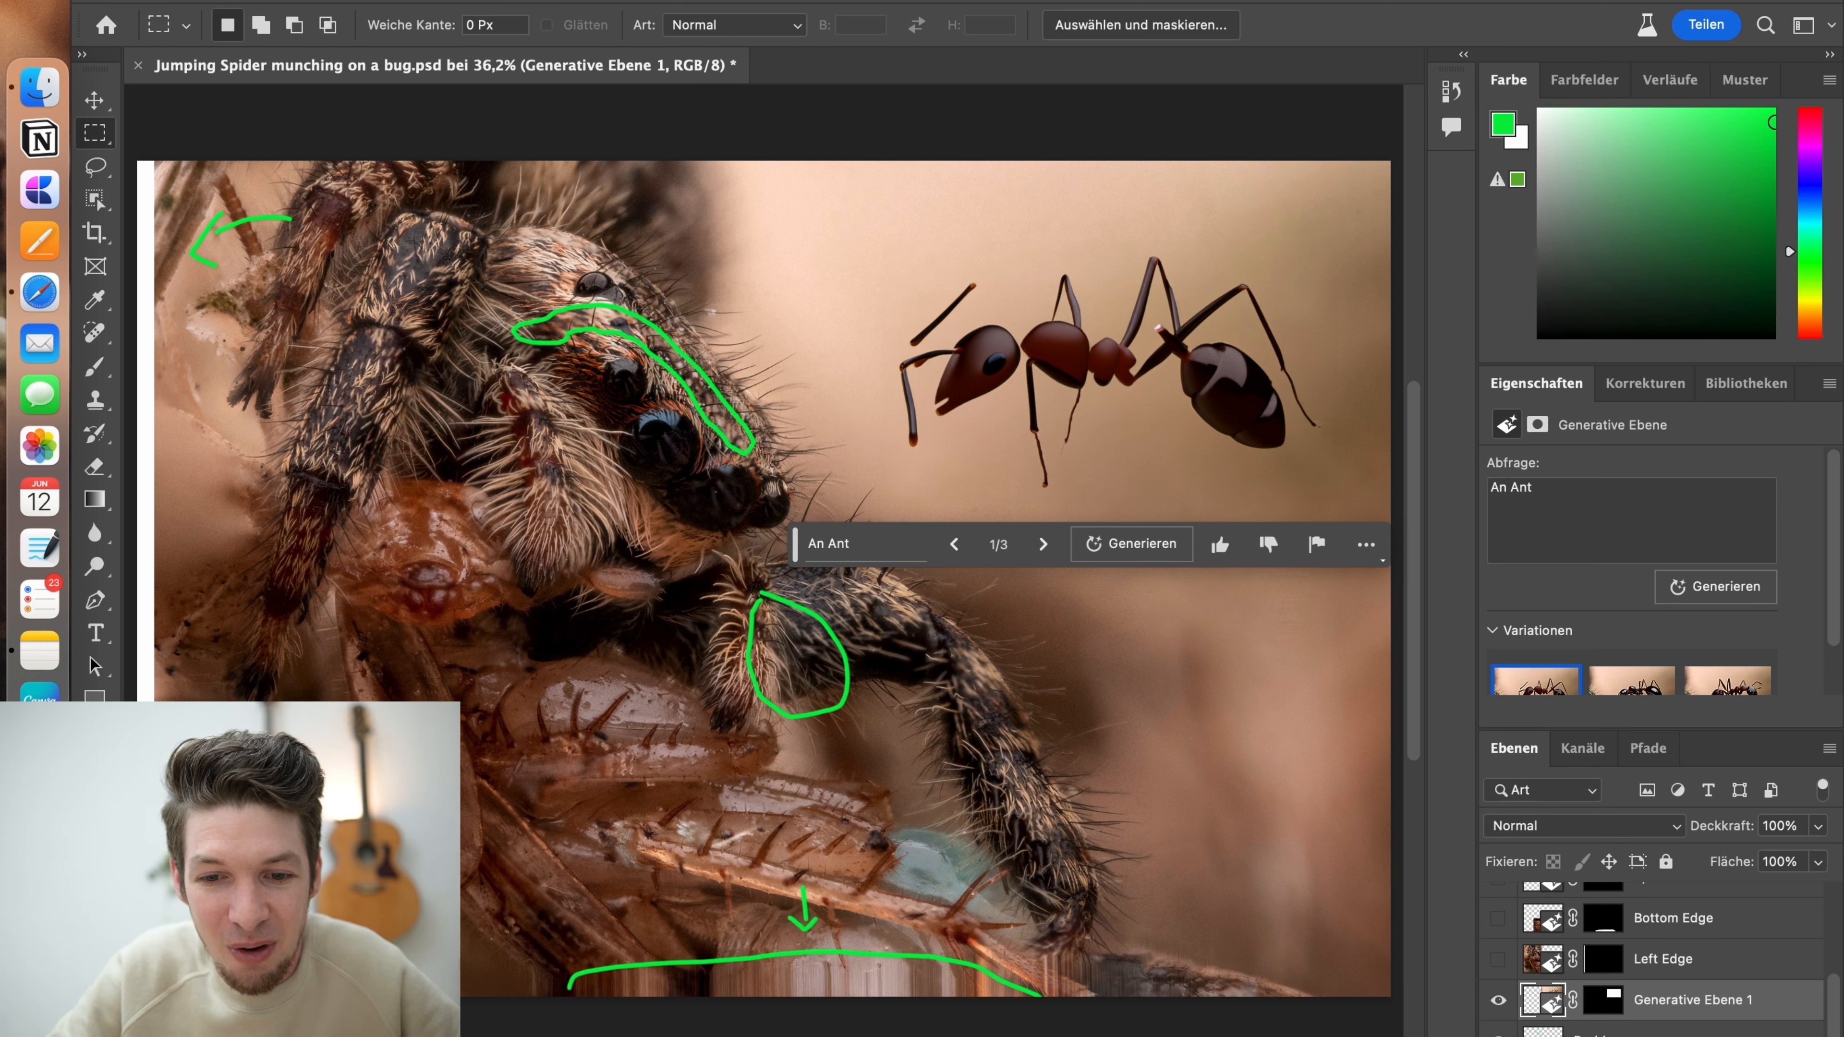
Delete the generated ant layer, Generative Ebene 1
{"action": "left_click", "coordinate": [1728, 1030]}
{"action": "left_click", "coordinate": [1734, 1010]}
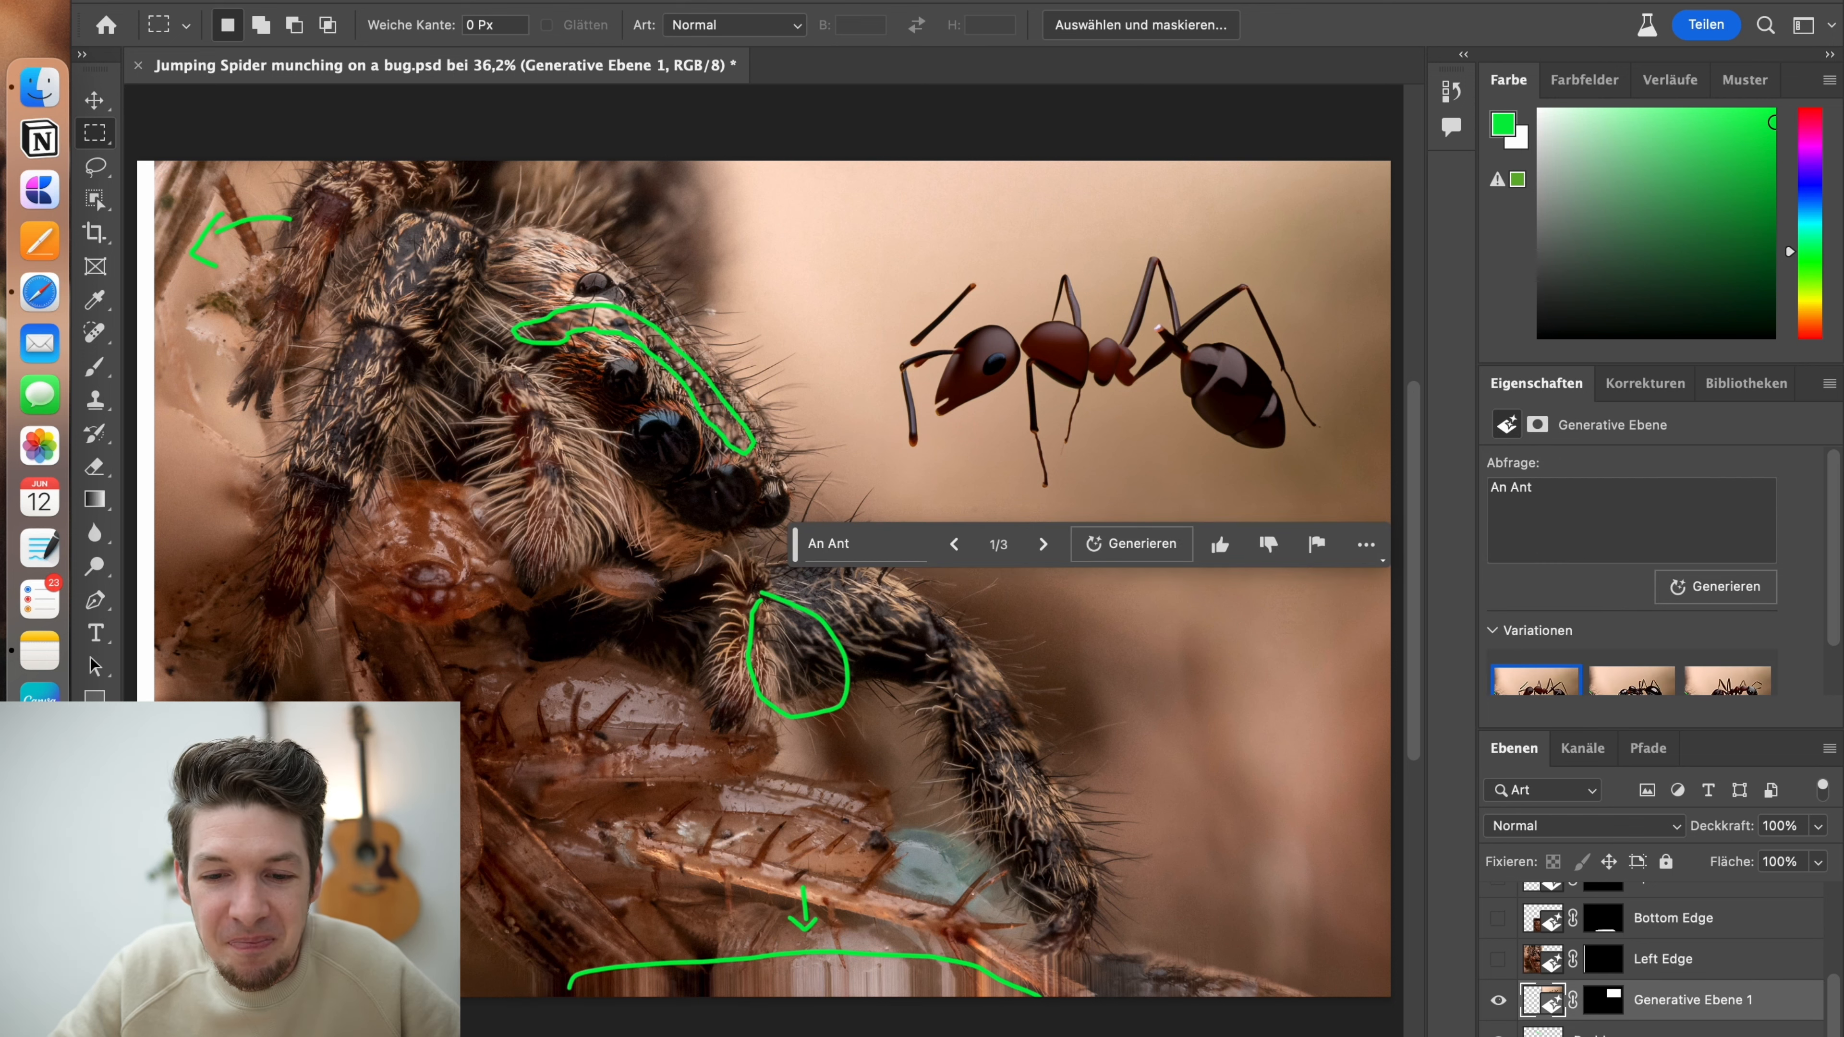
{"action": "left_click", "coordinate": [1818, 1036]}
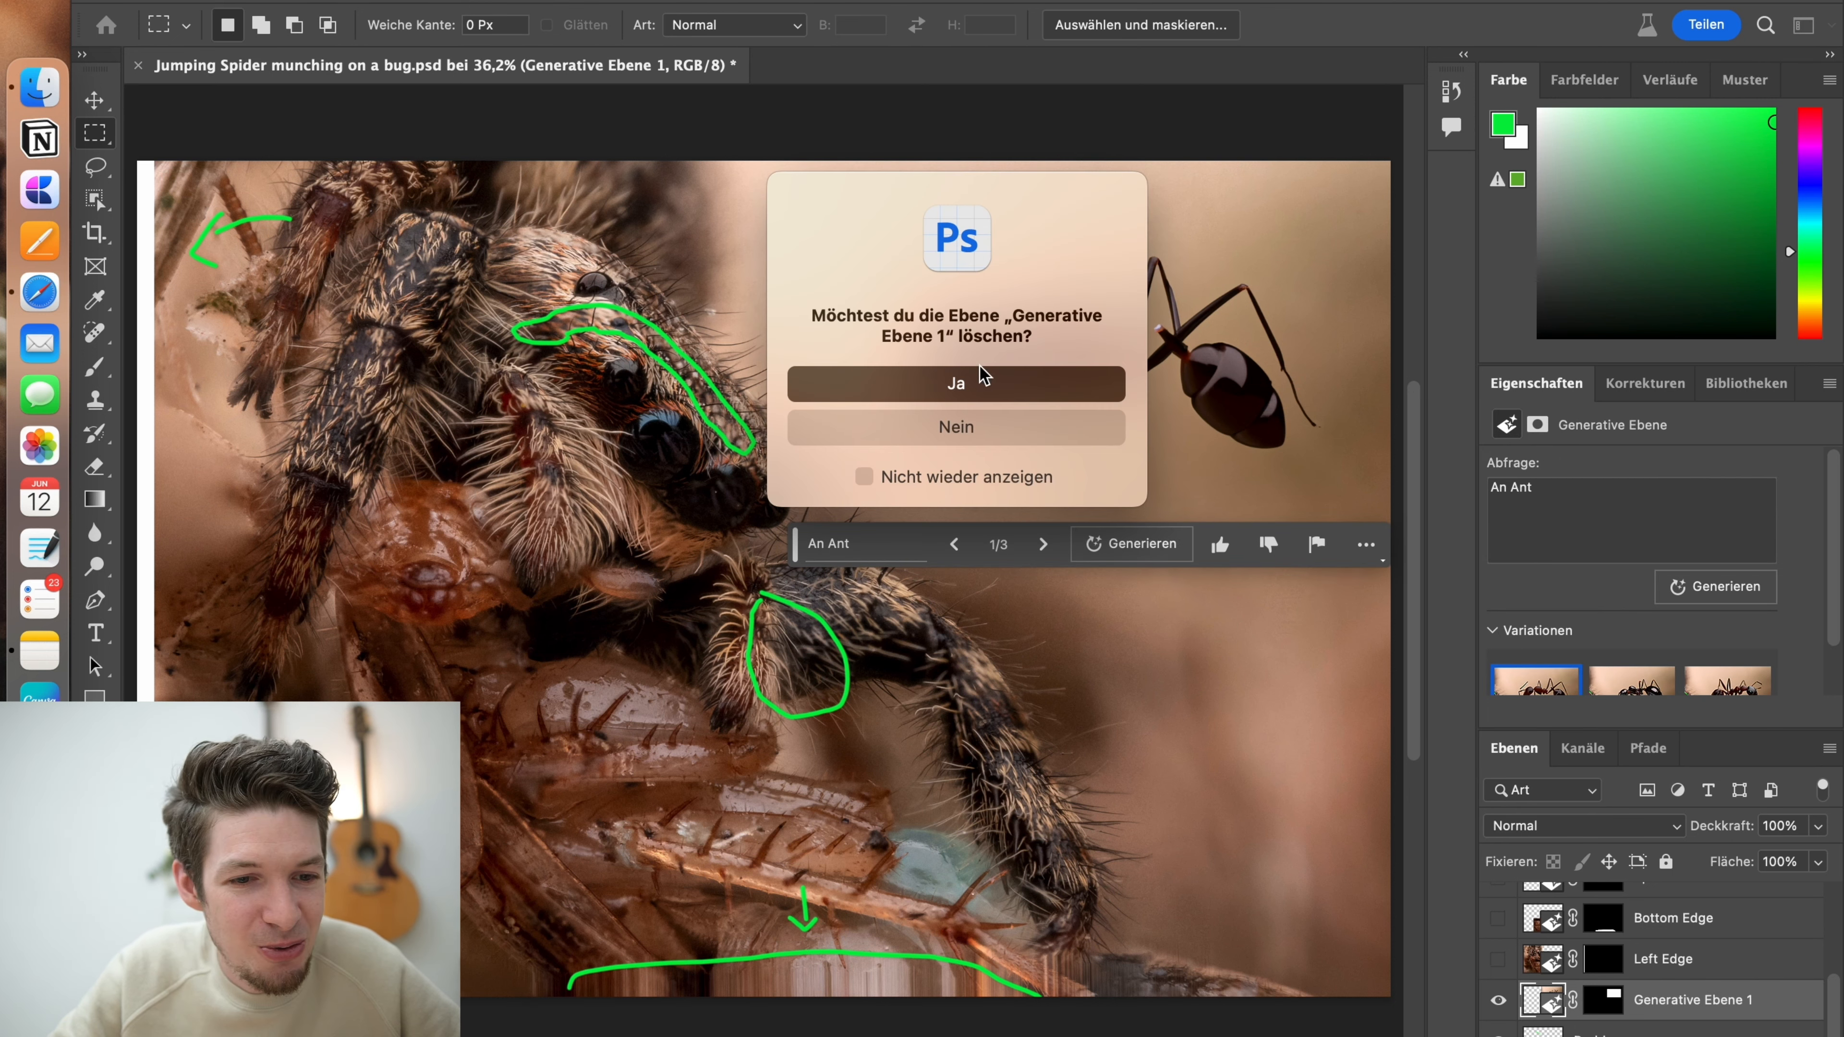
{"action": "left_click", "coordinate": [984, 375]}
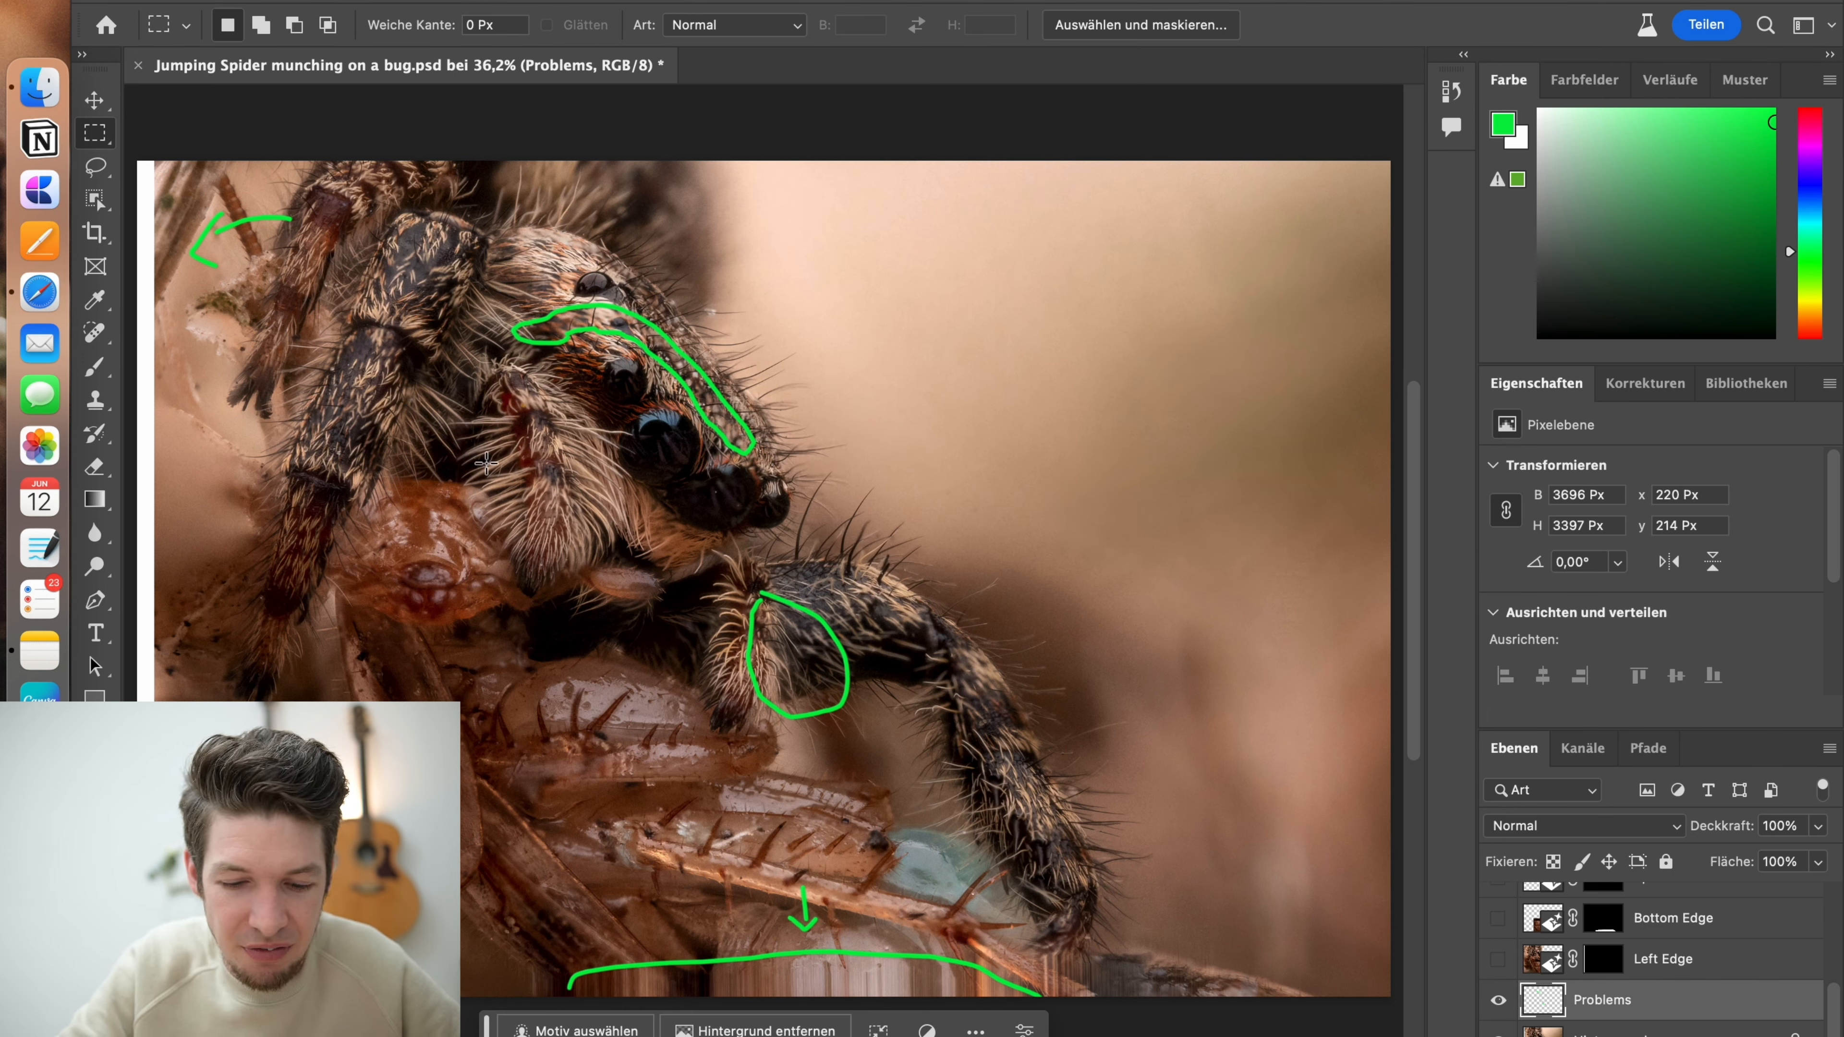
Select the white strip along the image's left edge over the full height, about 110 px wide
{"action": "left_click_drag", "start_coordinate": [148, 154], "coordinate": [175, 351]}
{"action": "left_click", "coordinate": [171, 165]}
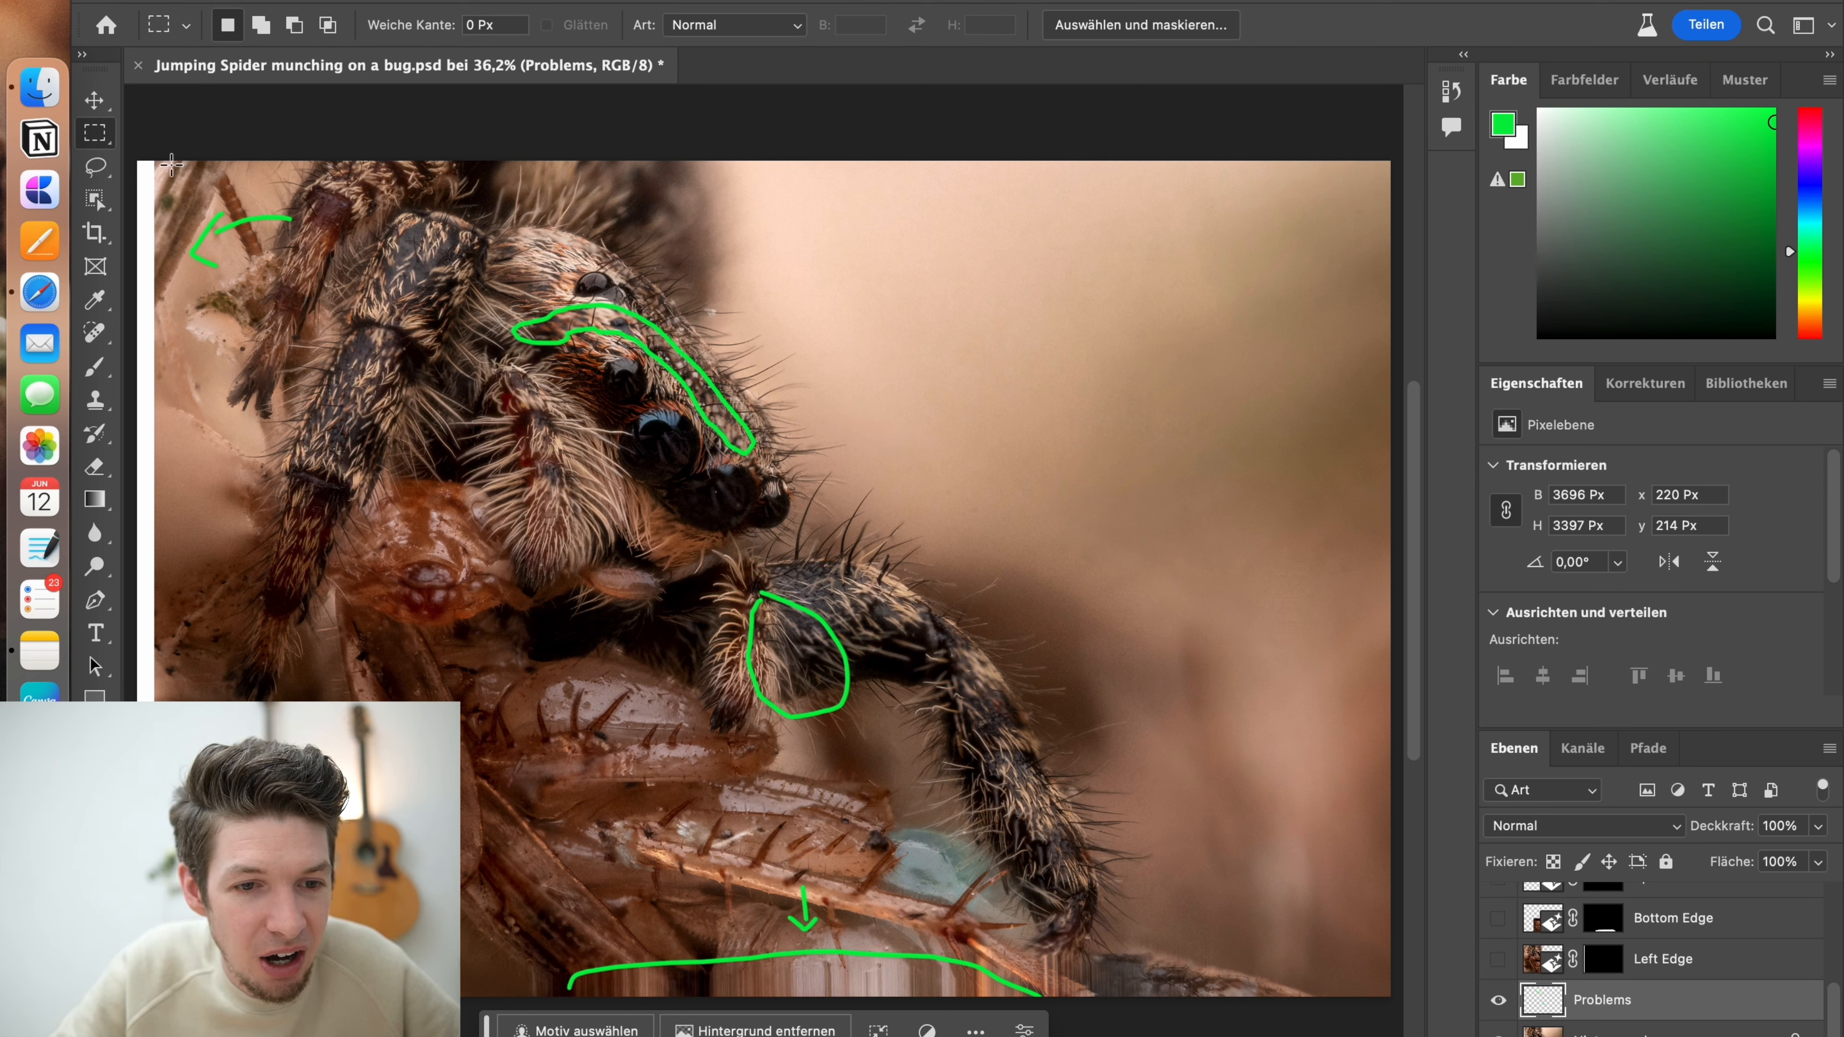
{"action": "left_click_drag", "start_coordinate": [161, 155], "coordinate": [161, 1002]}
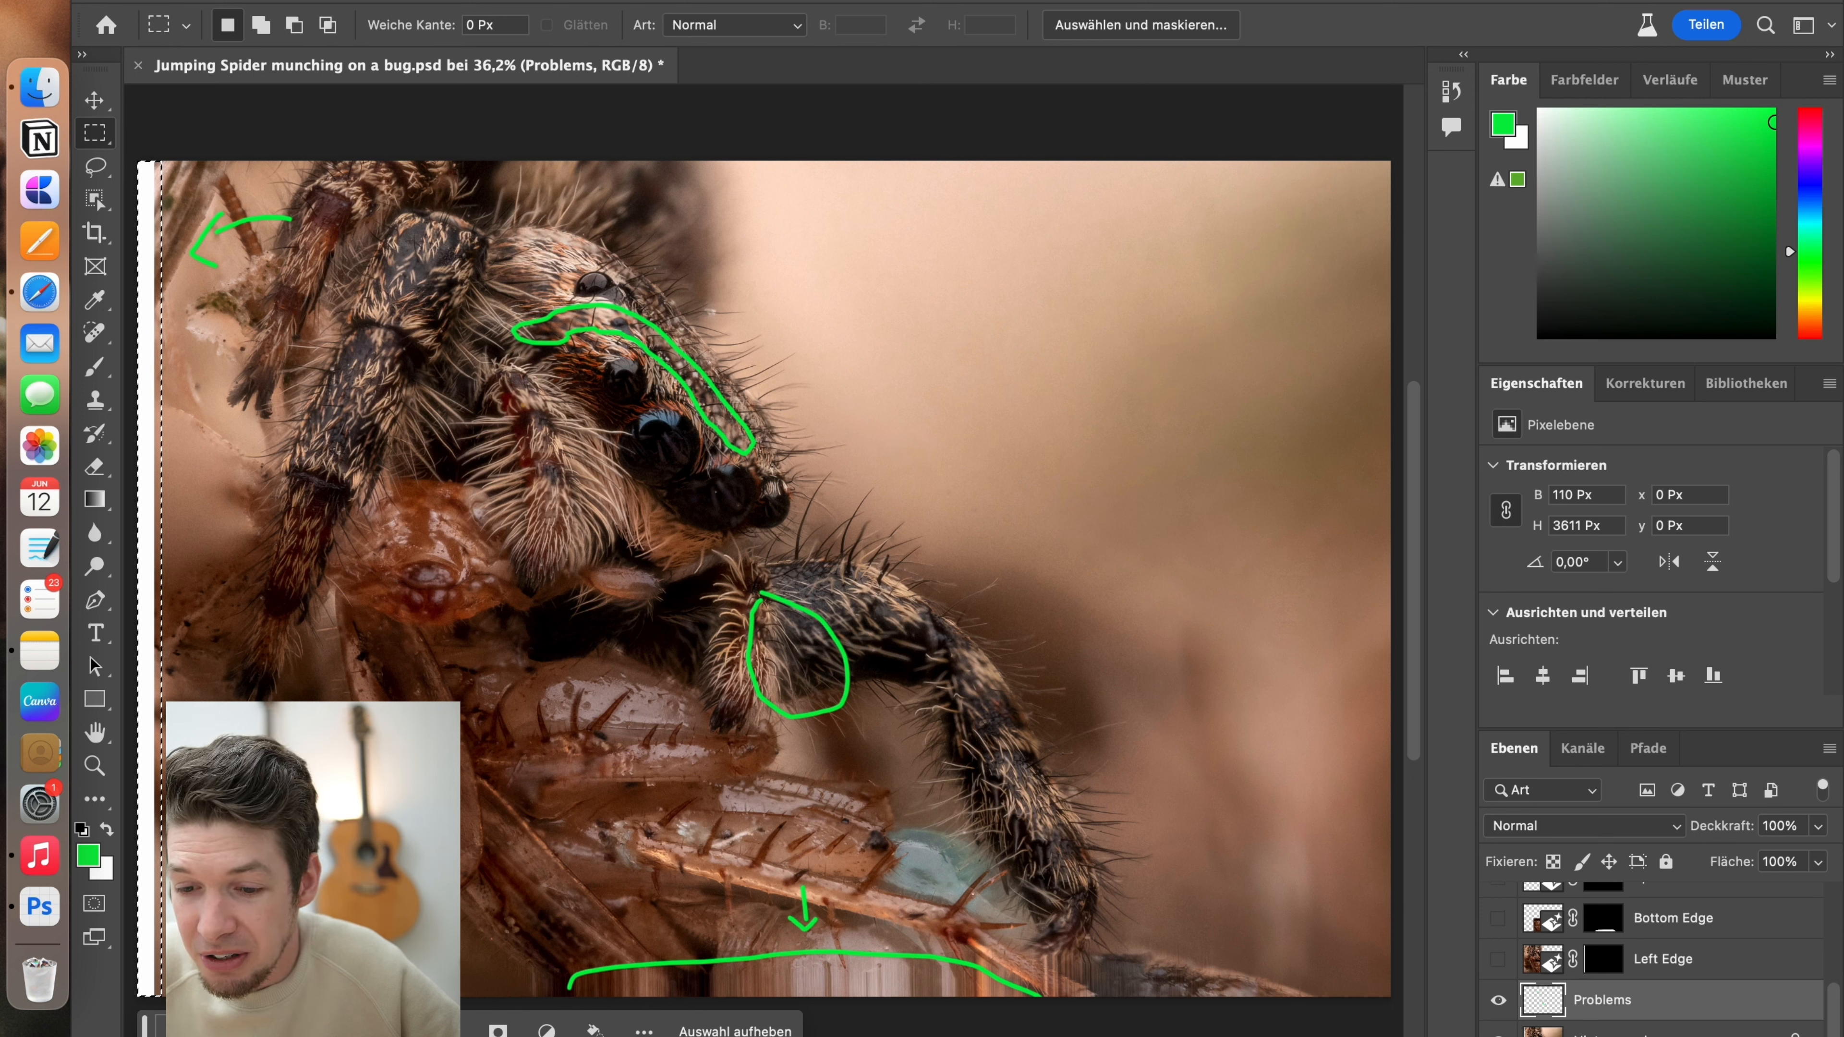
Hide the Problems layer, clear the selection, and show the Left Edge and Bottom Edge layers
{"action": "left_click", "coordinate": [1498, 1000]}
{"action": "left_click", "coordinate": [1498, 959]}
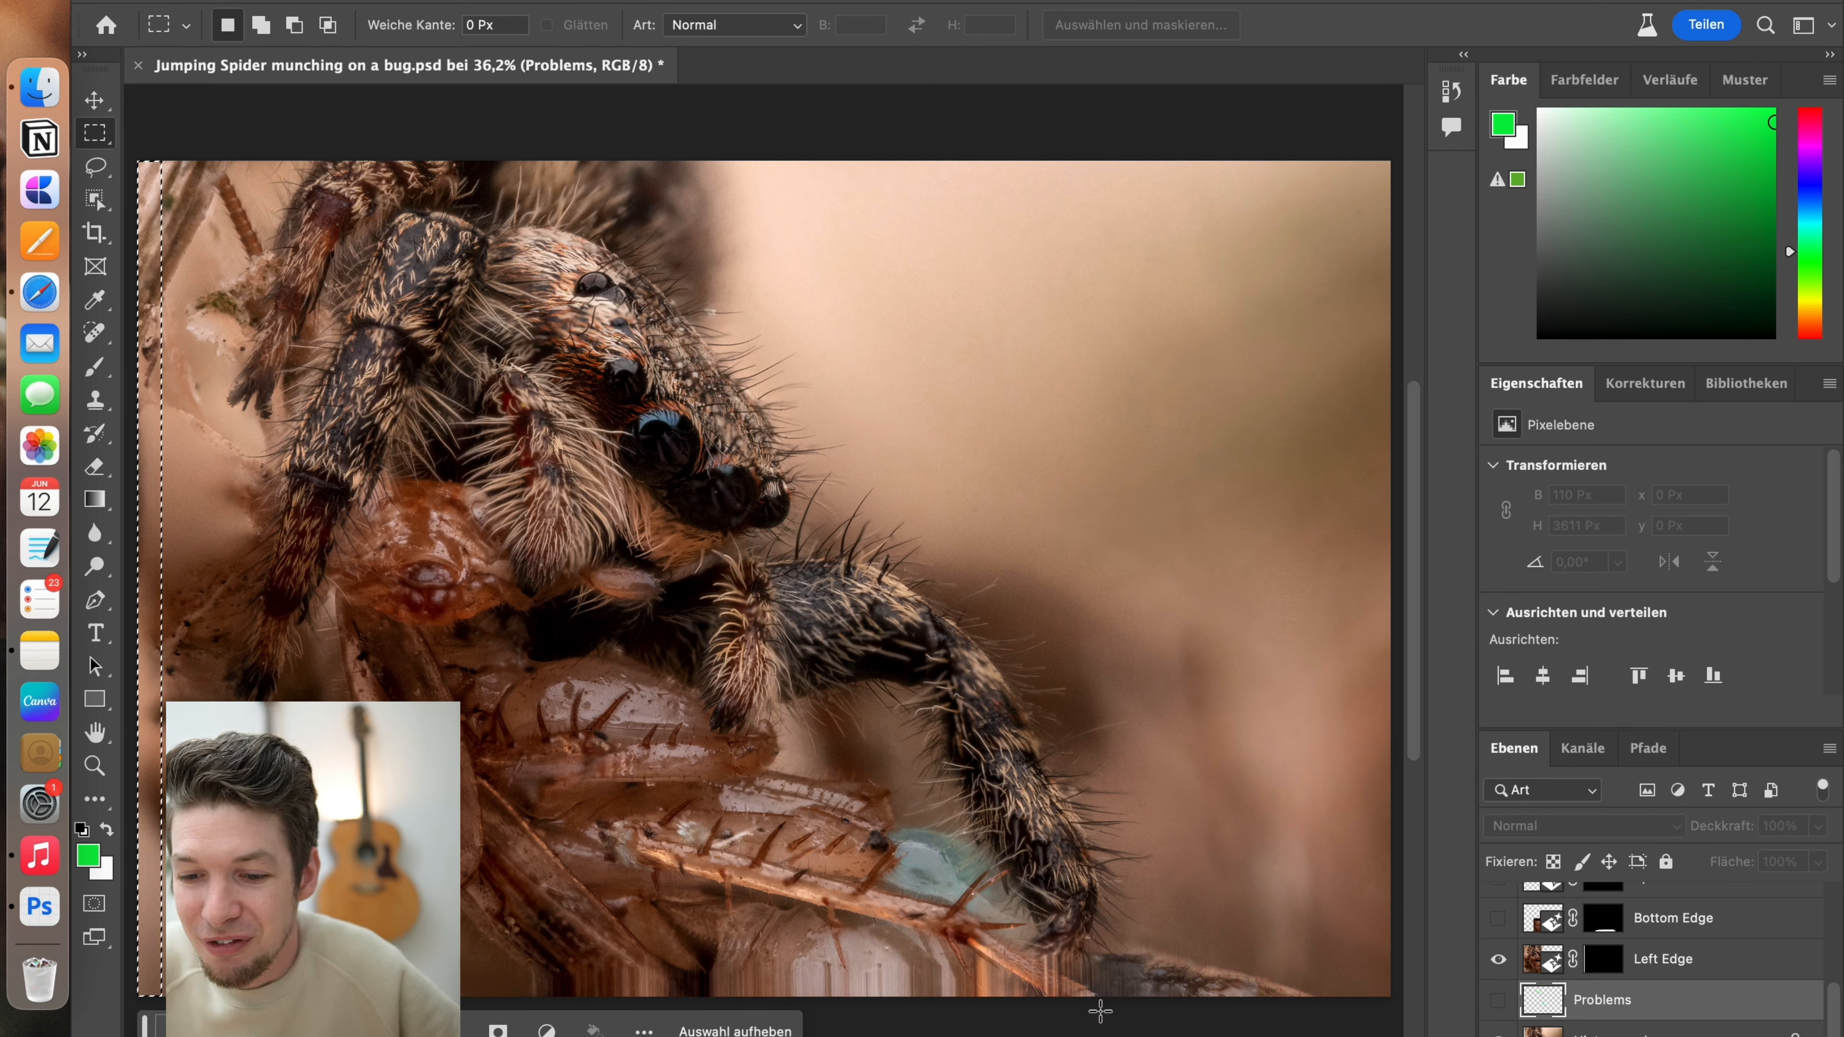
{"action": "key", "text": "super+d"}
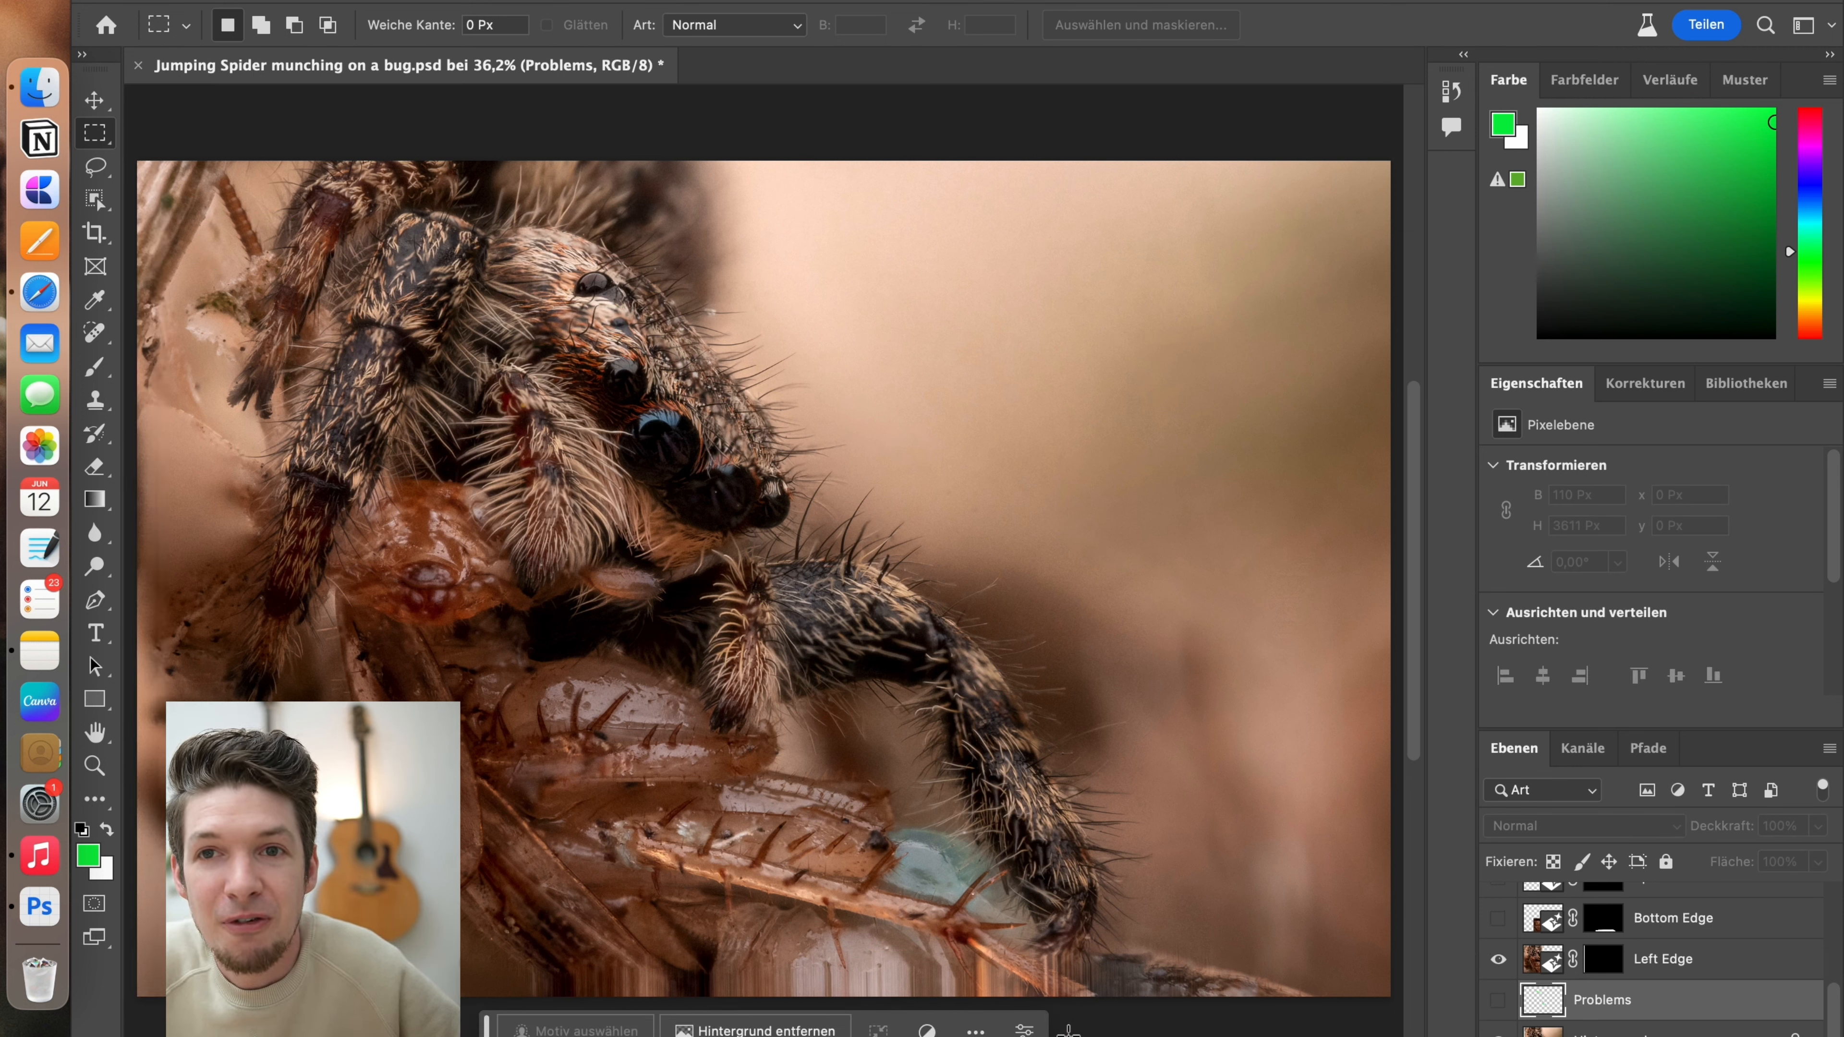
{"action": "scroll", "coordinate": [1826, 1020], "scroll_direction": "up", "scroll_amount": 1}
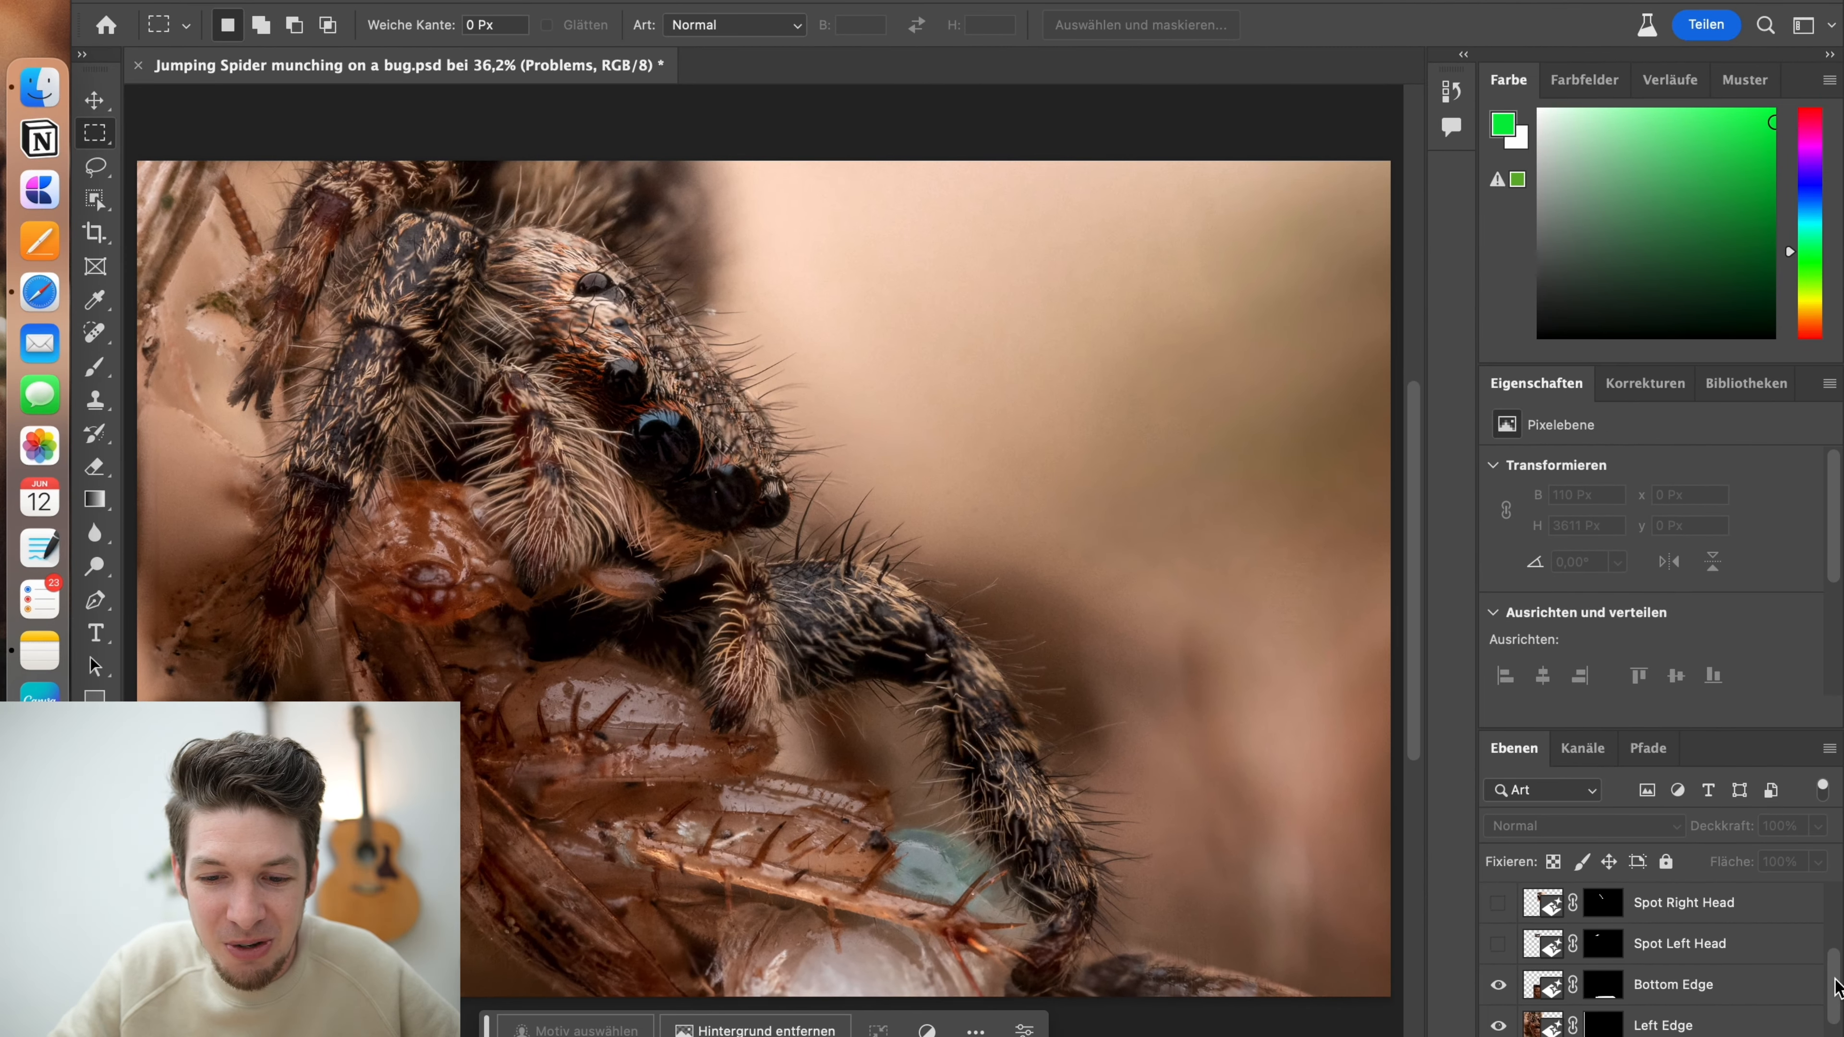
Show the Spot Left Head and Spot Right Head repair layers while viewing the spider's head at 100%
{"action": "left_click_drag", "start_coordinate": [1835, 982], "coordinate": [1835, 971]}
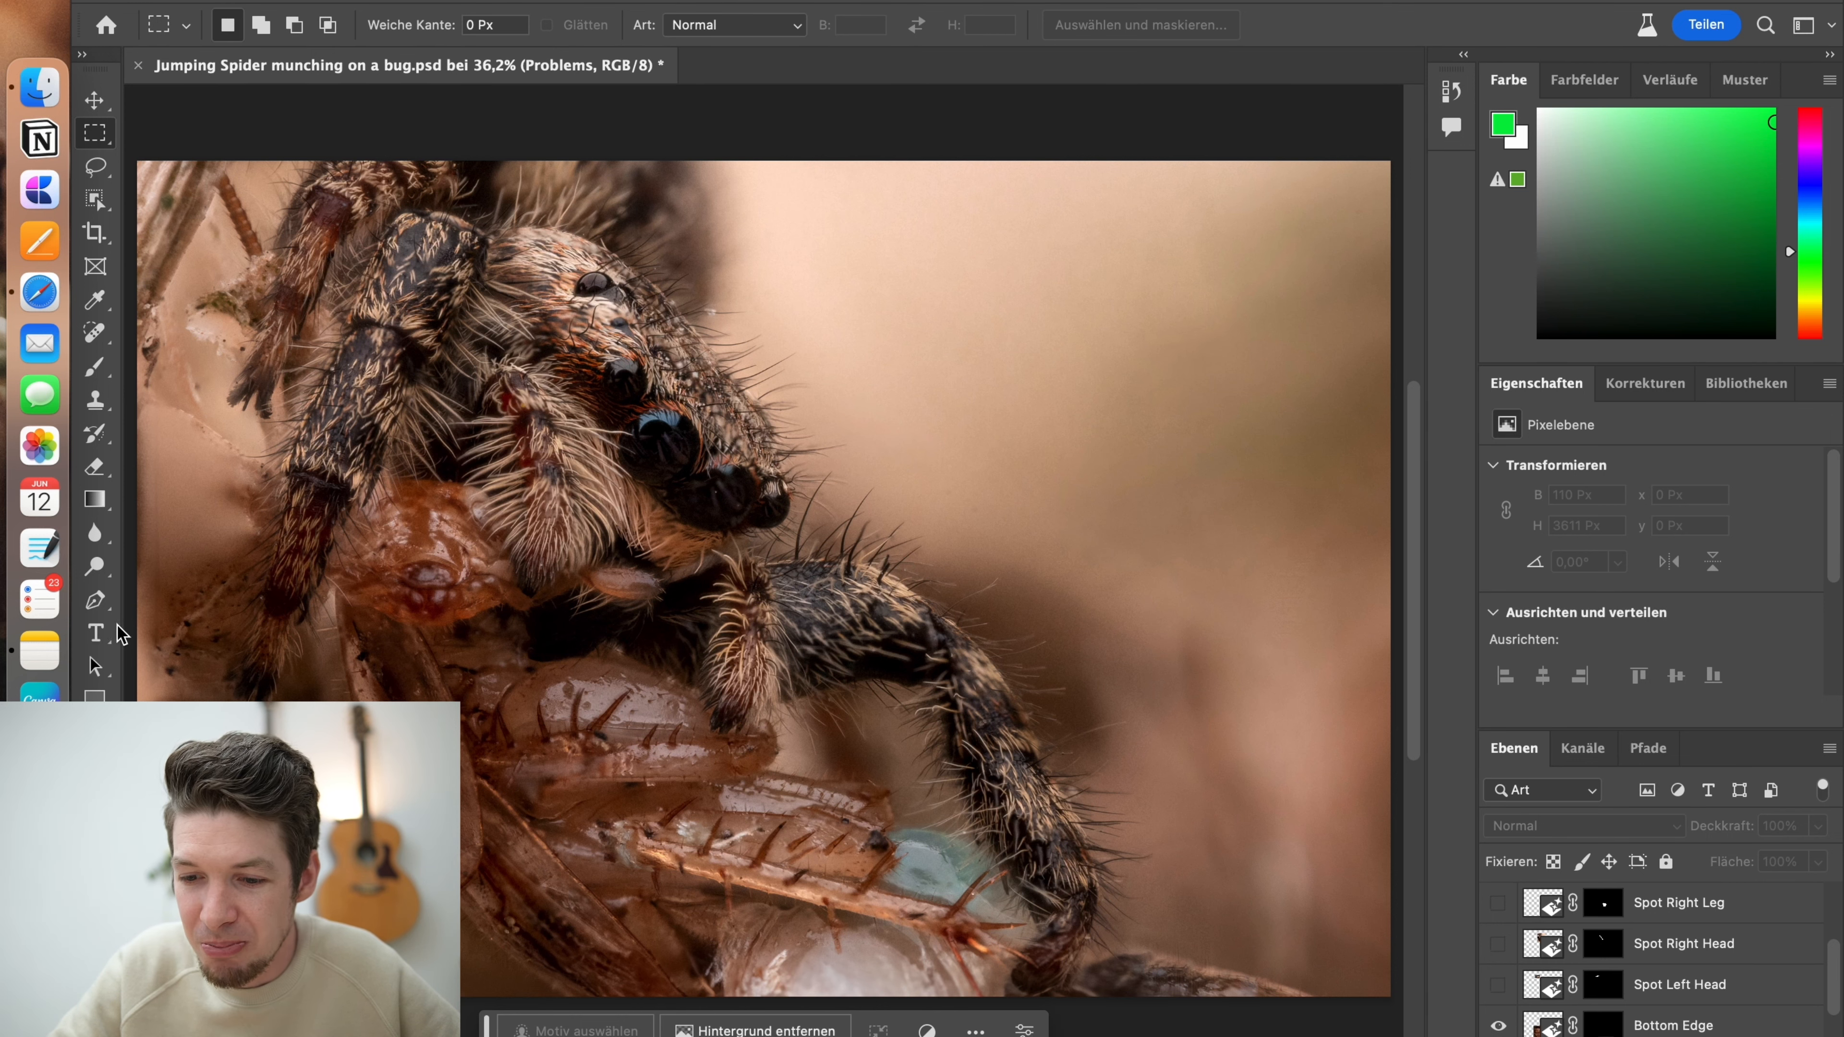
{"action": "left_click", "coordinate": [95, 566]}
{"action": "left_click", "coordinate": [639, 351]}
{"action": "left_click", "coordinate": [639, 351]}
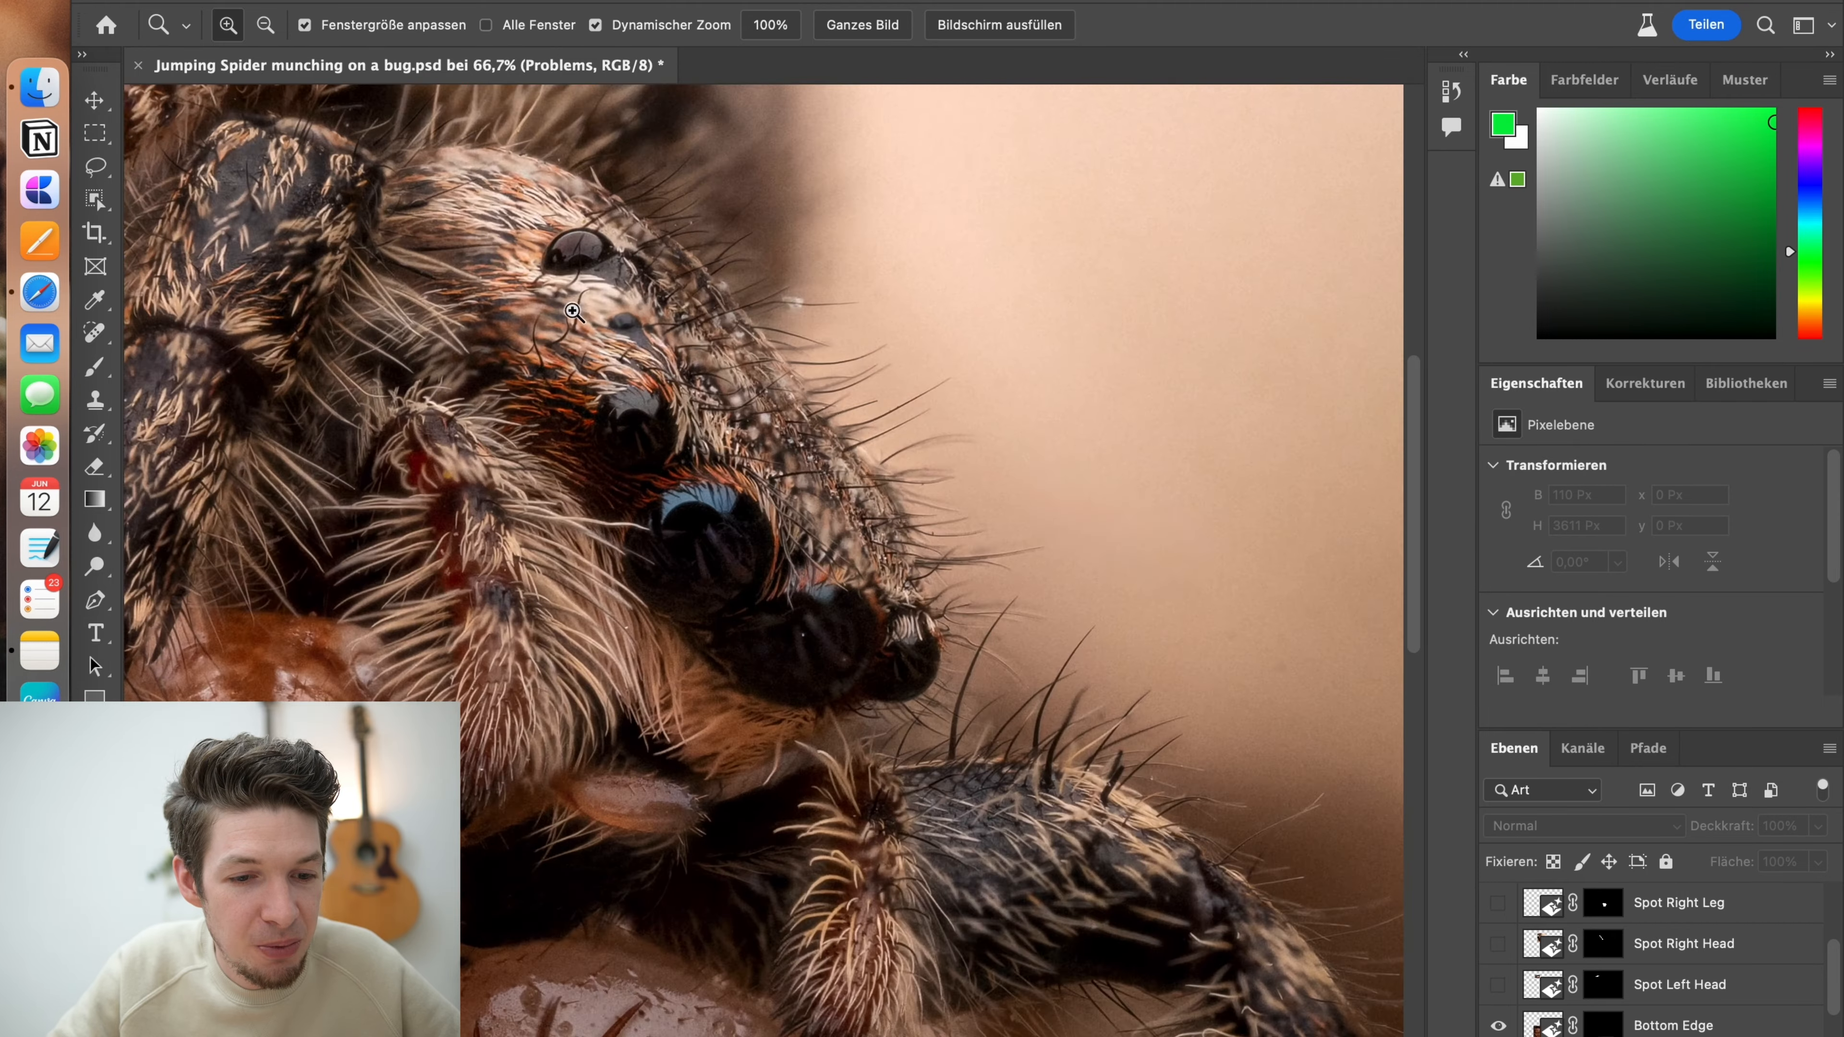
{"action": "left_click", "coordinate": [639, 351]}
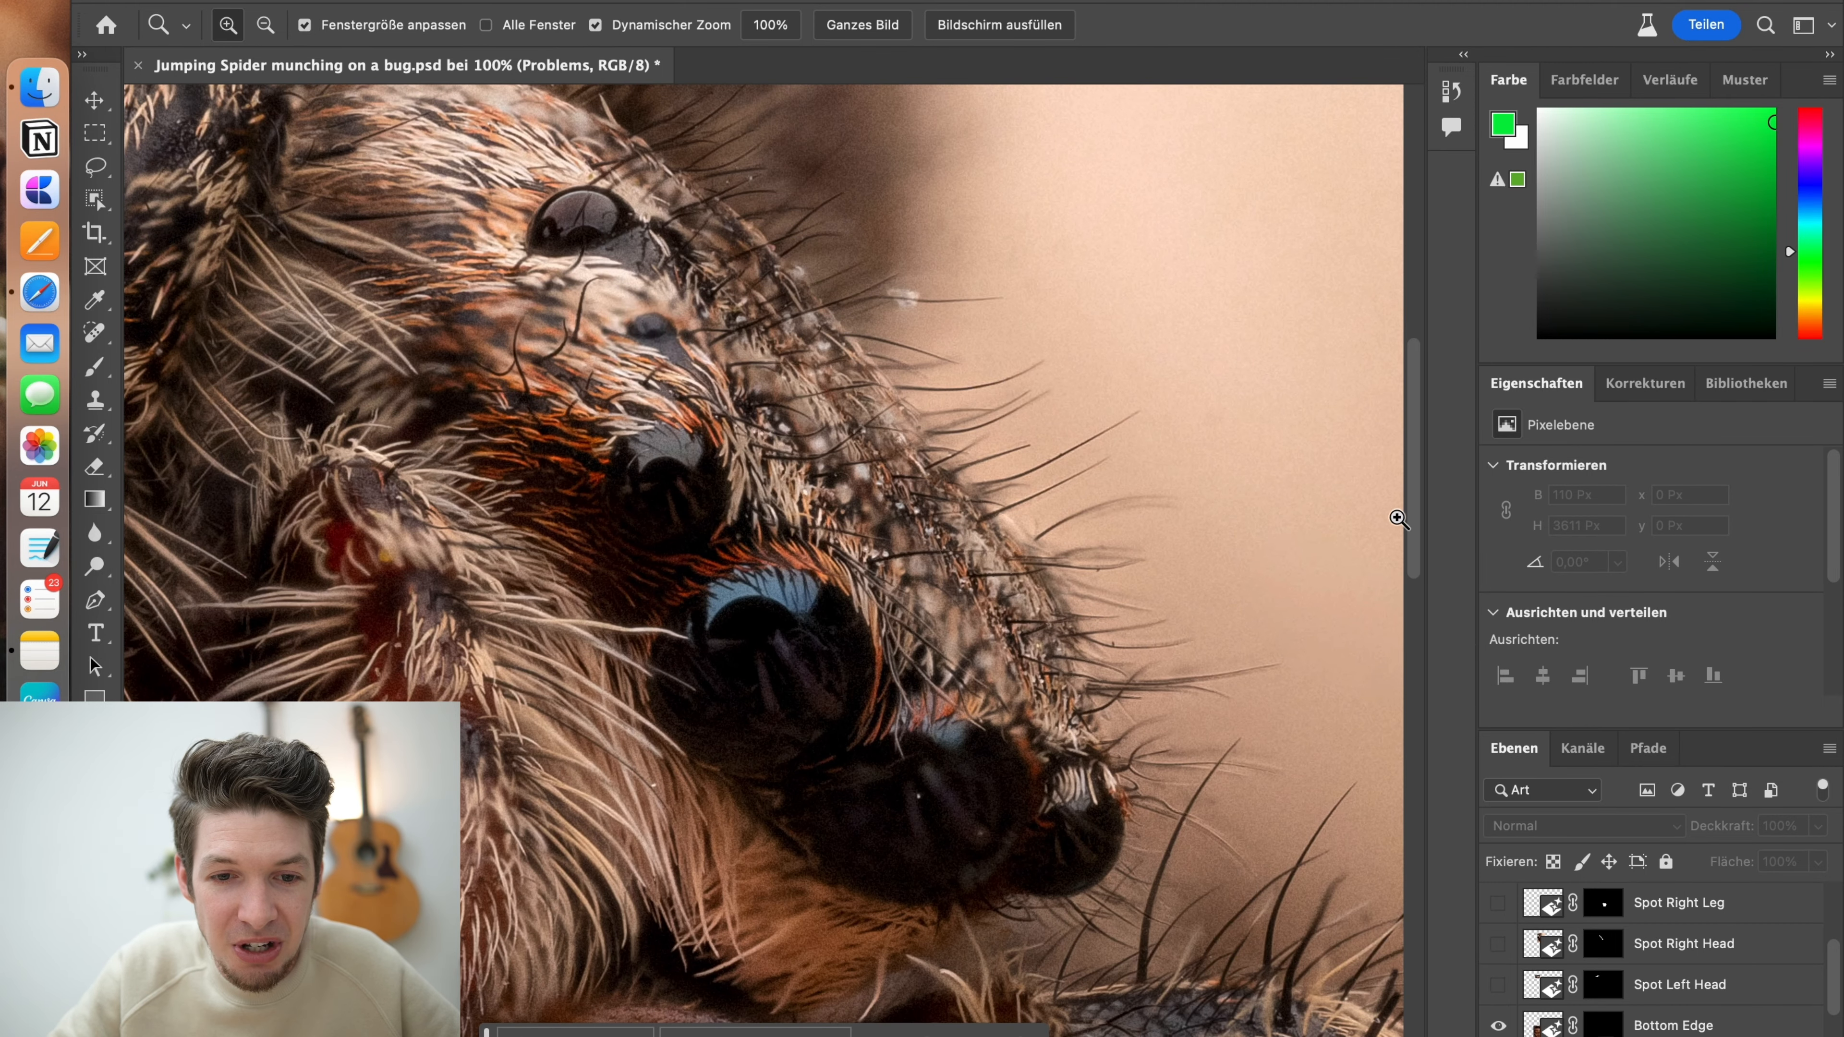
{"action": "left_click_drag", "start_coordinate": [1420, 528], "coordinate": [1420, 513]}
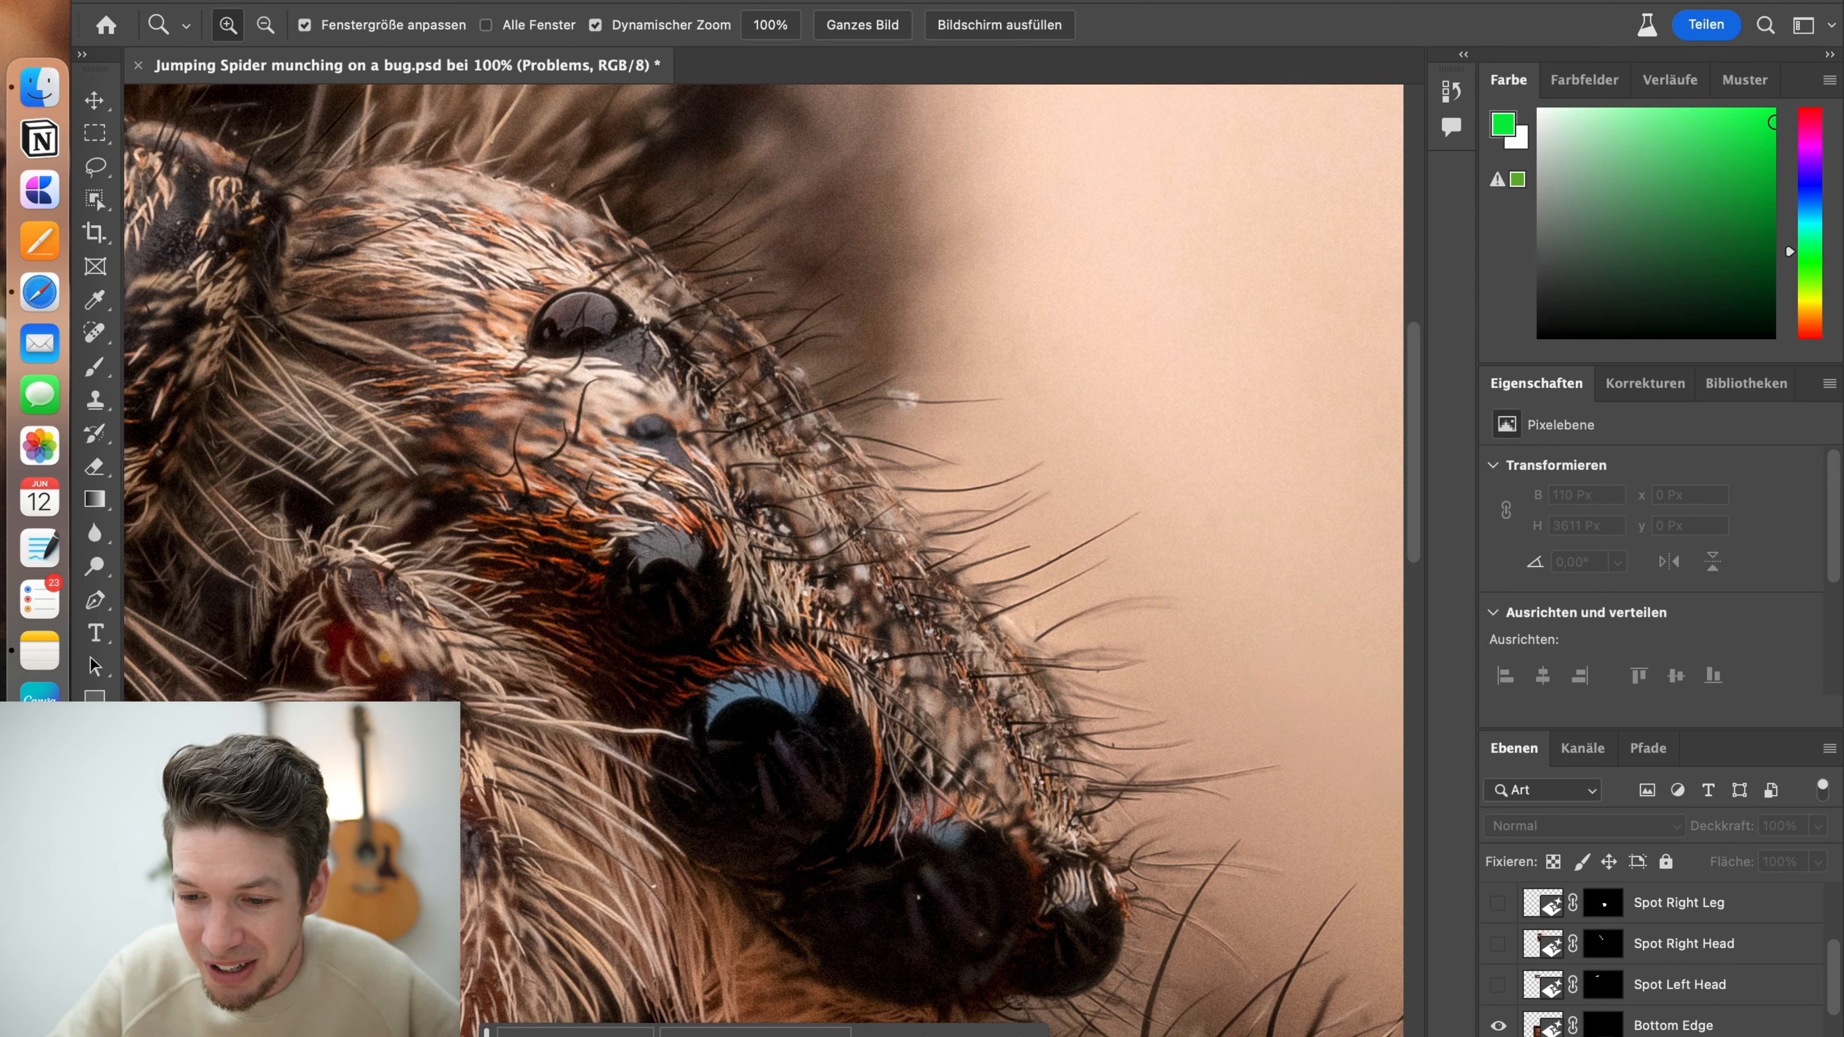
{"action": "key", "text": "h"}
{"action": "scroll", "coordinate": [1839, 1010], "scroll_direction": "down", "scroll_amount": 1}
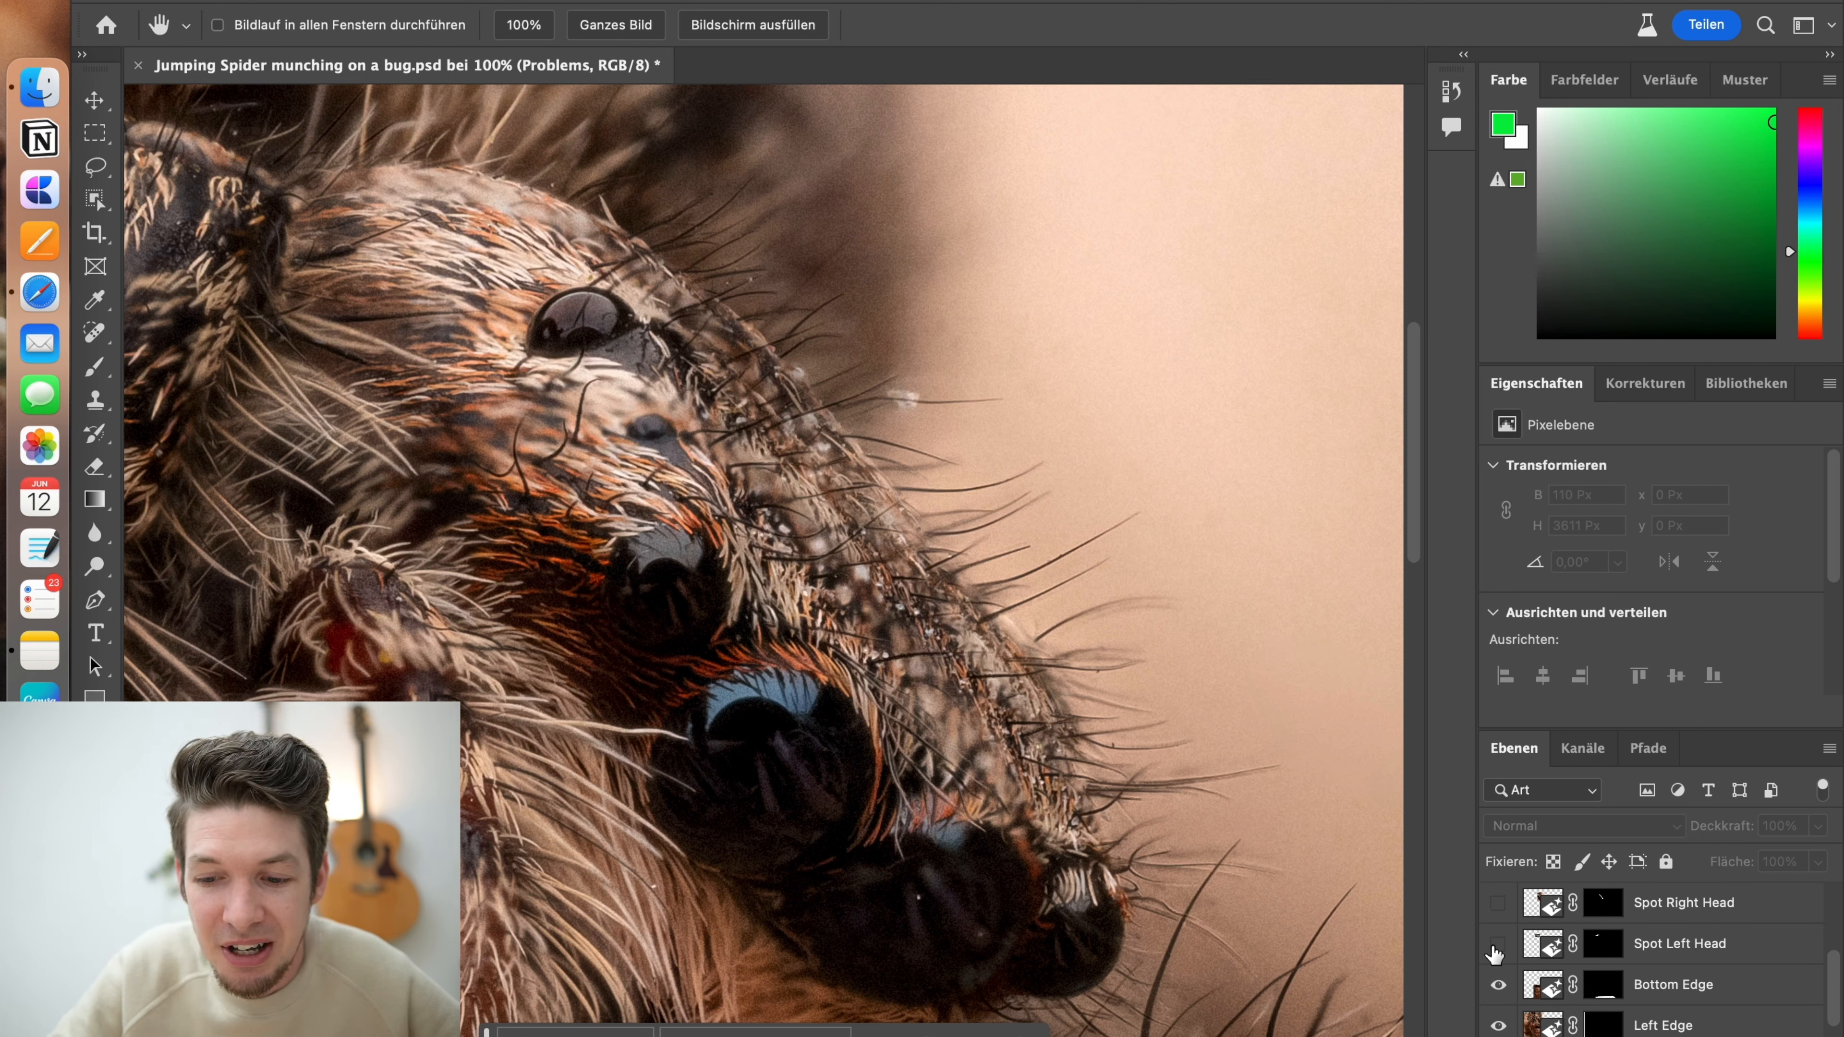
{"action": "left_click", "coordinate": [1495, 946]}
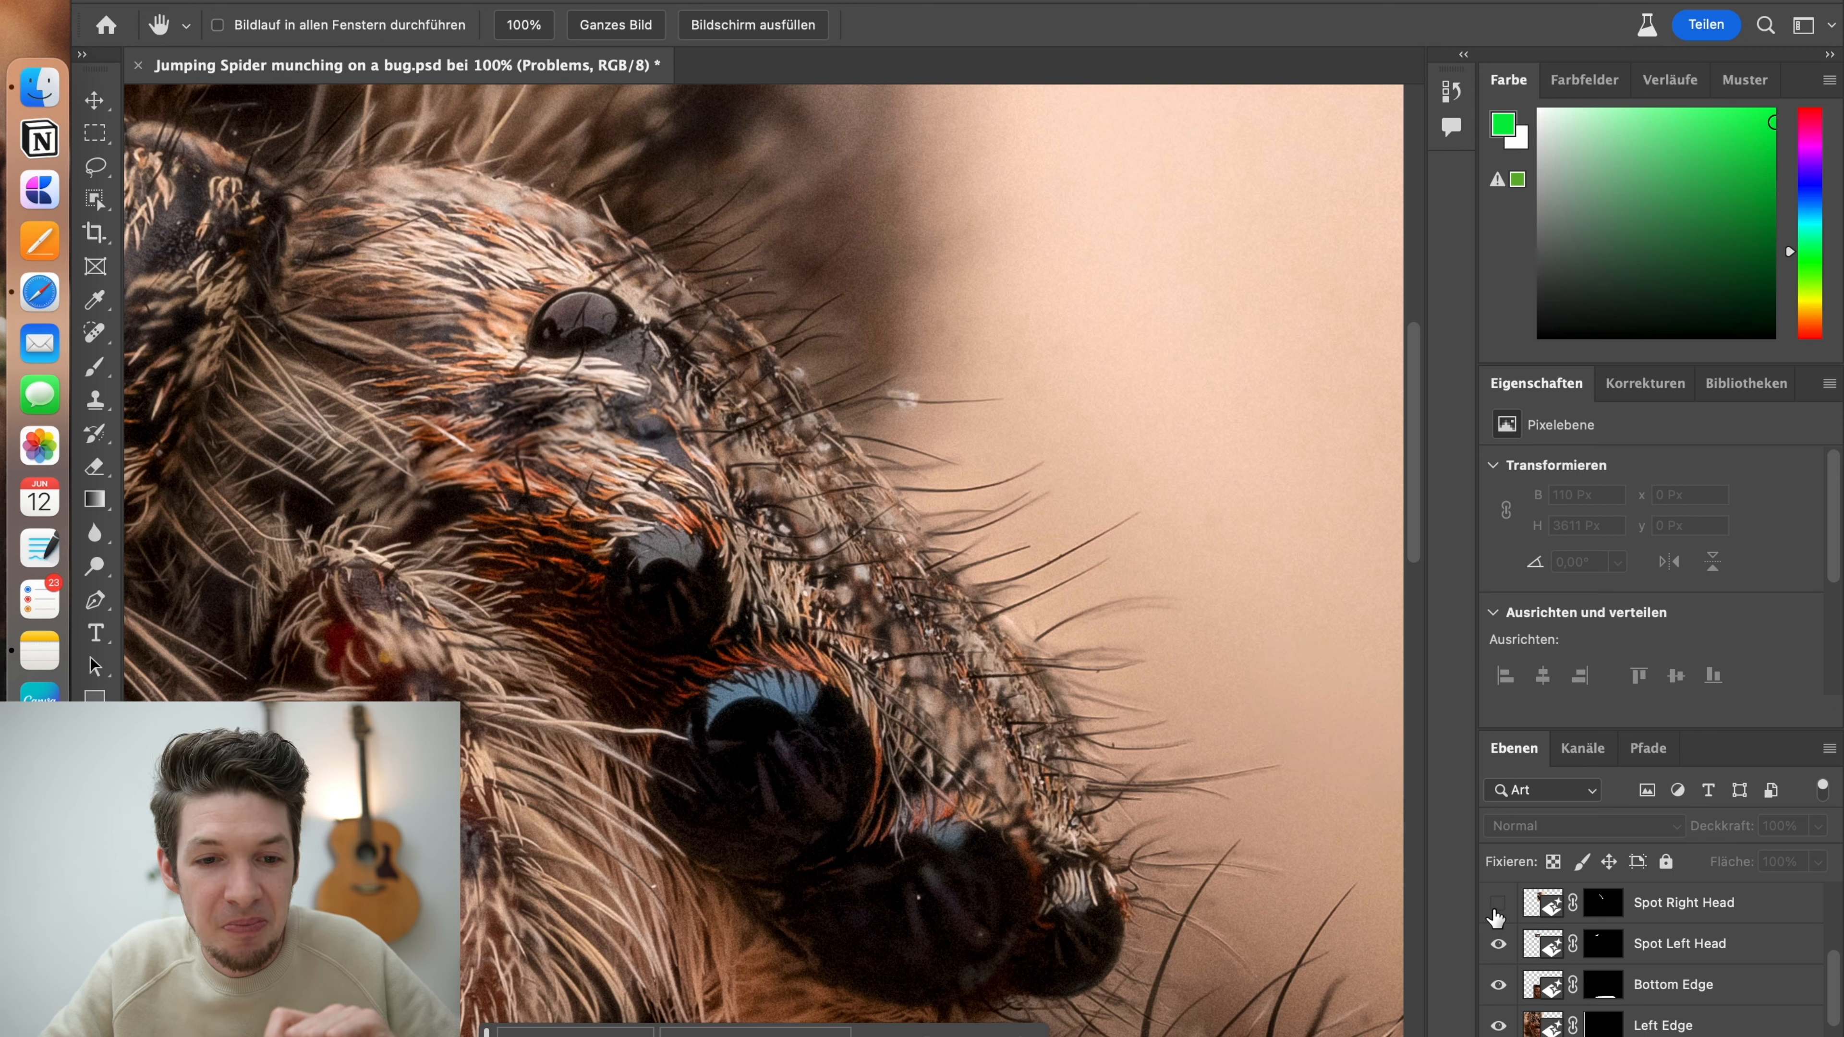
{"action": "left_click", "coordinate": [1496, 904]}
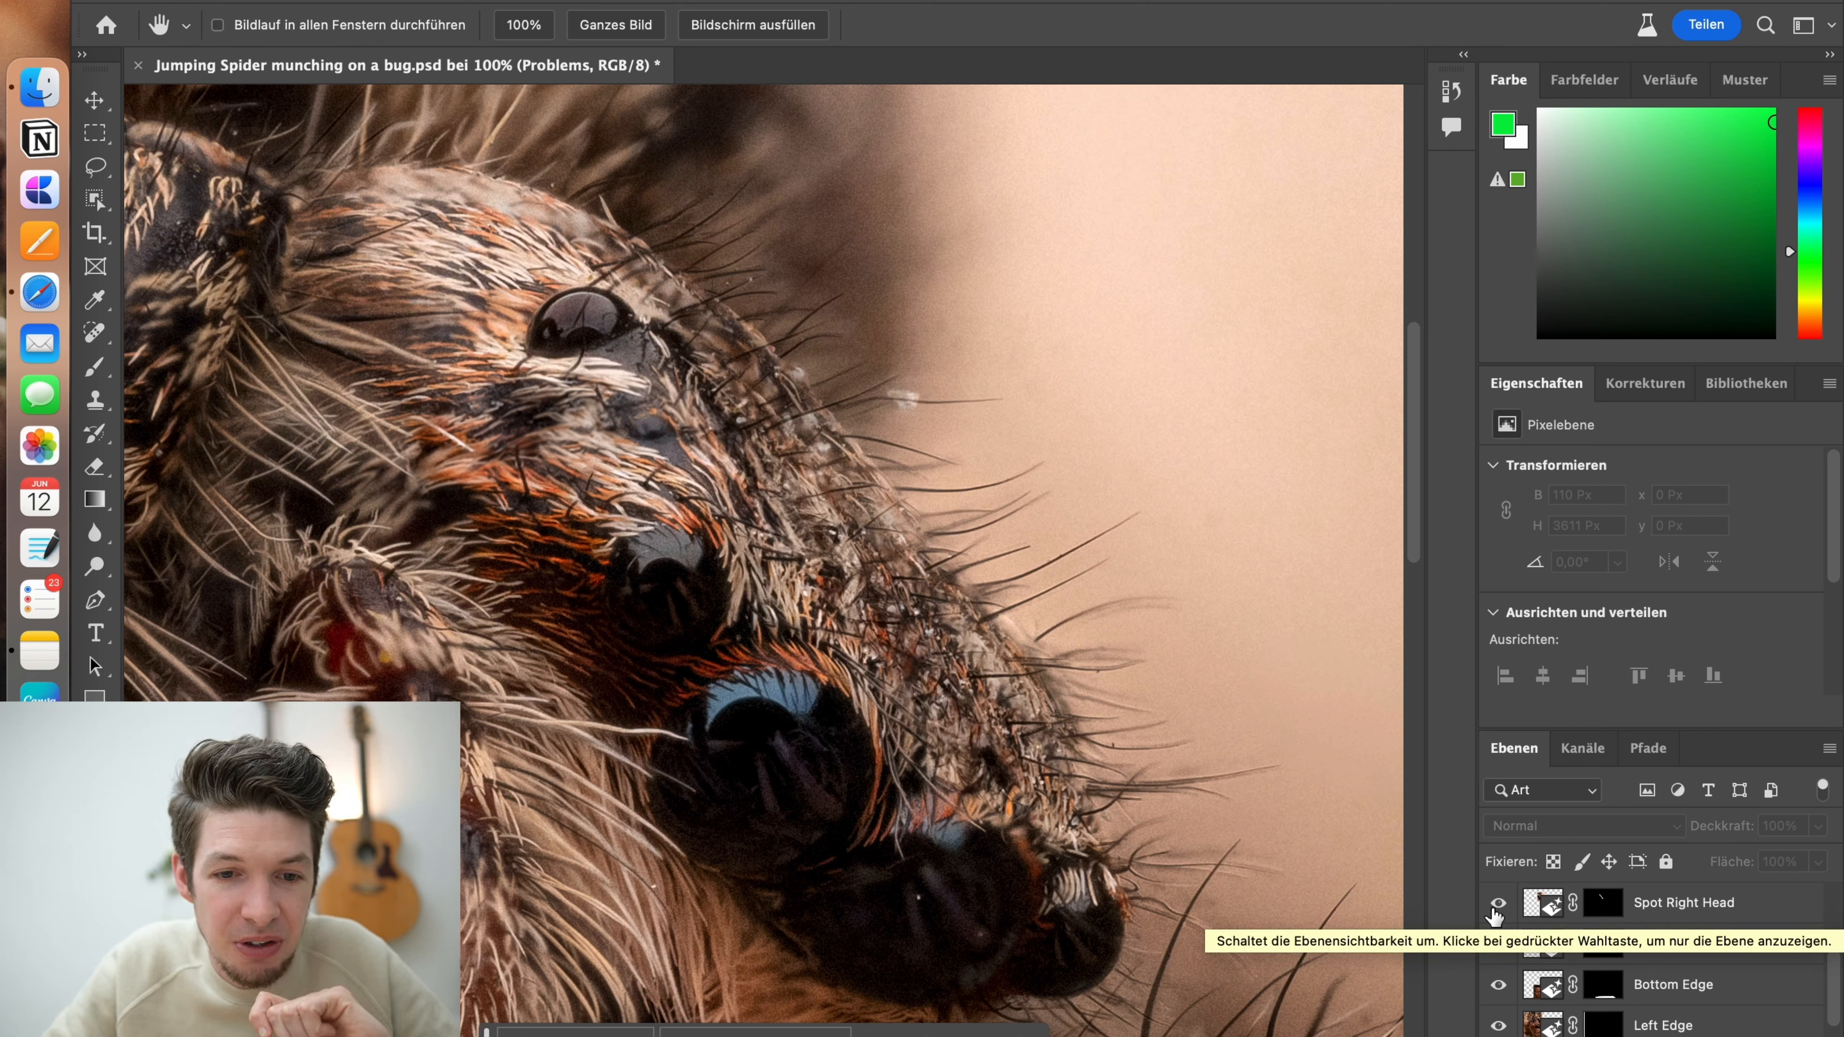
Show the Spot Right Leg and Spot Right Mandible repair layers while viewing the front leg at 100%
{"action": "left_click_drag", "start_coordinate": [1412, 486], "coordinate": [1420, 496]}
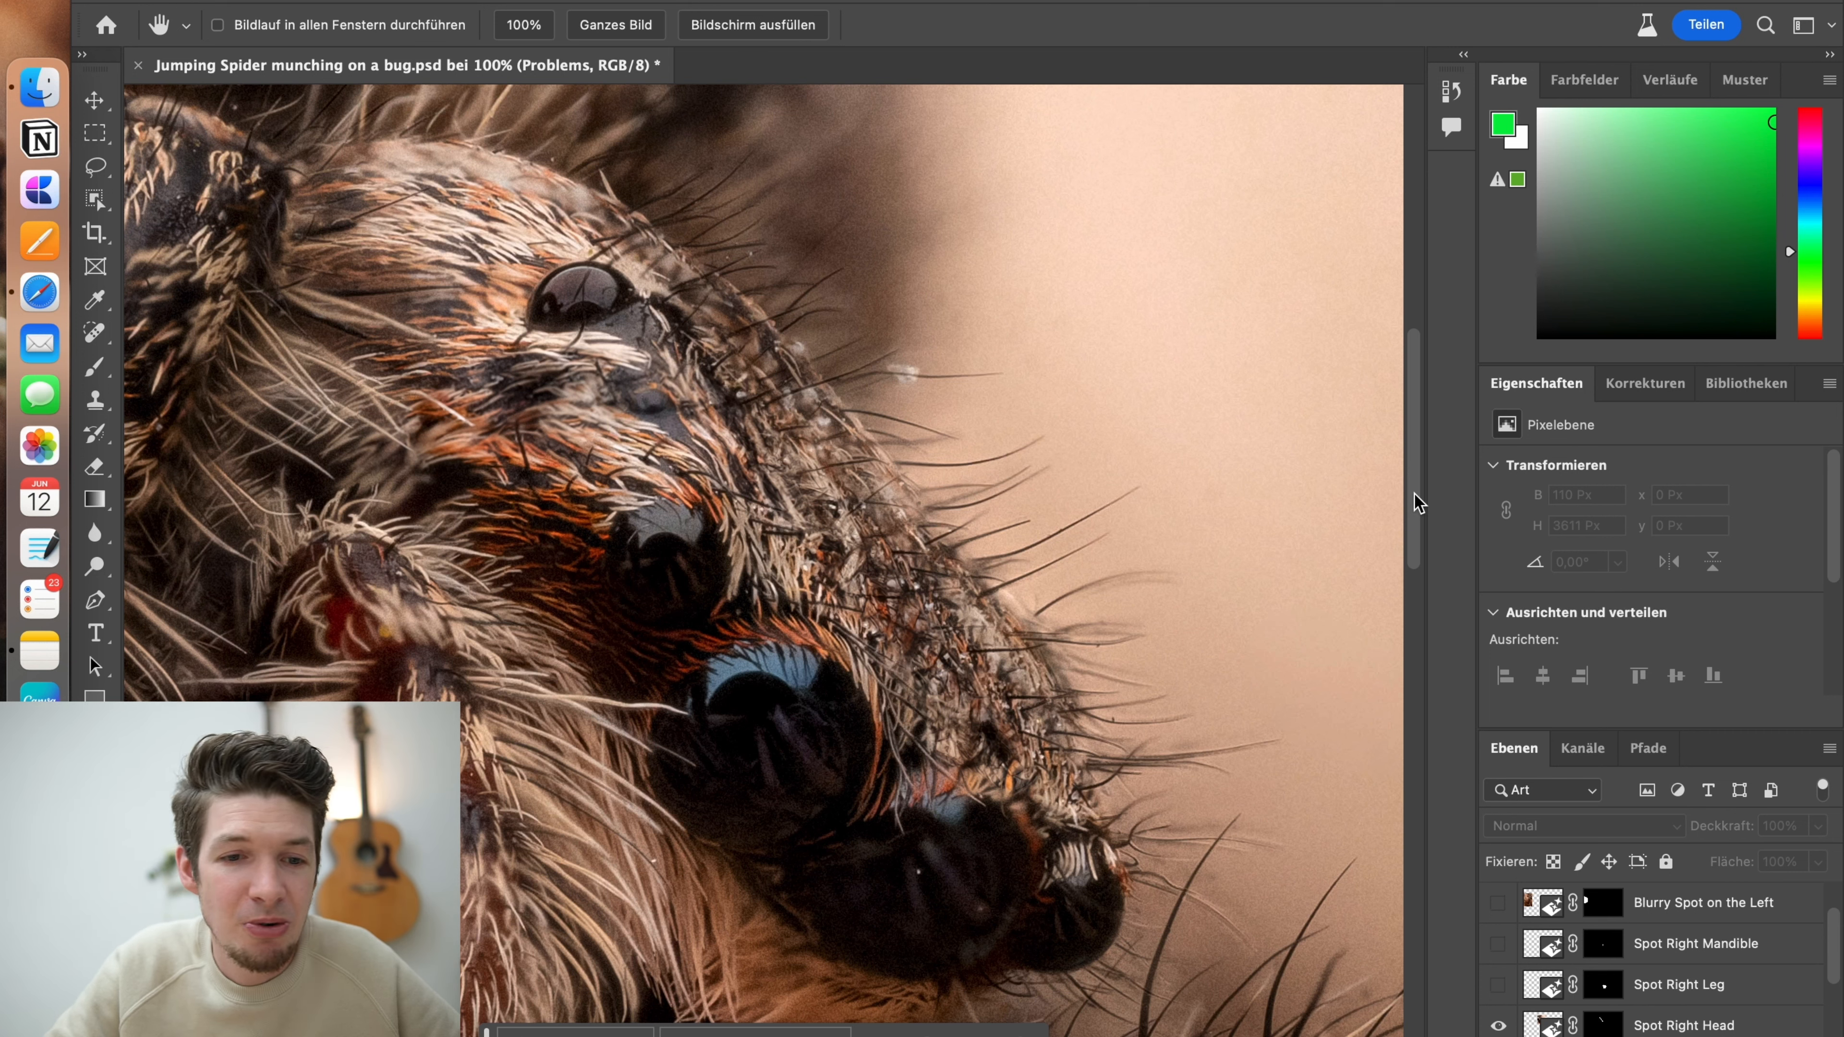
{"action": "left_click_drag", "start_coordinate": [1420, 503], "coordinate": [1421, 657]}
{"action": "scroll", "coordinate": [961, 973], "scroll_direction": "right", "scroll_amount": 6}
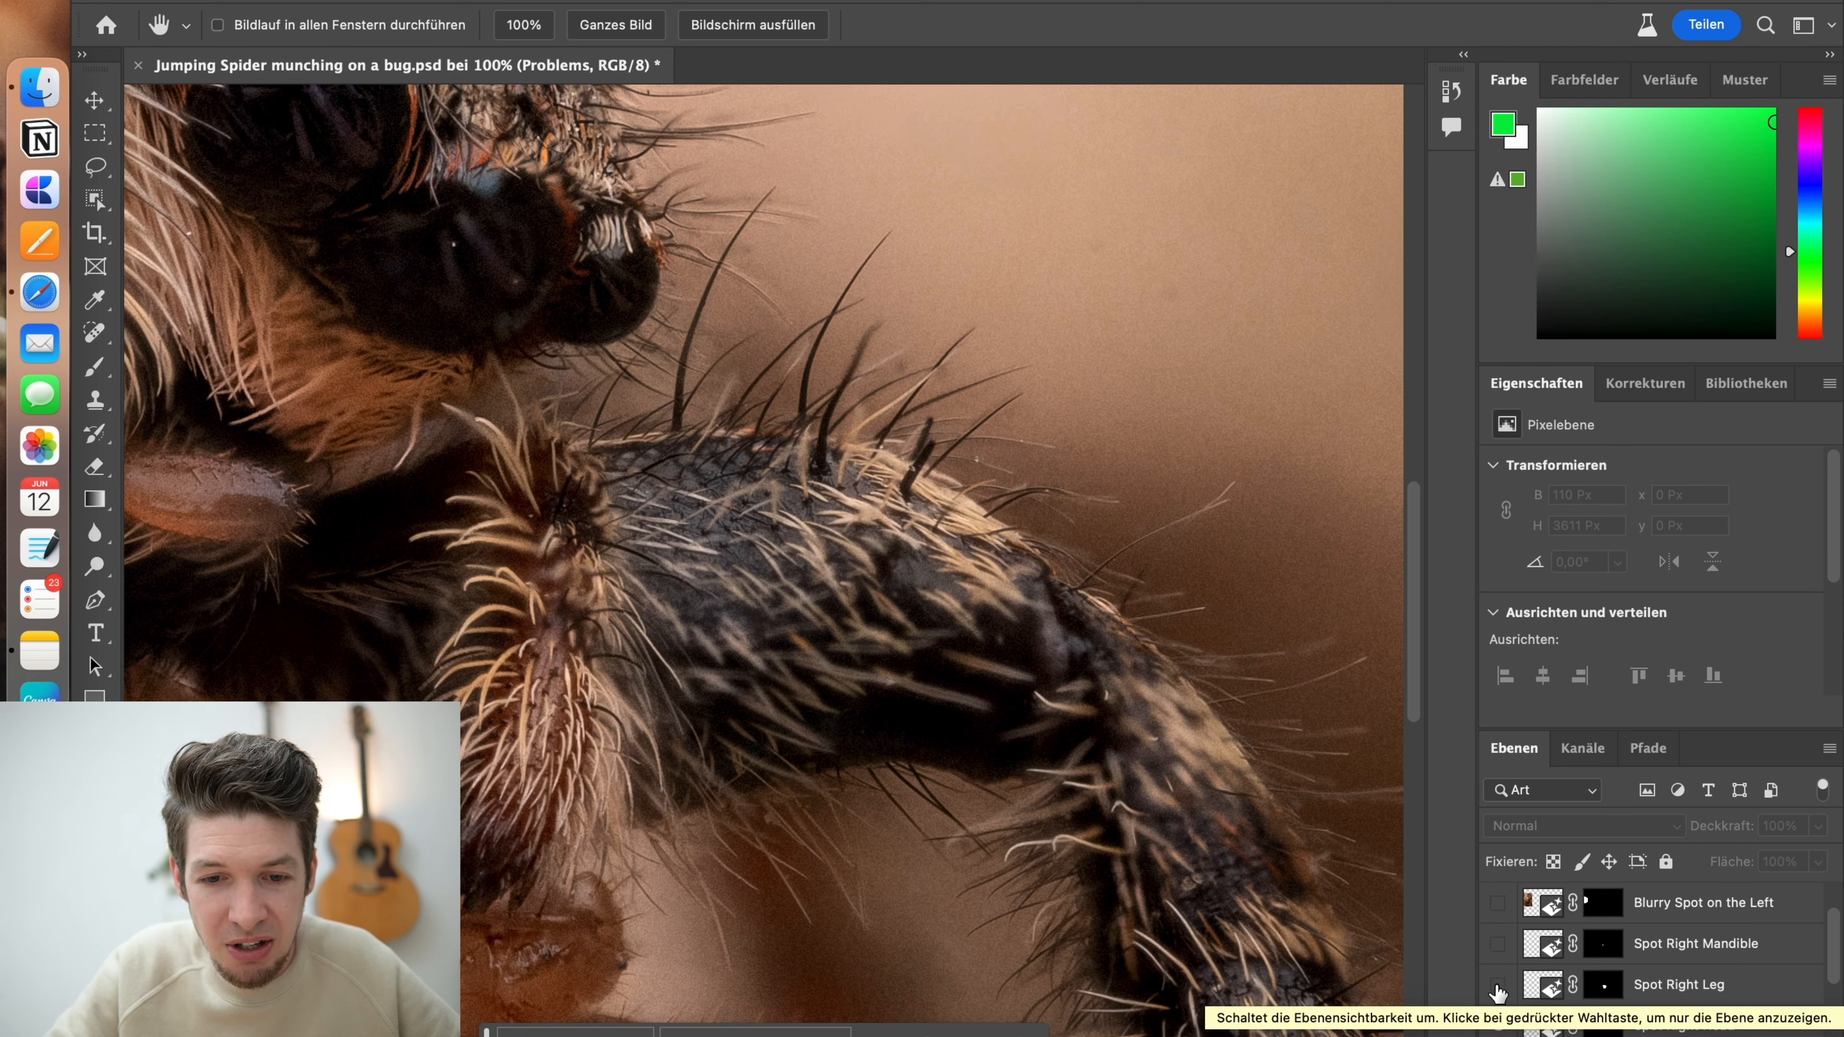
{"action": "left_click", "coordinate": [1498, 987]}
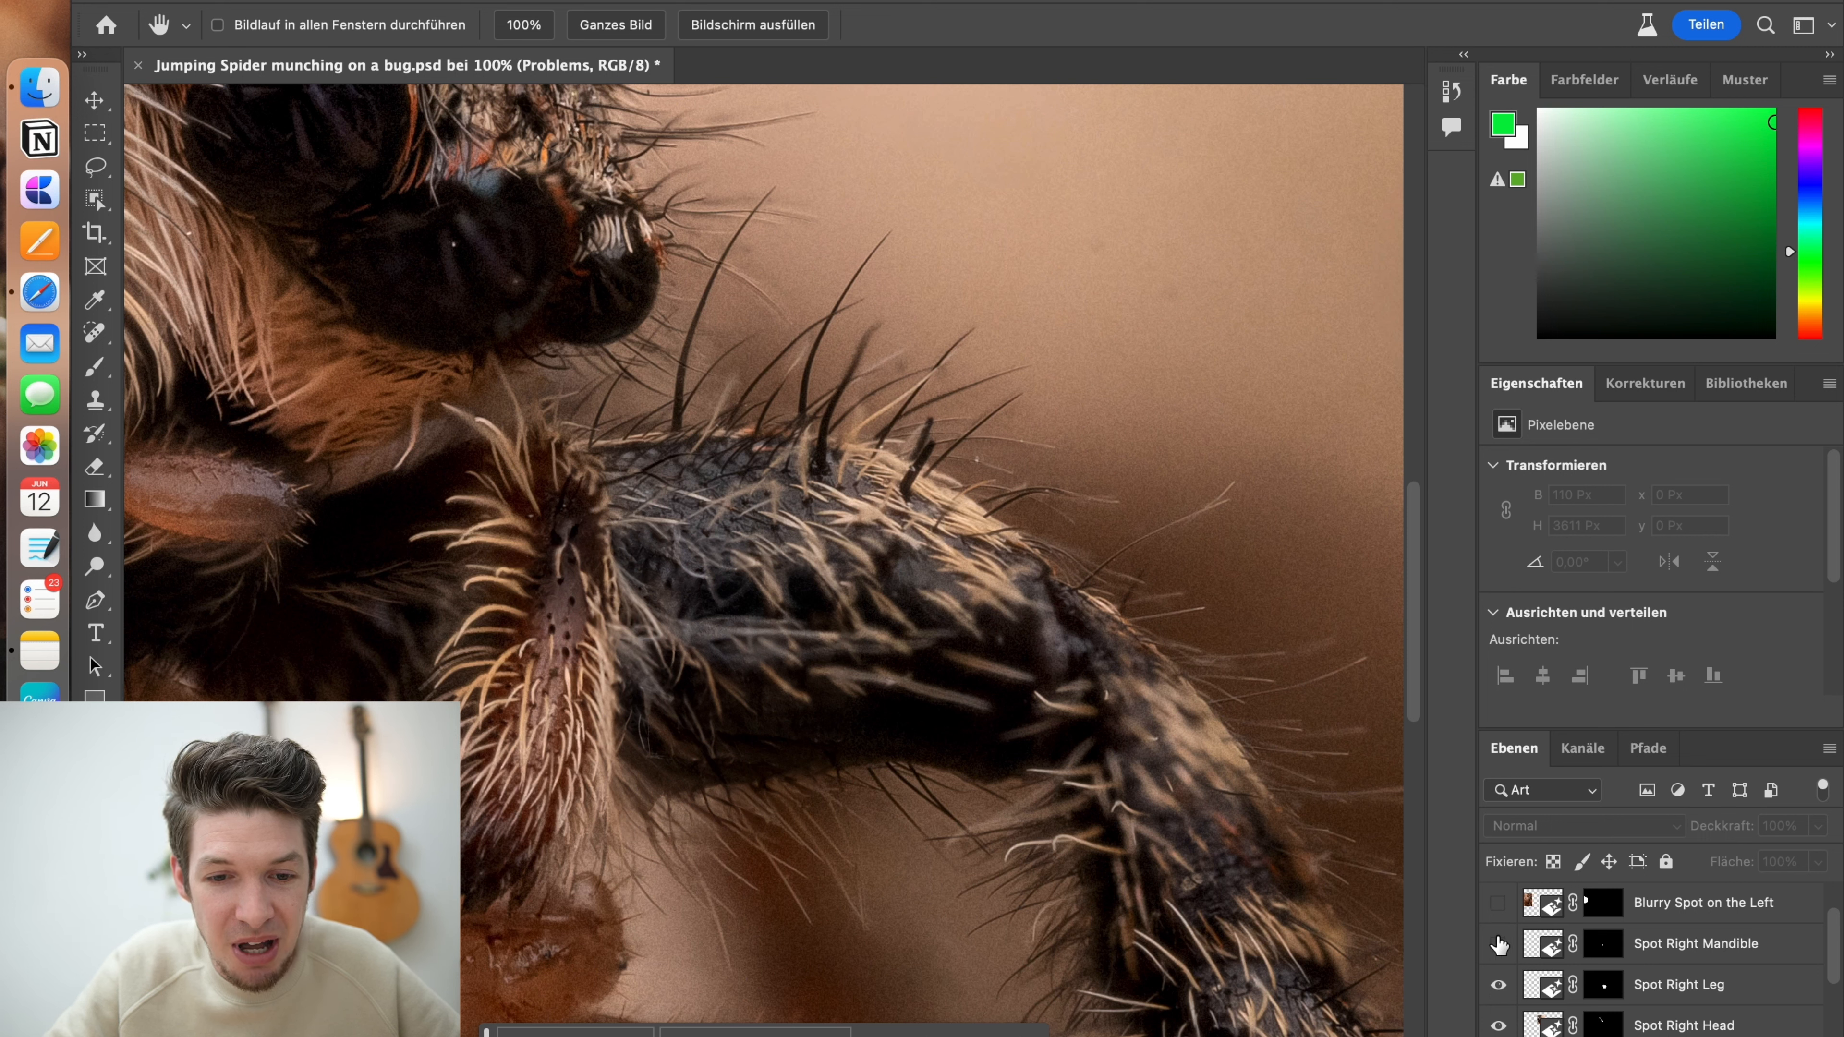
{"action": "left_click", "coordinate": [1498, 945]}
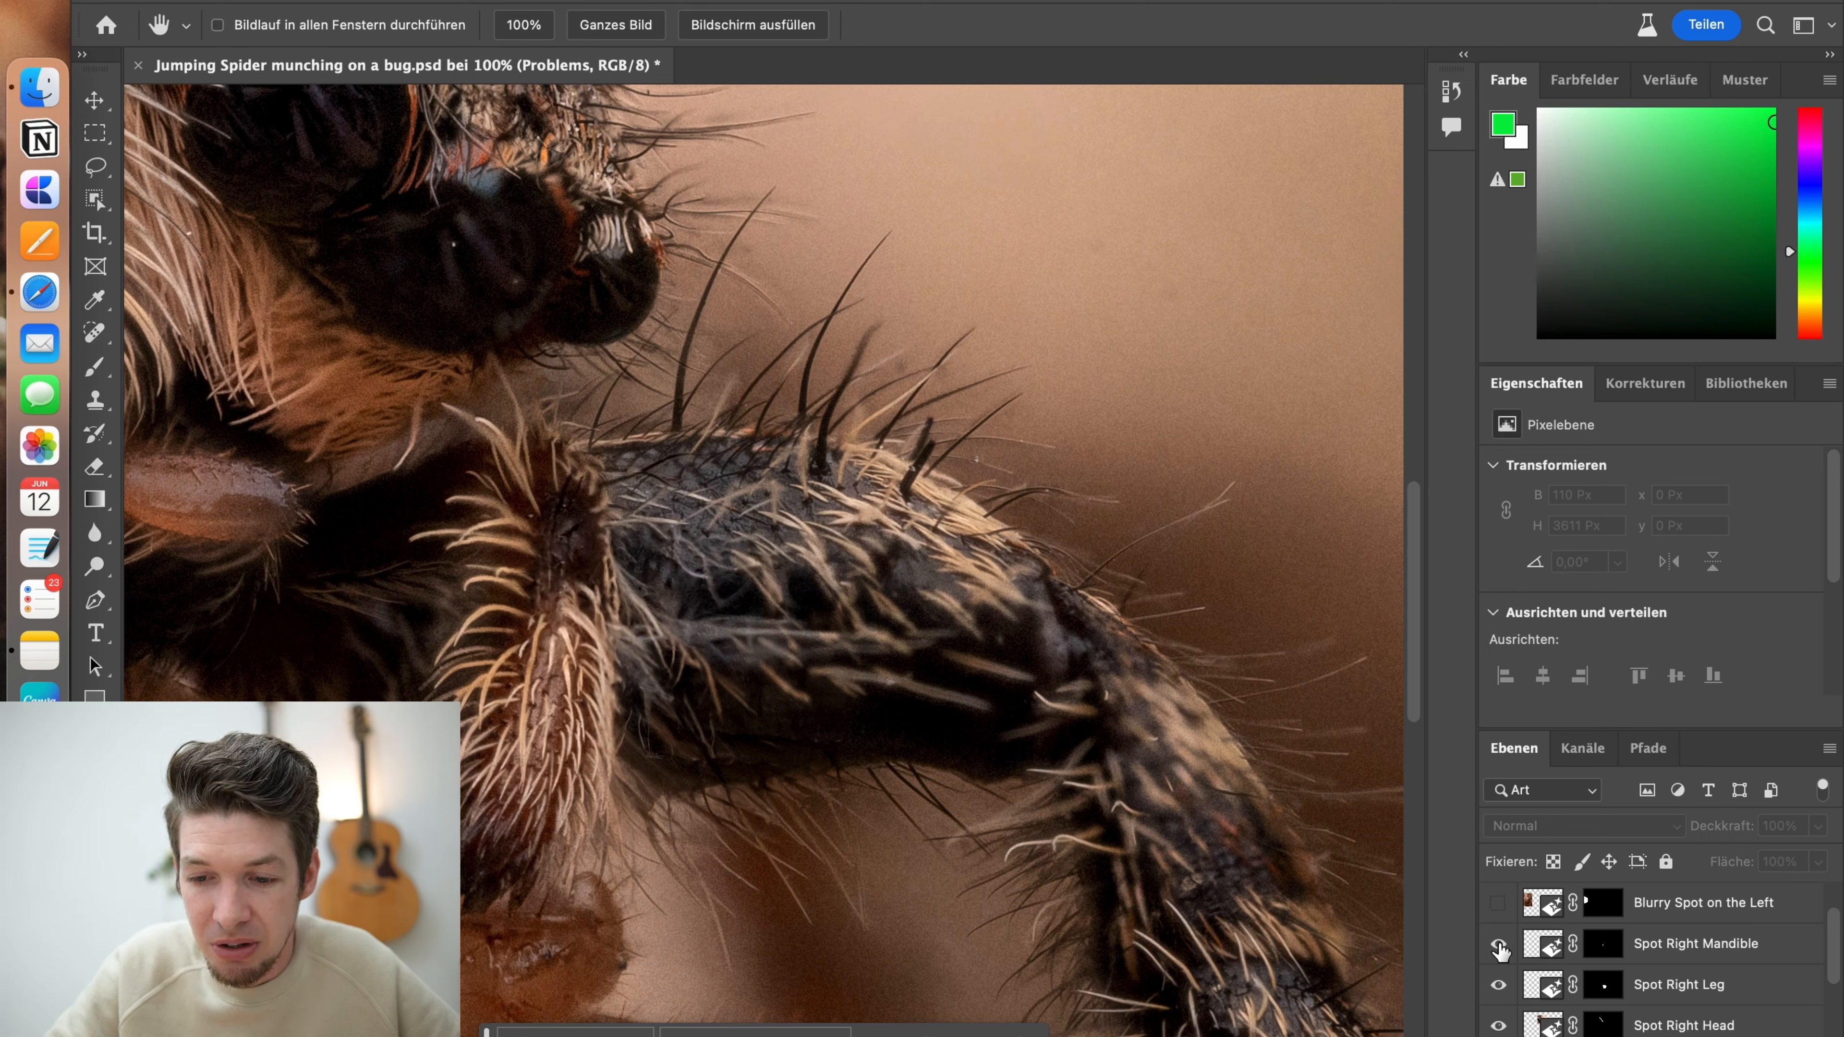
Fit the whole image in view and show the Blurry Spot on the Left repair layer
{"action": "key", "text": "z"}
{"action": "right_click", "coordinate": [707, 690]}
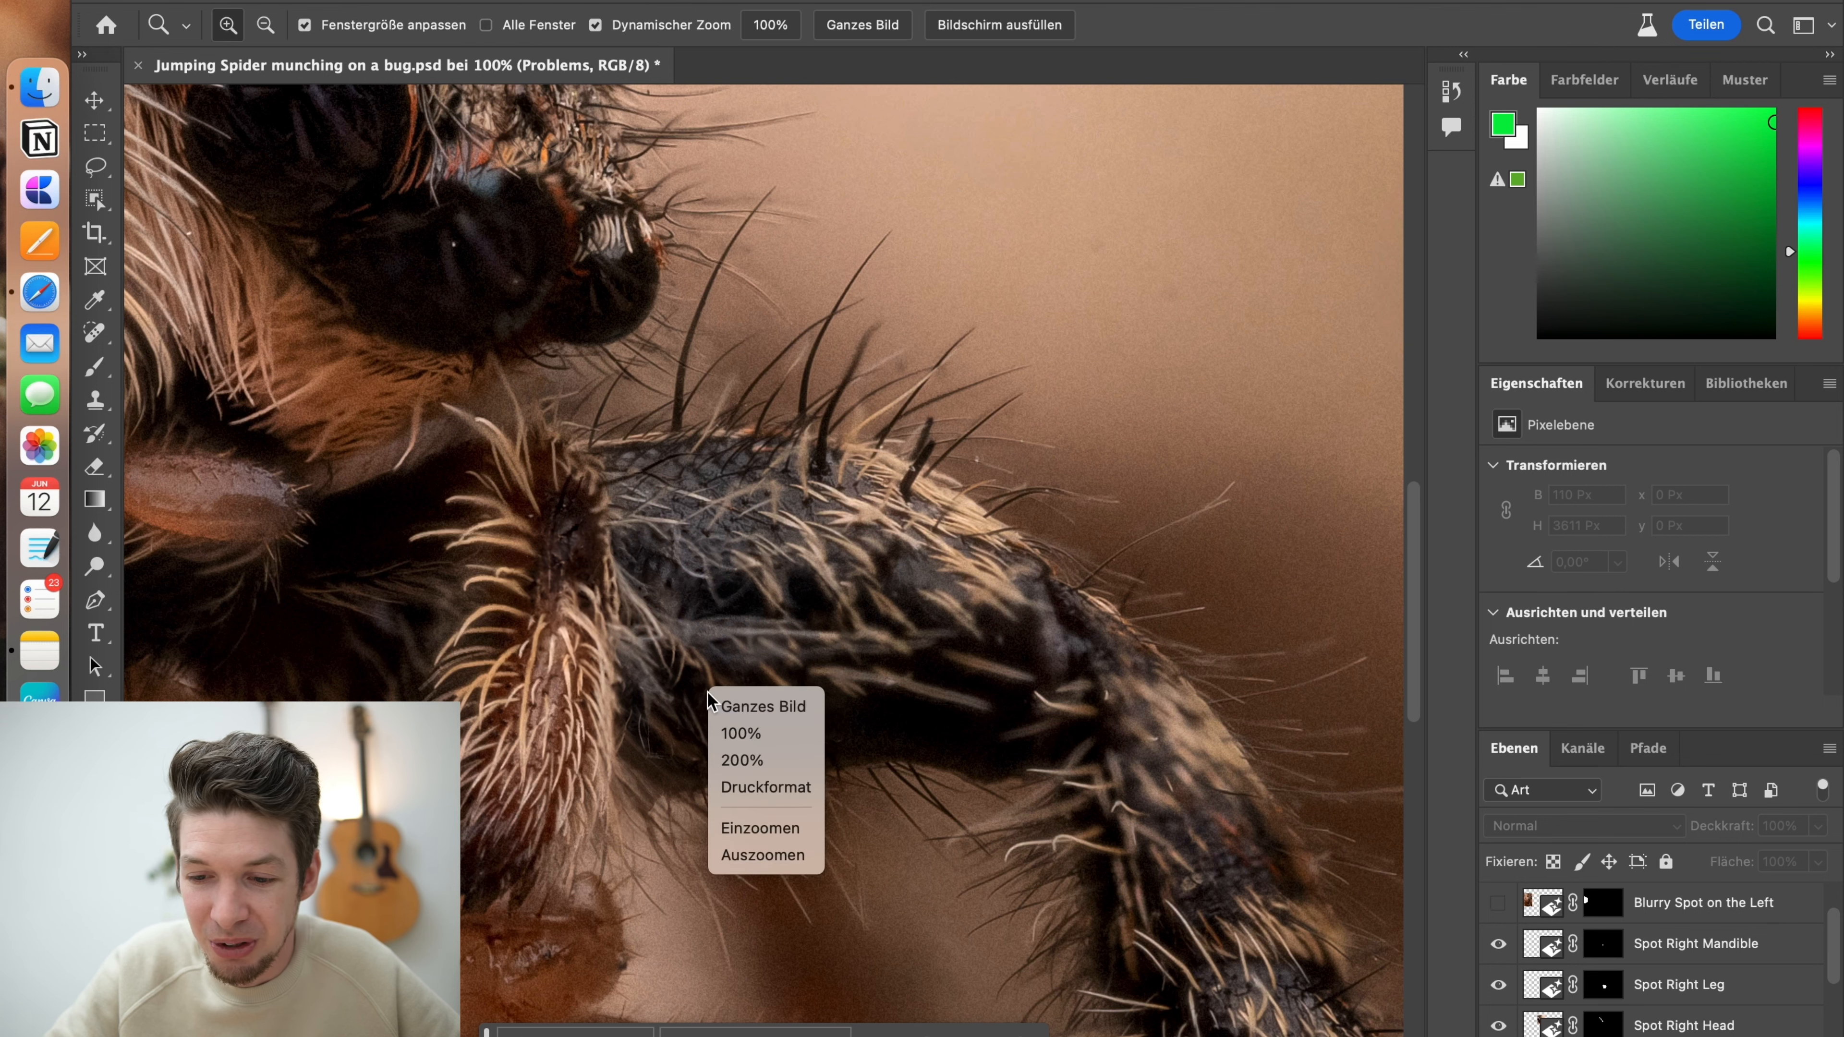
{"action": "left_click", "coordinate": [733, 704]}
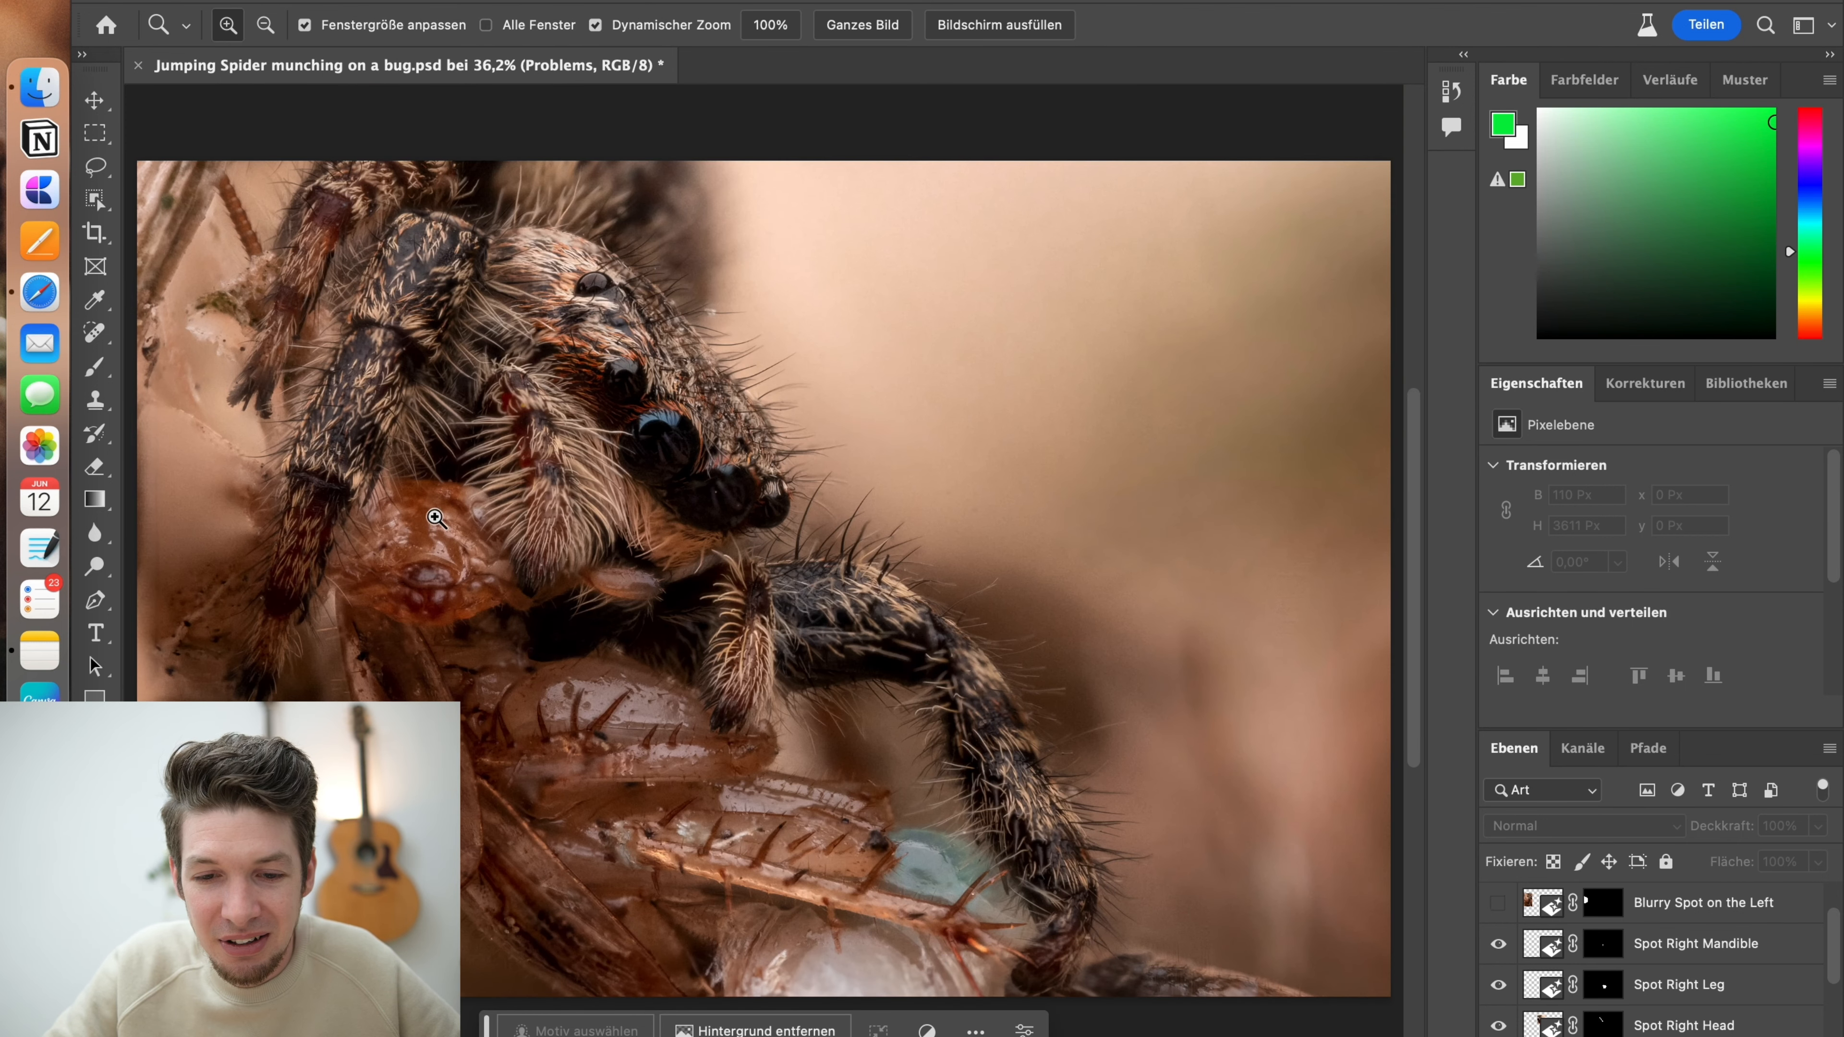
{"action": "left_click", "coordinate": [95, 371]}
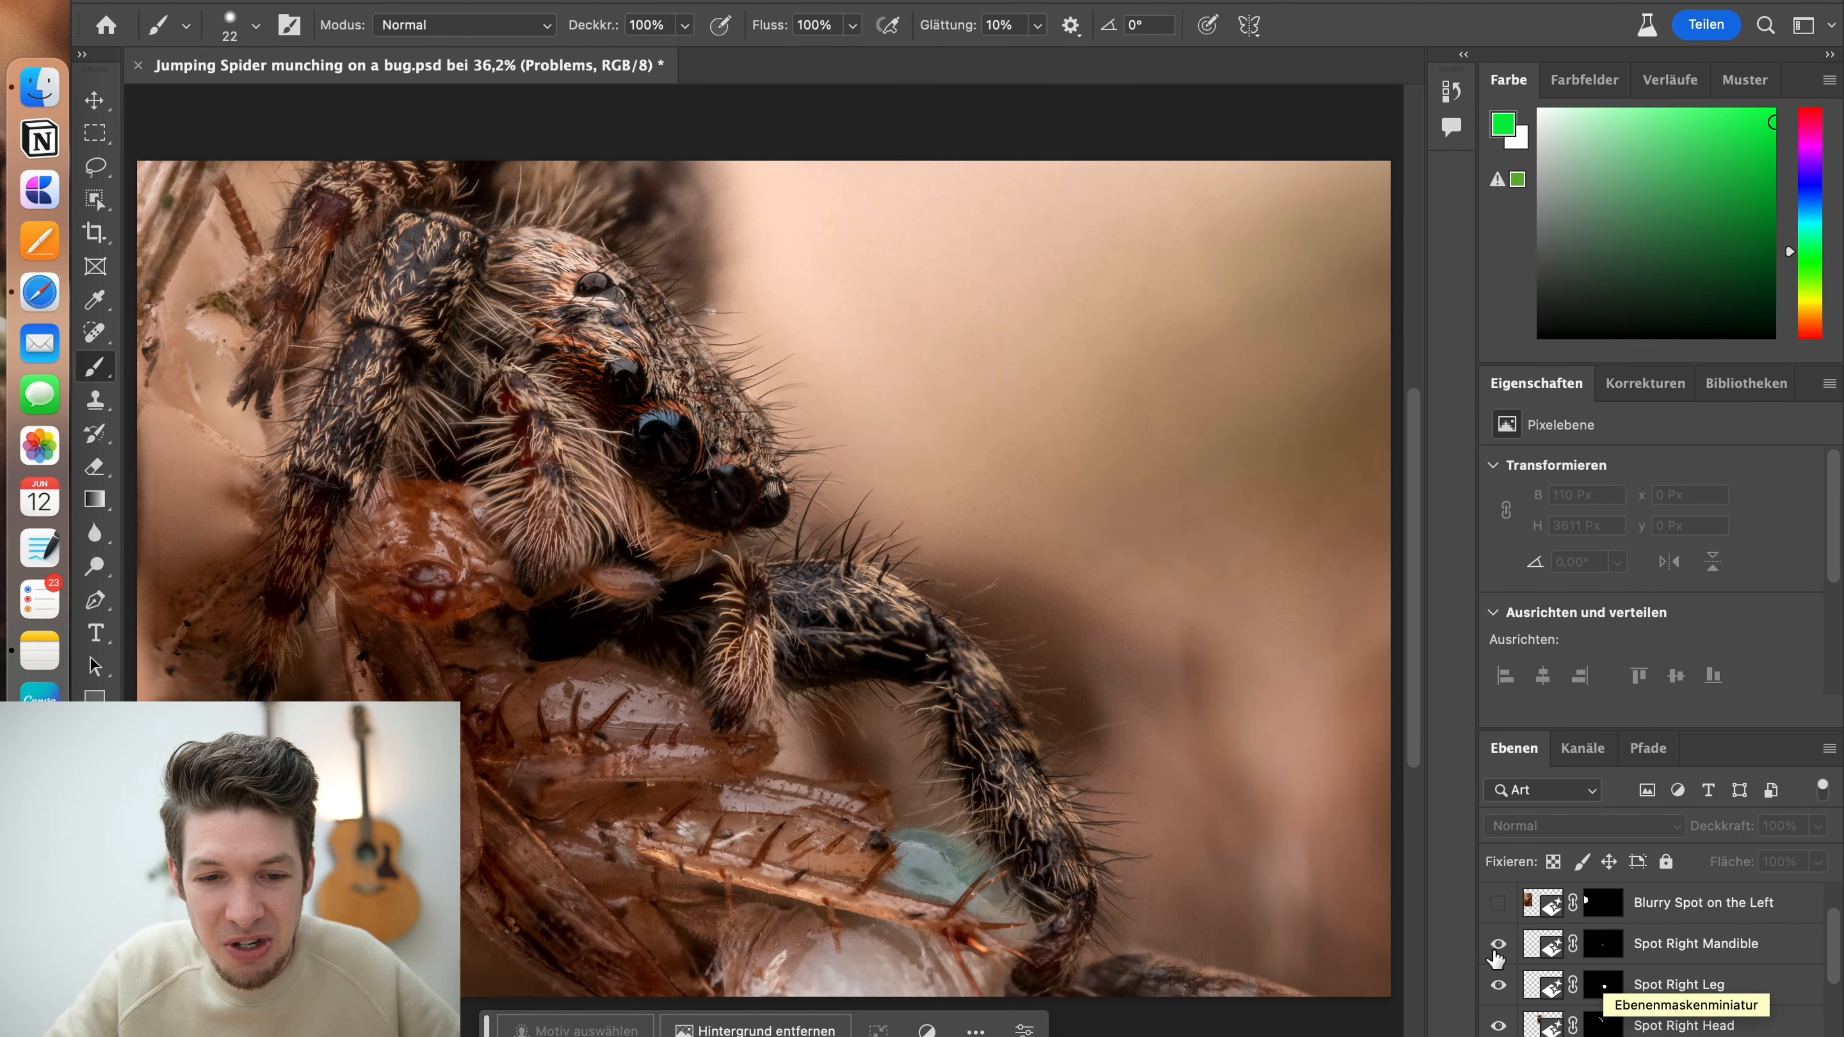
{"action": "scroll", "coordinate": [1608, 982], "scroll_direction": "down", "scroll_amount": 5}
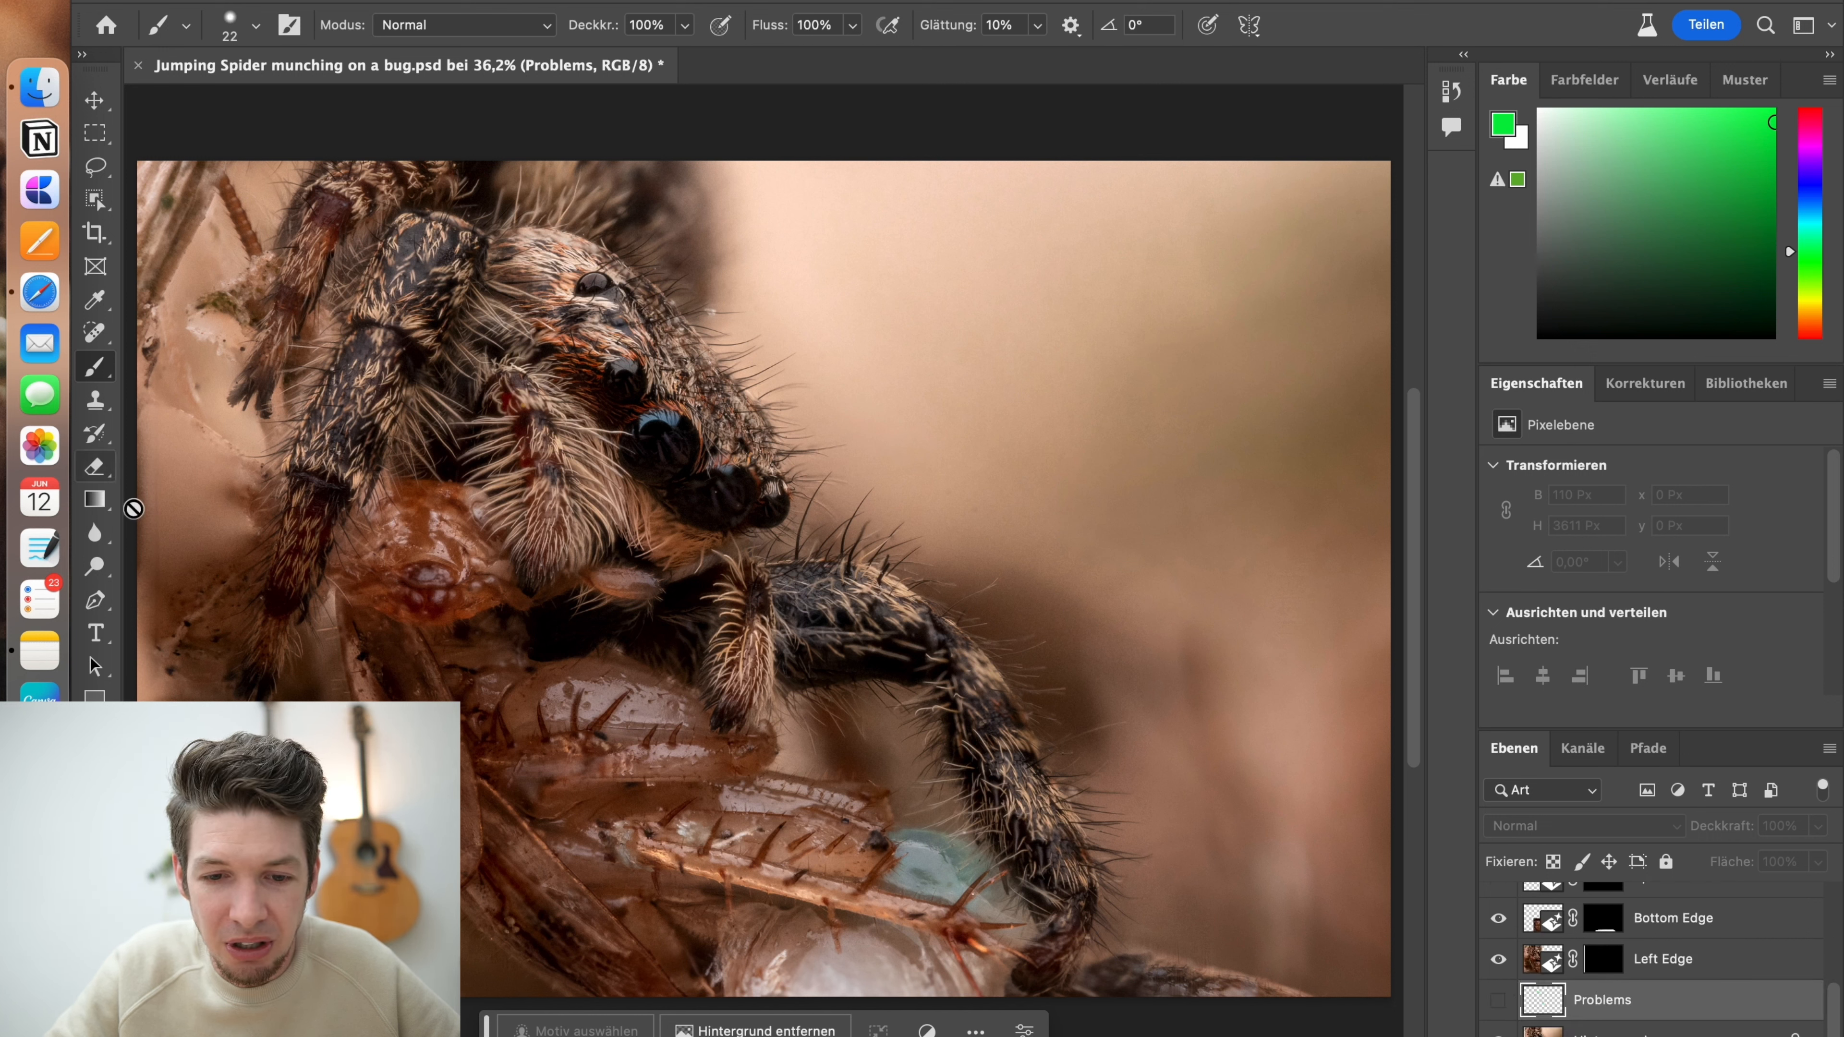
{"action": "scroll", "coordinate": [1636, 984], "scroll_direction": "up", "scroll_amount": 5}
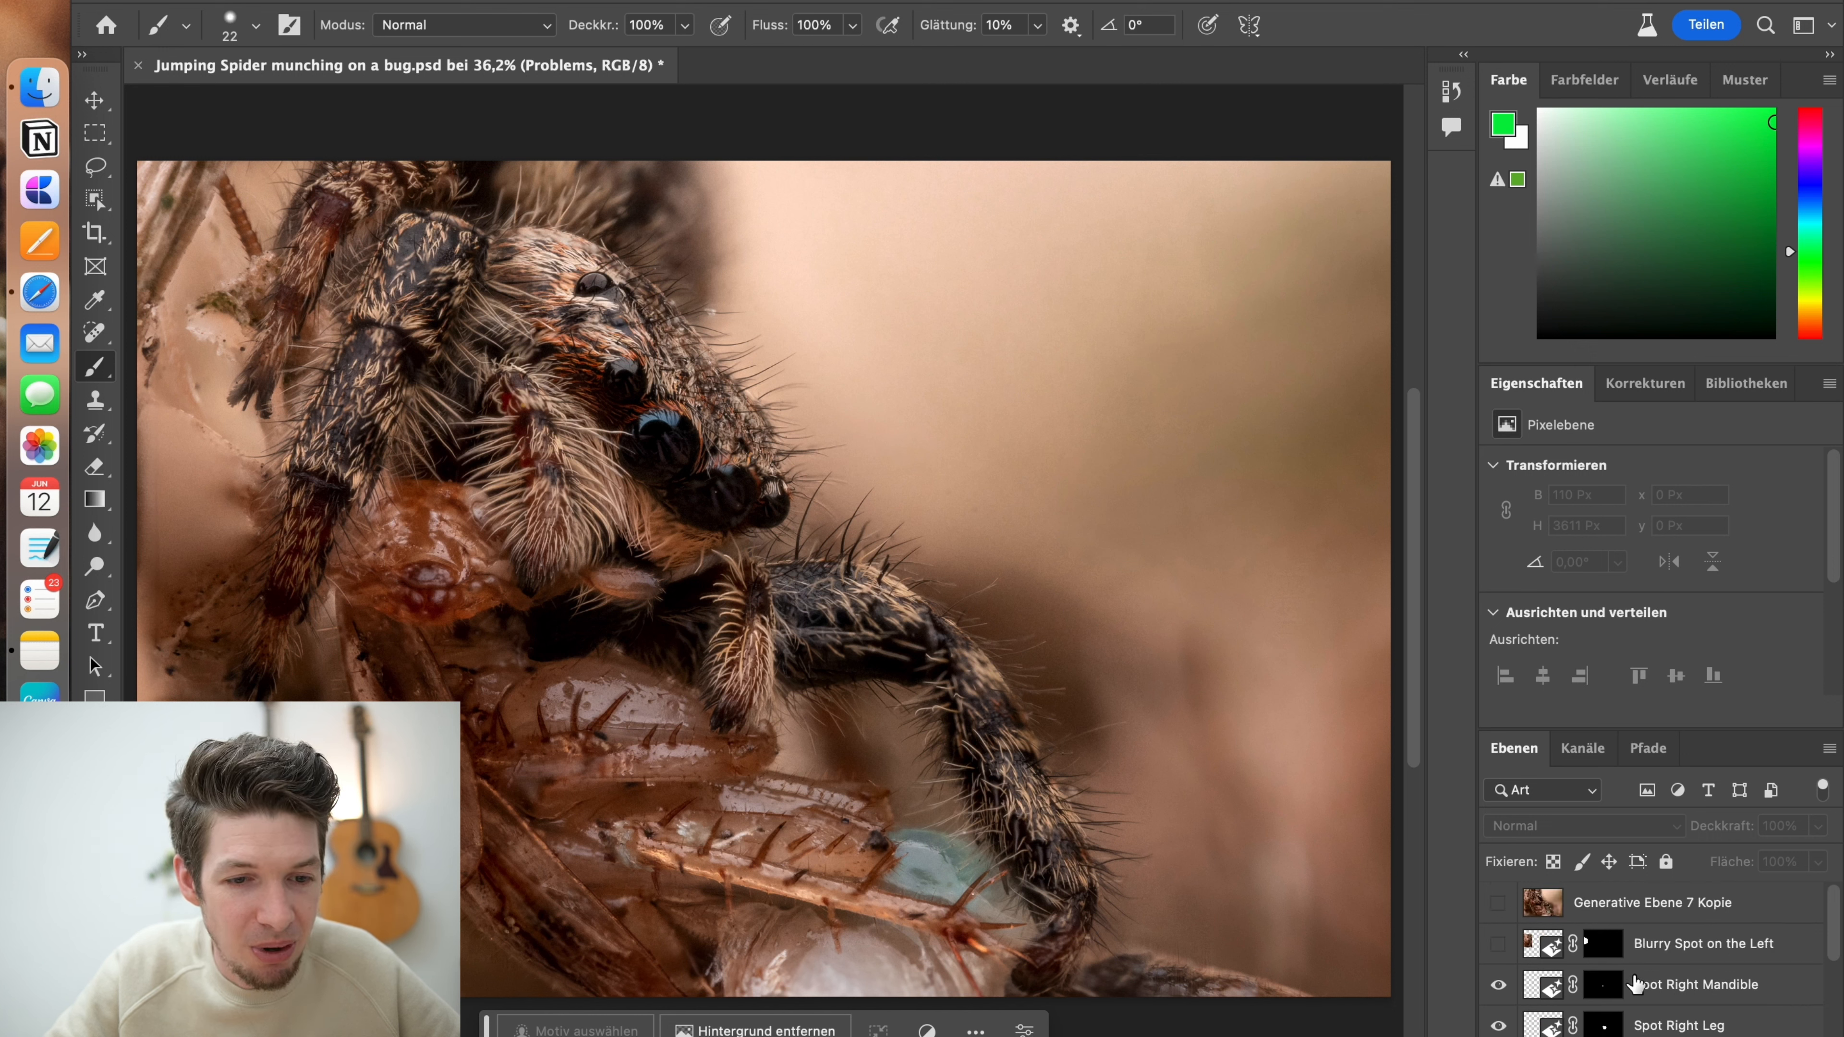
{"action": "left_click", "coordinate": [1496, 944]}
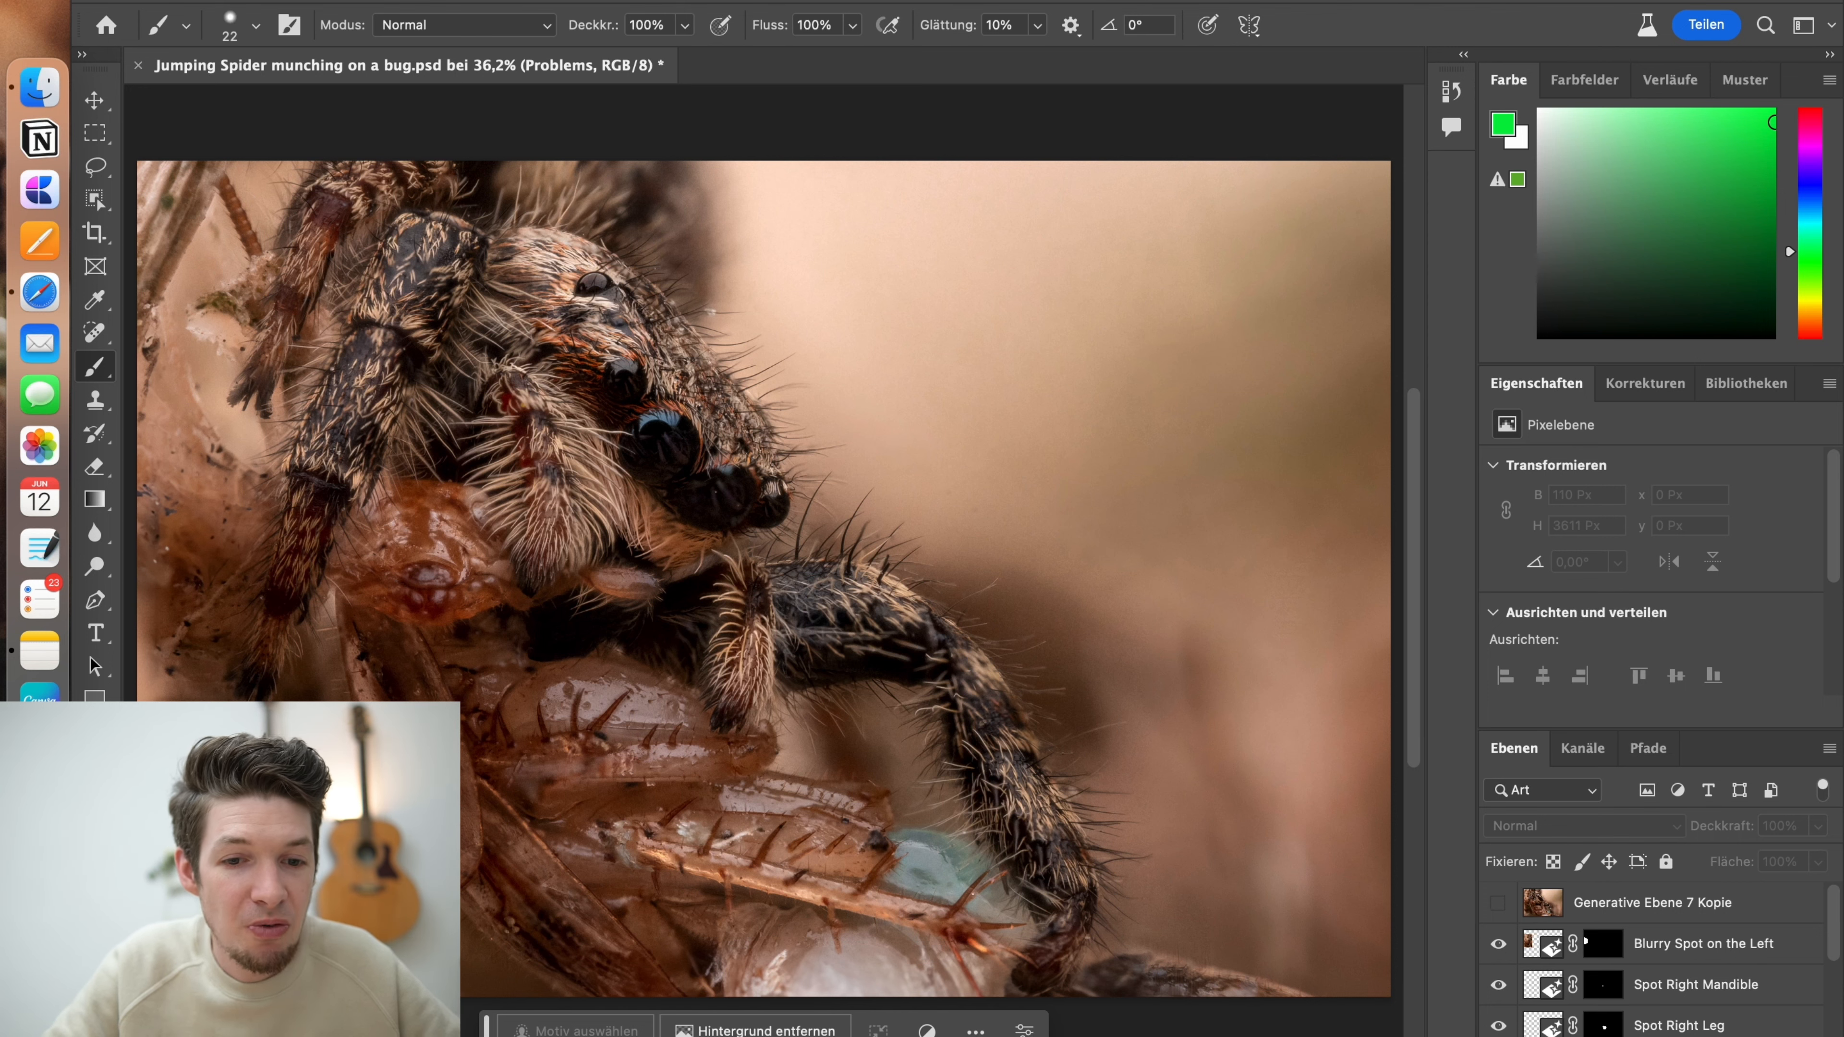
With the individual repair layers hidden, toggle the Generative Ebene 7 Kopie layer to compare before and after, leaving it shown
{"action": "scroll", "coordinate": [1412, 632], "scroll_direction": "down", "scroll_amount": 3}
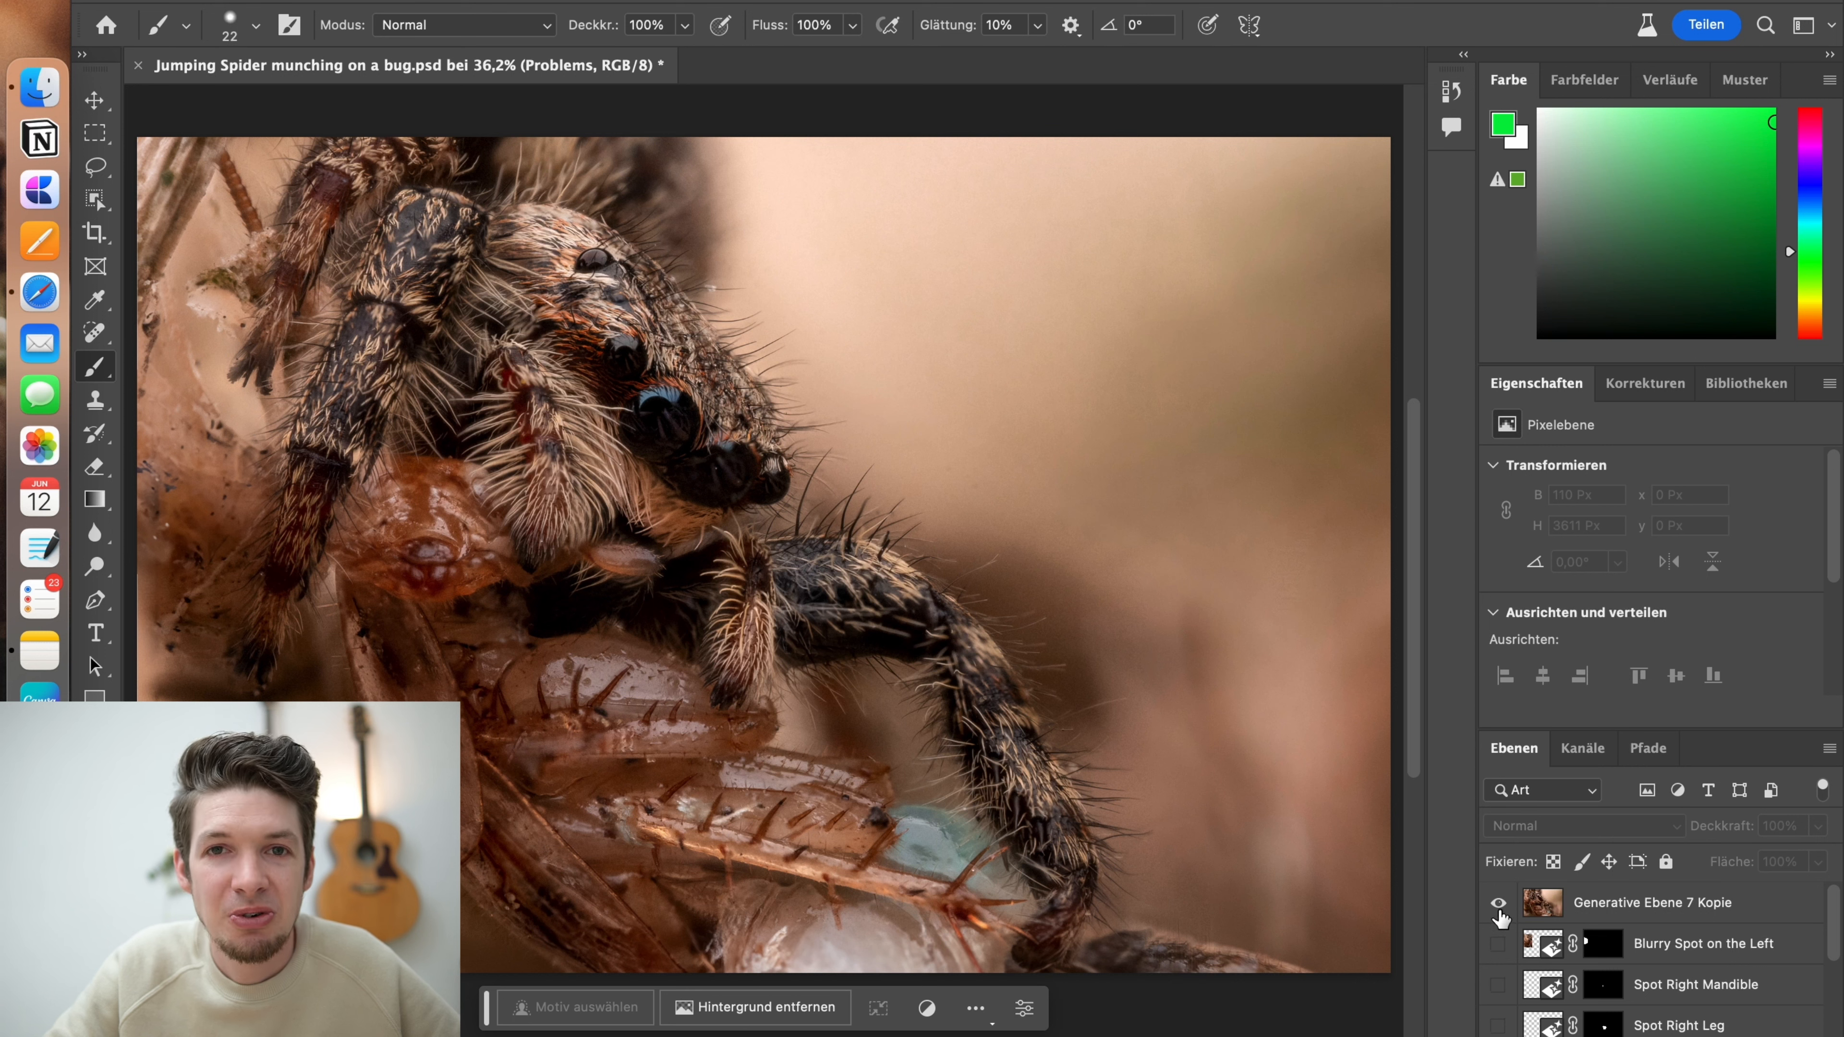
{"action": "left_click", "coordinate": [1499, 910]}
{"action": "left_click", "coordinate": [1499, 908]}
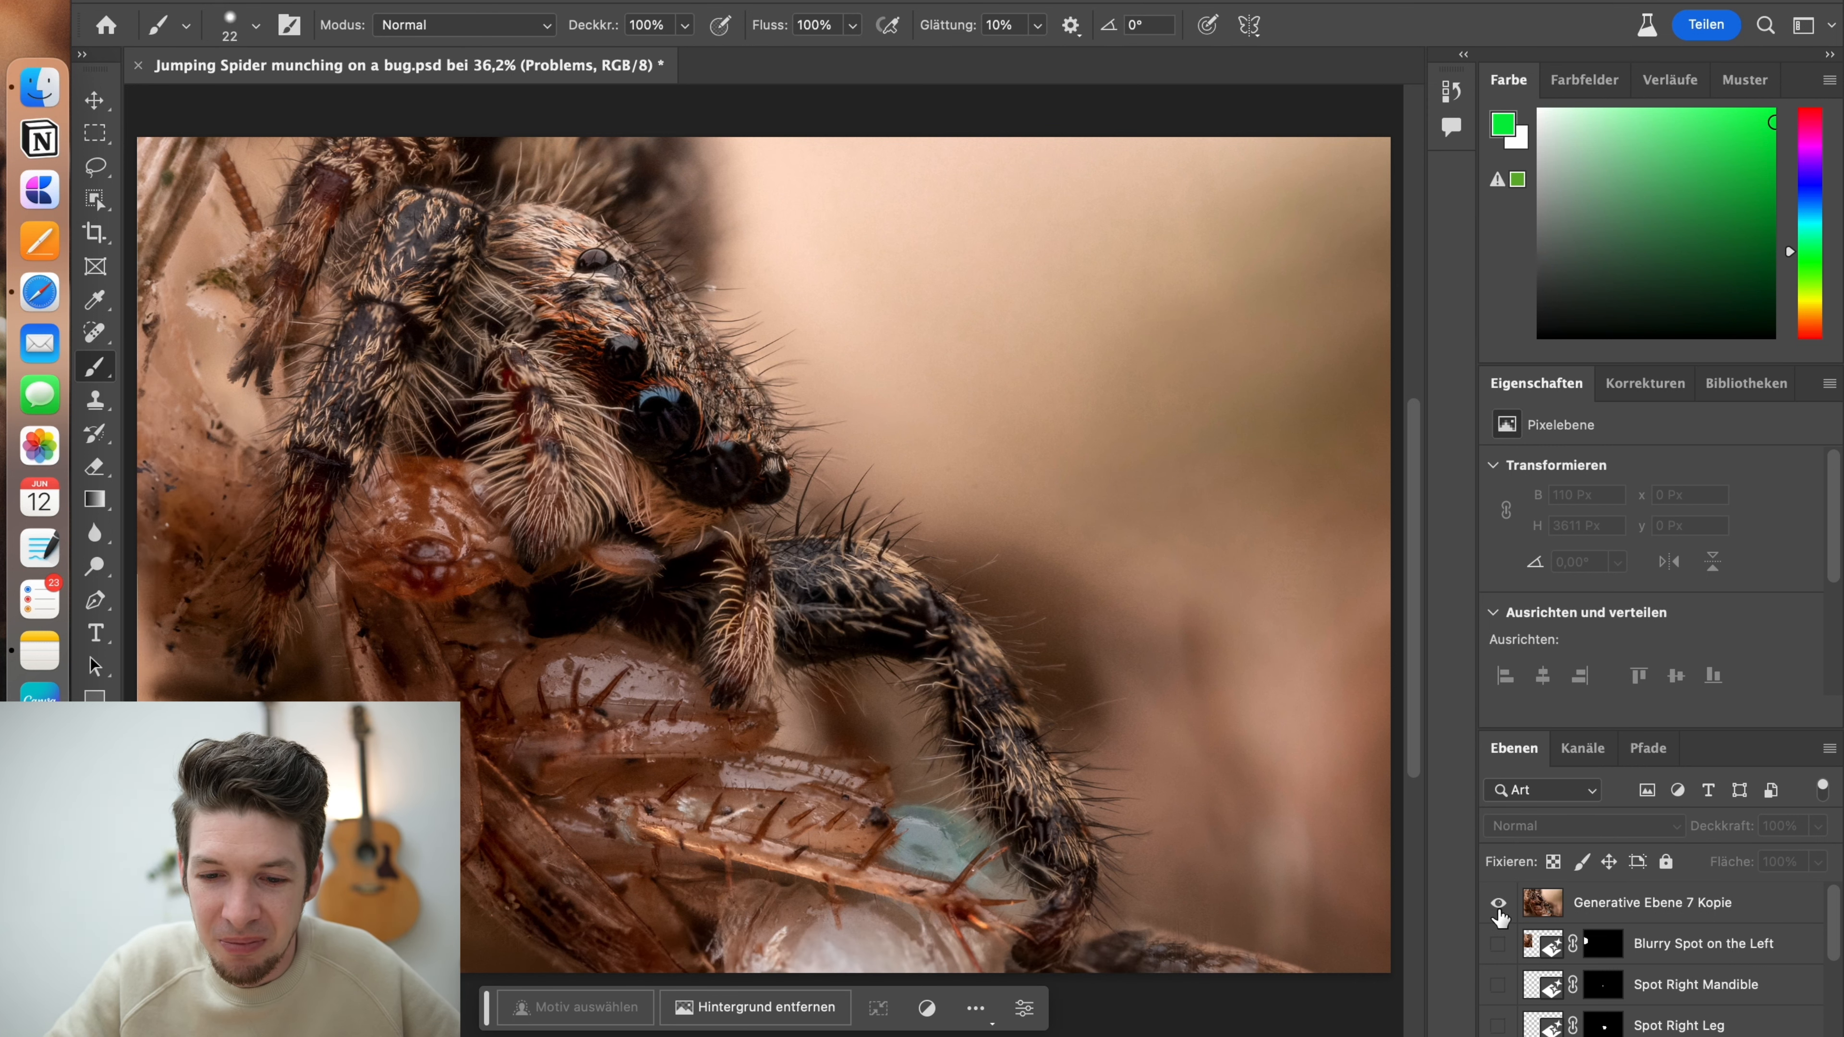
{"action": "left_click", "coordinate": [1498, 908]}
{"action": "left_click", "coordinate": [1499, 909]}
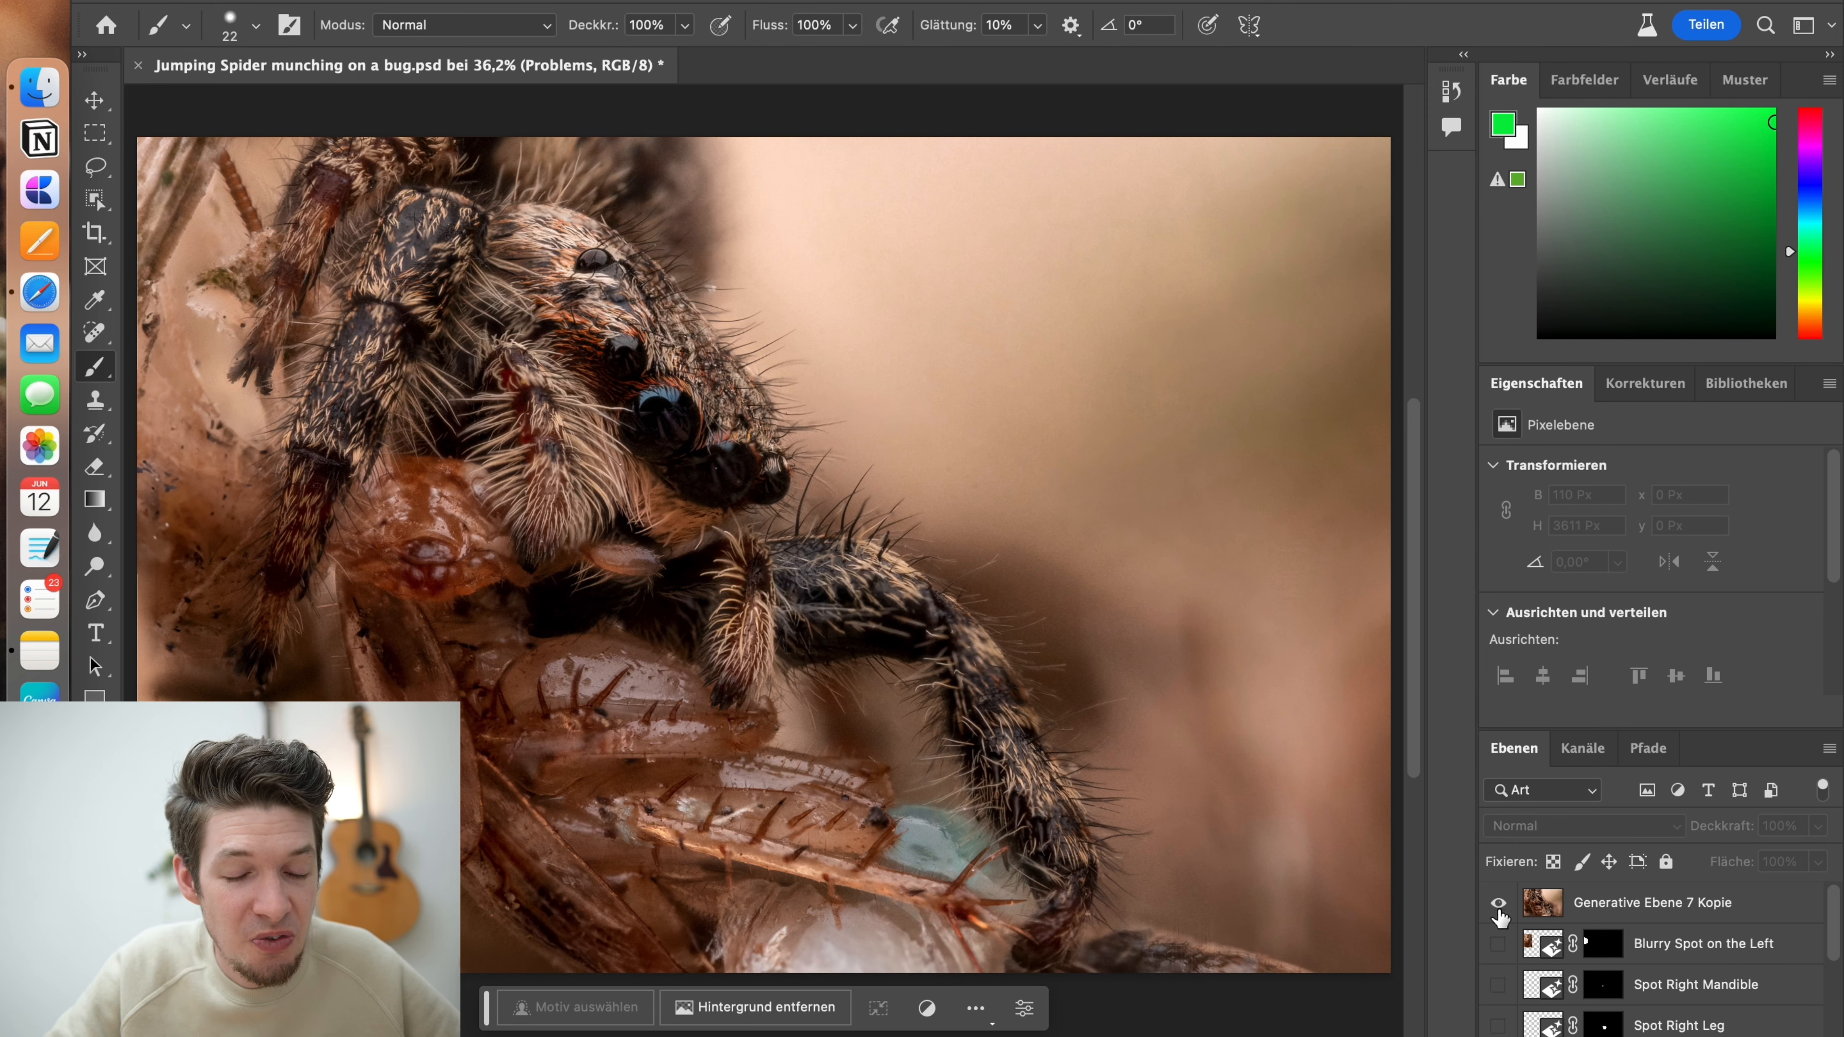
{"action": "left_click", "coordinate": [1498, 908]}
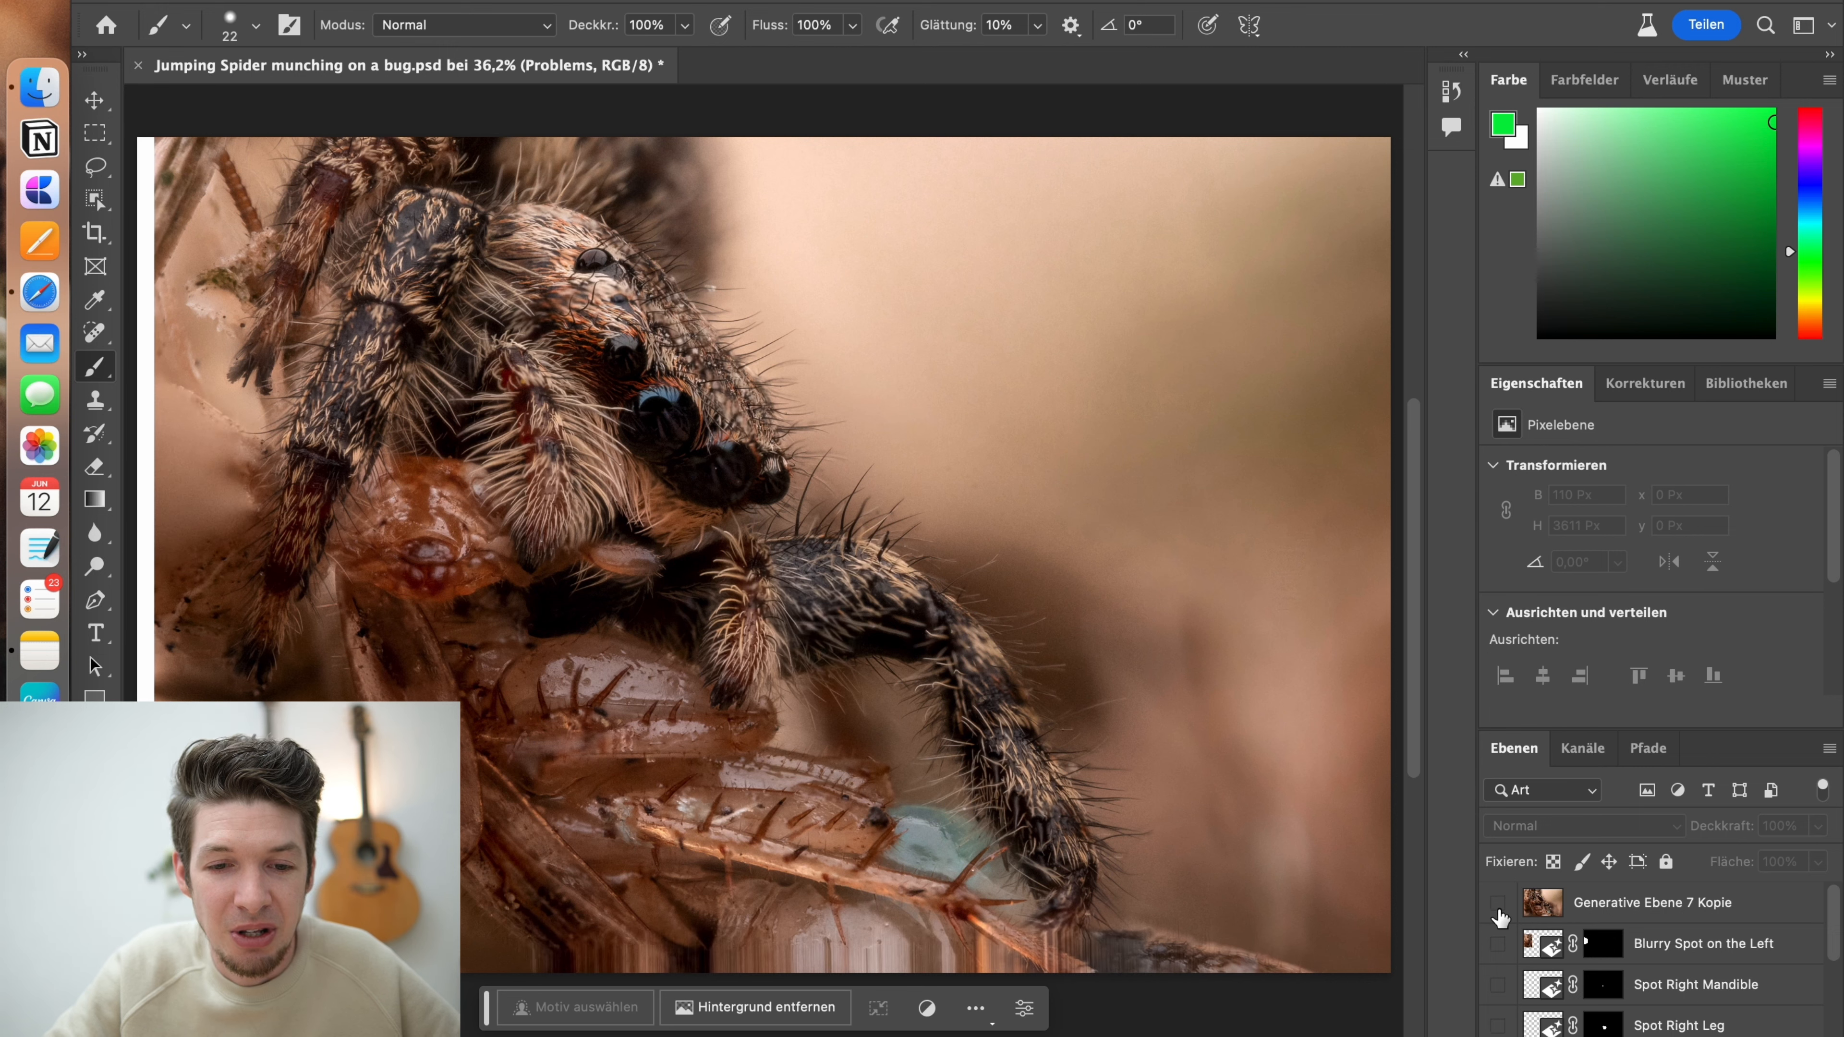
{"action": "left_click", "coordinate": [1499, 908]}
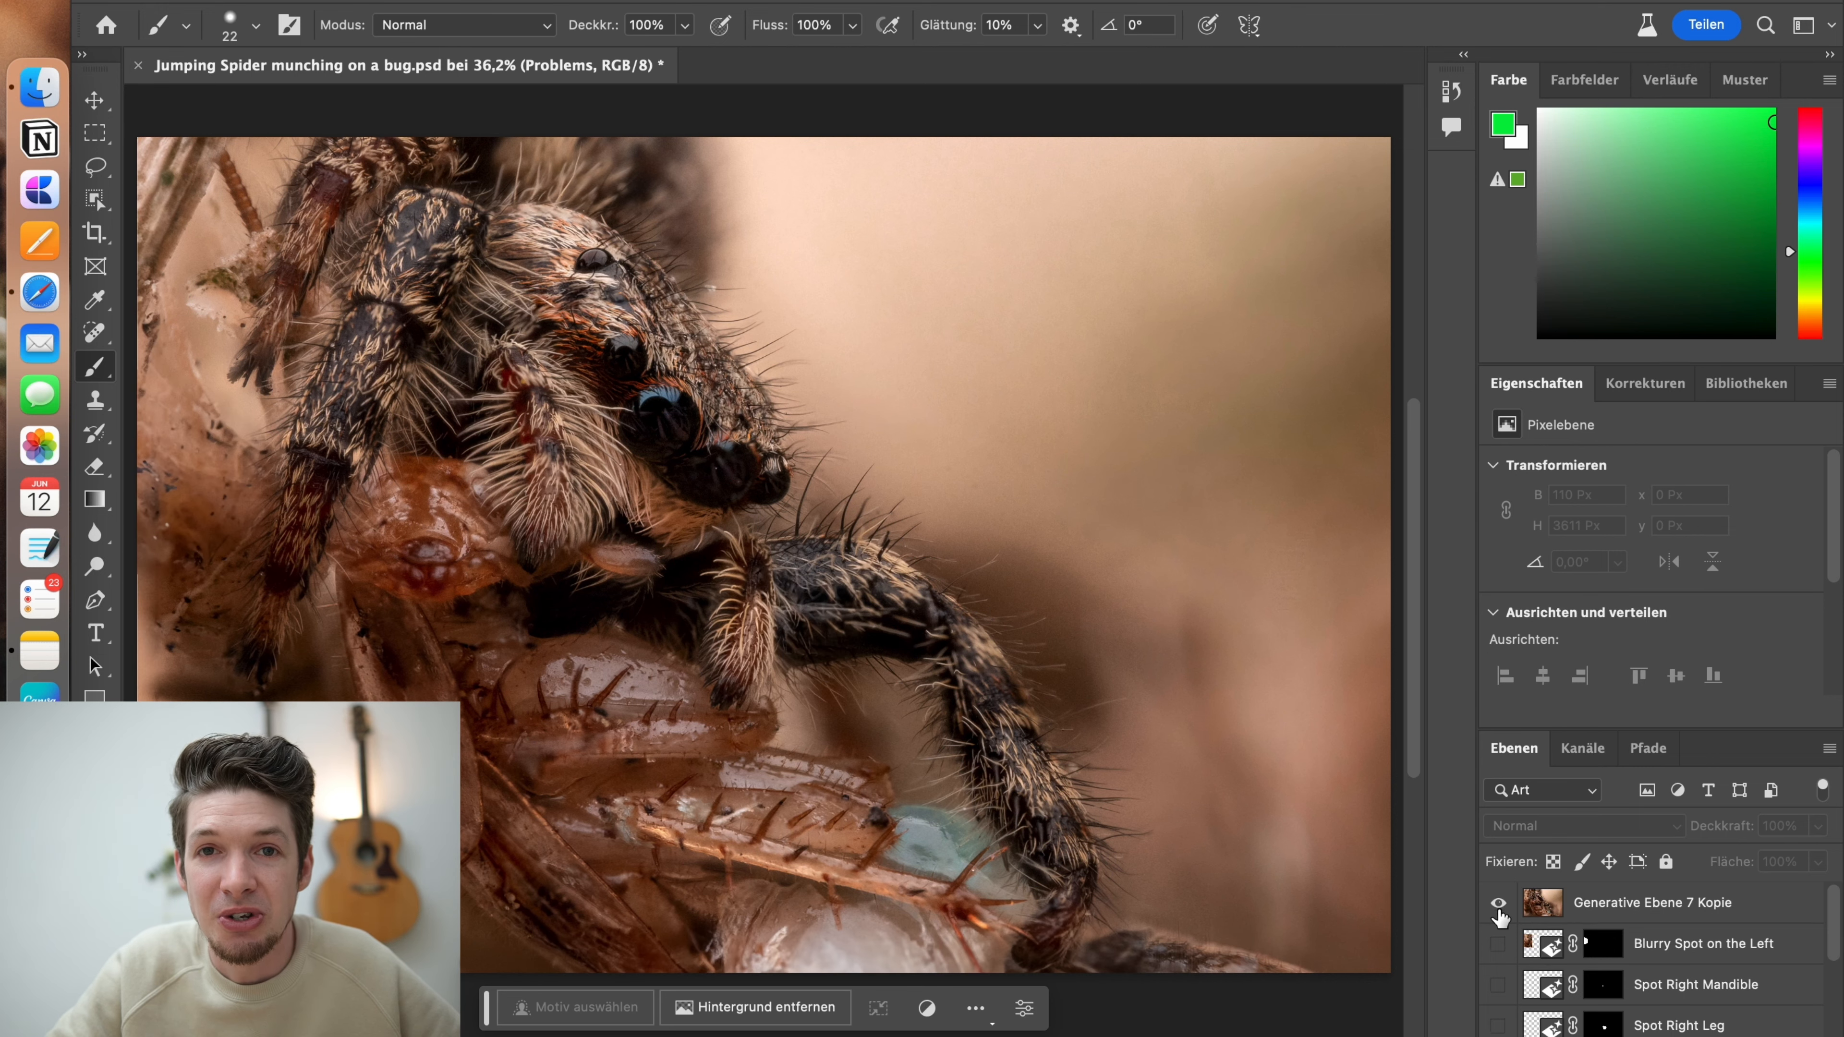